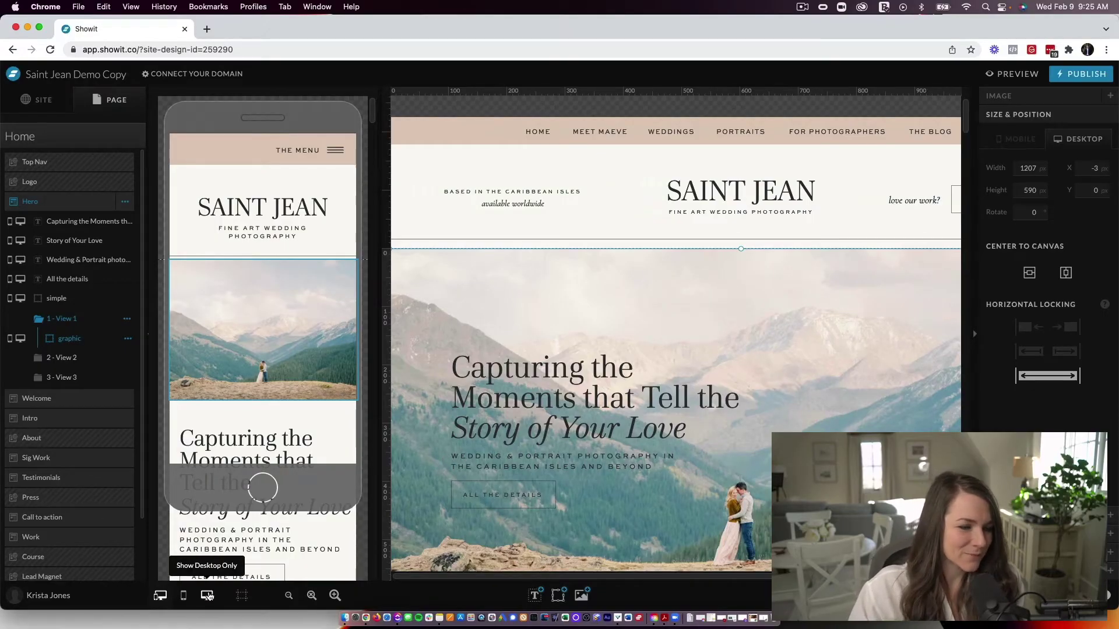
Step: Show only the desktop layout and select the Footer canvas at the end of the Home page
{"action": "left_click", "coordinate": [208, 595]}
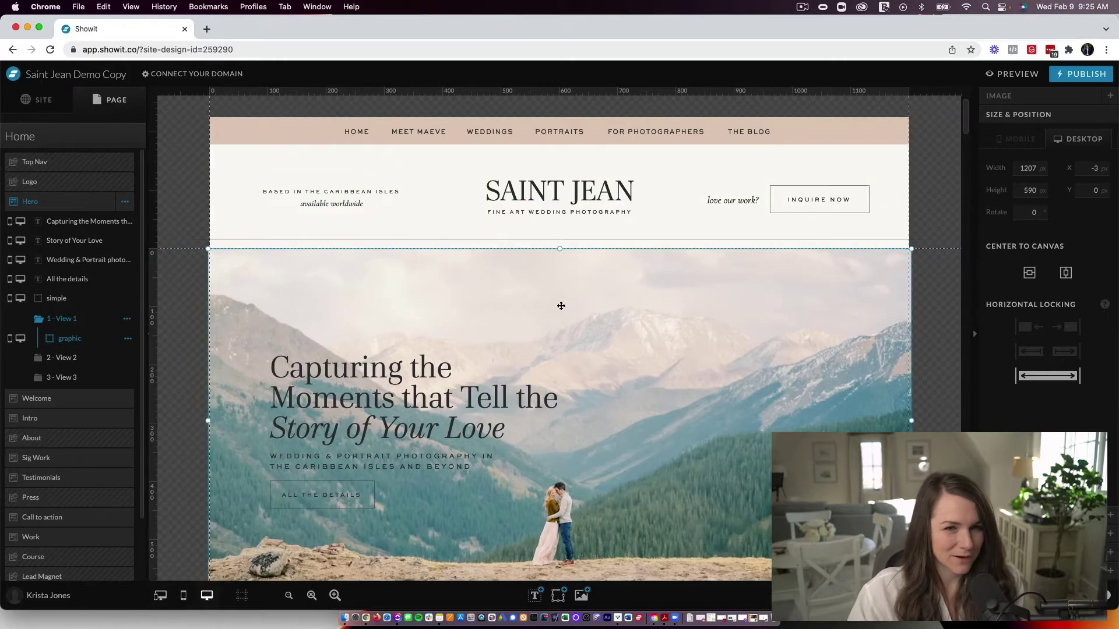
{"action": "scroll", "coordinate": [560, 306], "scroll_direction": "down", "scroll_amount": 3}
{"action": "scroll", "coordinate": [560, 305], "scroll_direction": "down", "scroll_amount": 20}
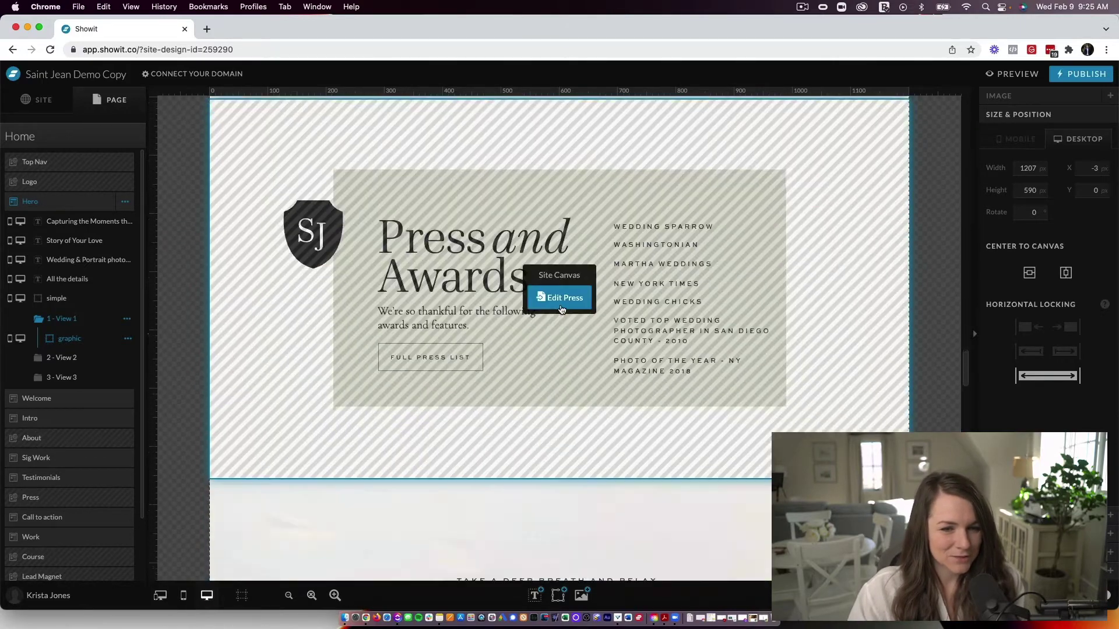
{"action": "scroll", "coordinate": [561, 309], "scroll_direction": "down", "scroll_amount": 15}
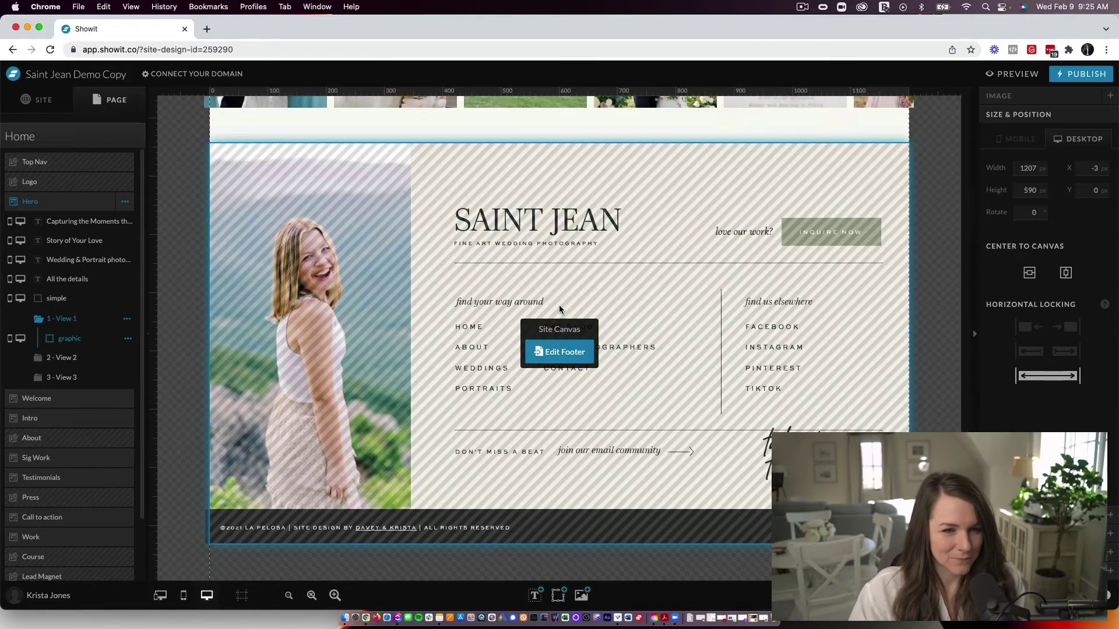
{"action": "left_click", "coordinate": [285, 345]}
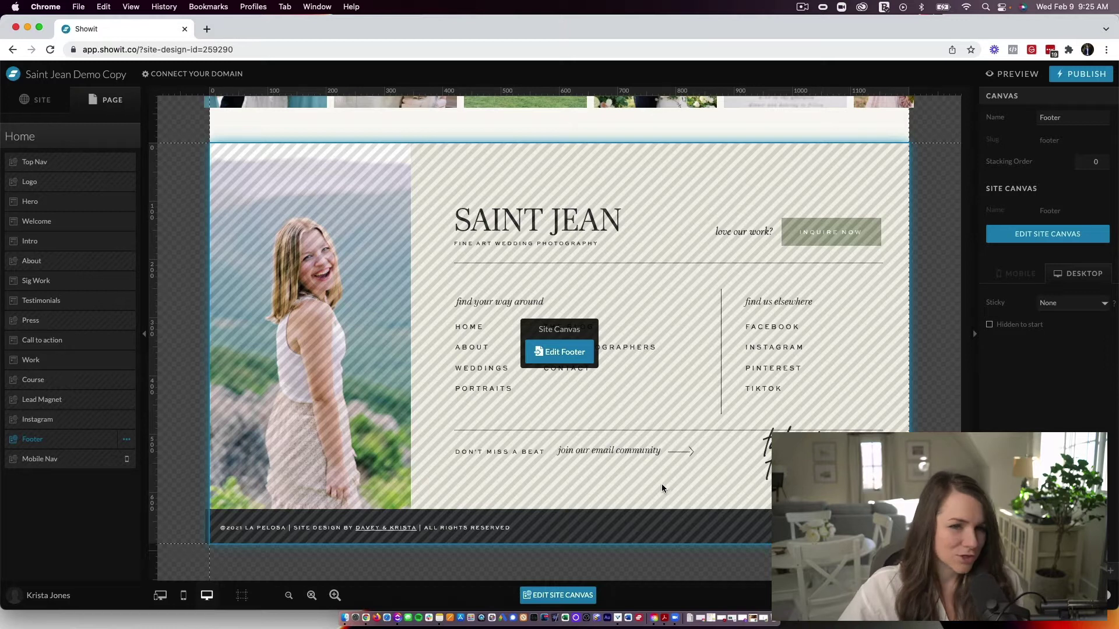
Step: Add a new canvas to the Home page between the Instagram and Footer canvases and make it about 644 px high
{"action": "scroll", "coordinate": [592, 256], "scroll_direction": "up", "scroll_amount": 5}
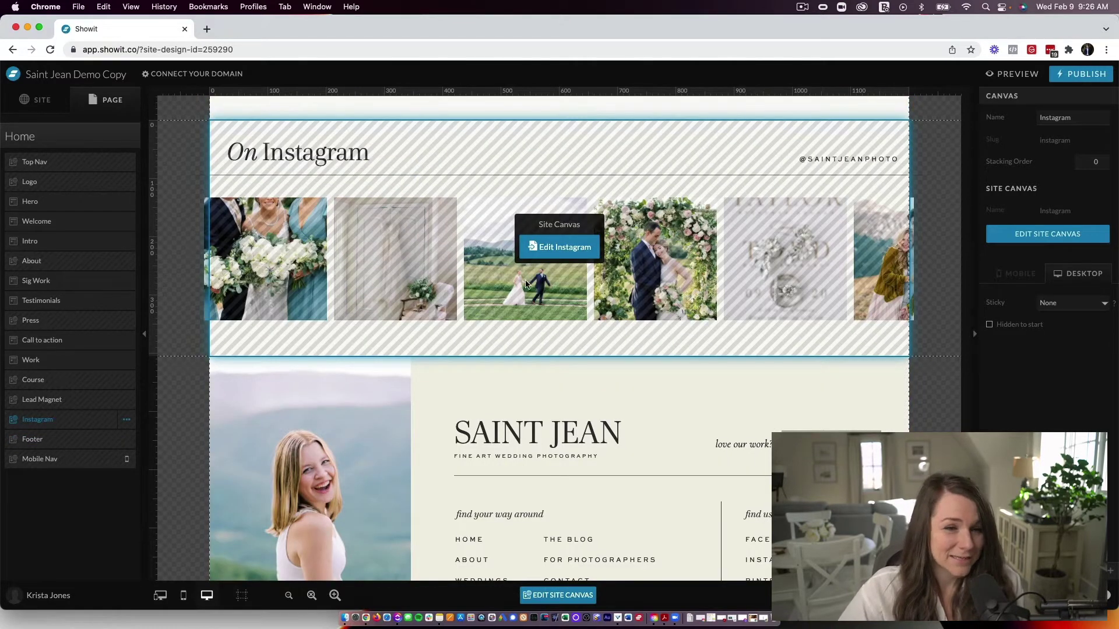
{"action": "scroll", "coordinate": [527, 284], "scroll_direction": "down", "scroll_amount": 1}
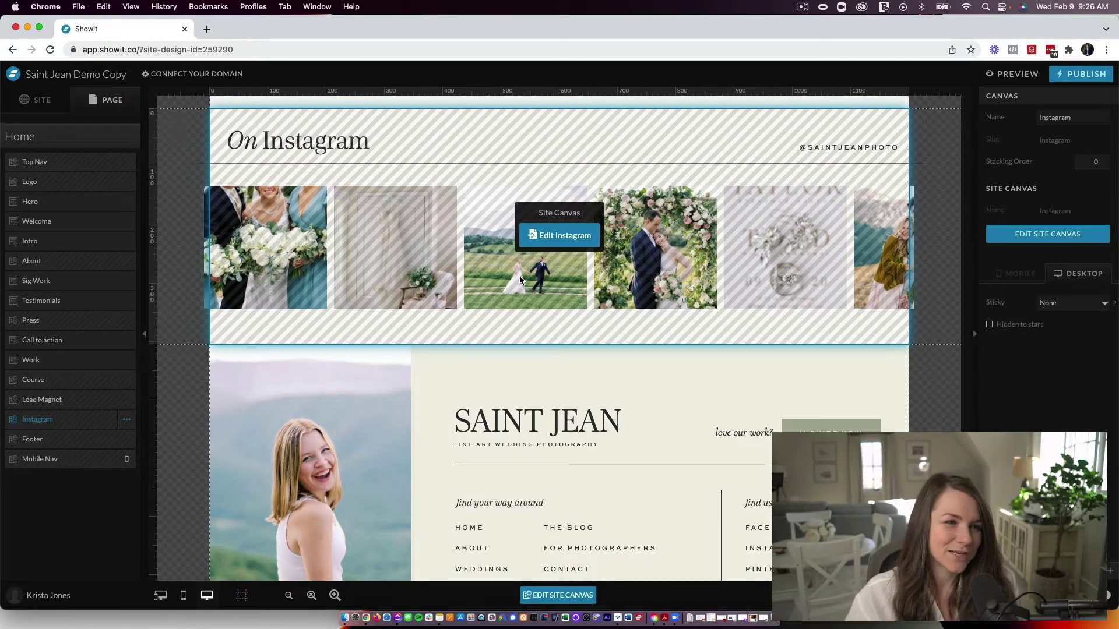
{"action": "scroll", "coordinate": [520, 279], "scroll_direction": "down", "scroll_amount": 1}
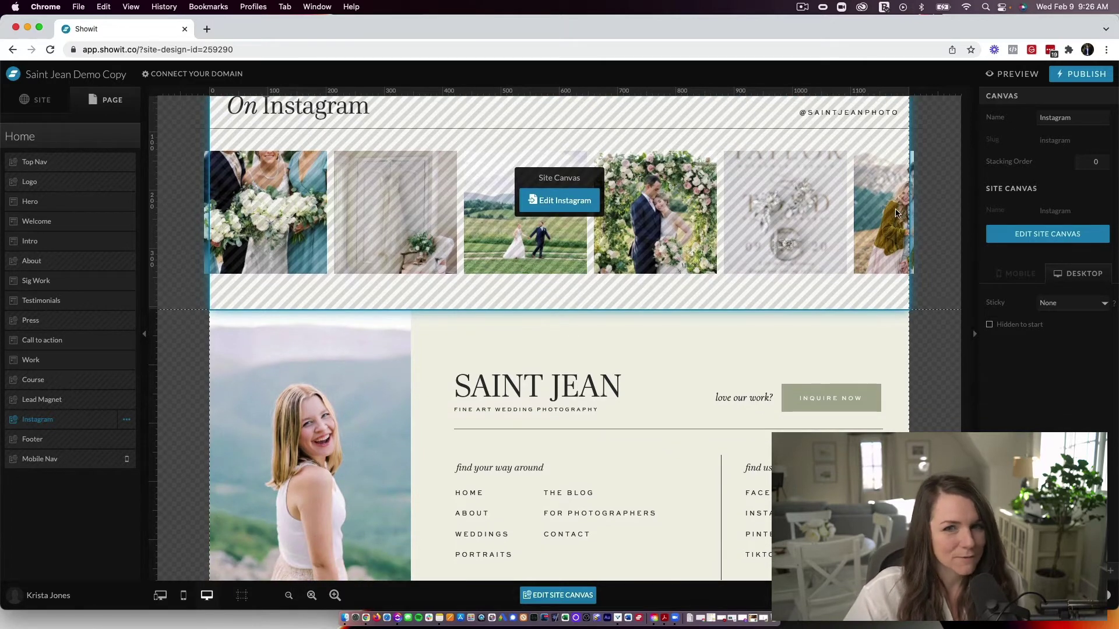
{"action": "scroll", "coordinate": [874, 251], "scroll_direction": "down", "scroll_amount": 5}
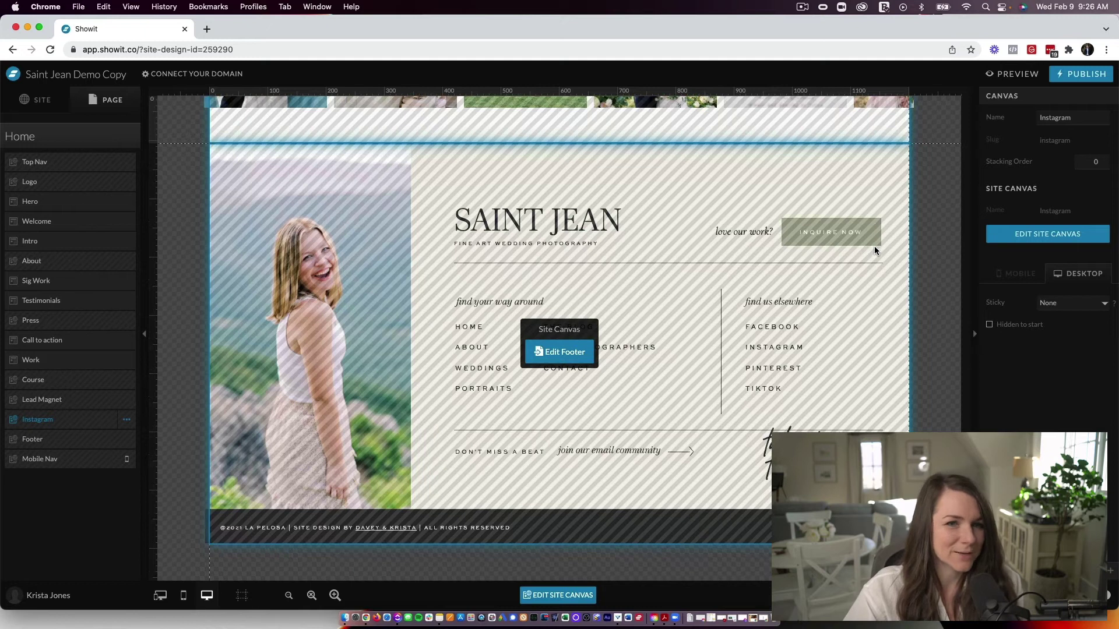
{"action": "left_click", "coordinate": [132, 140]}
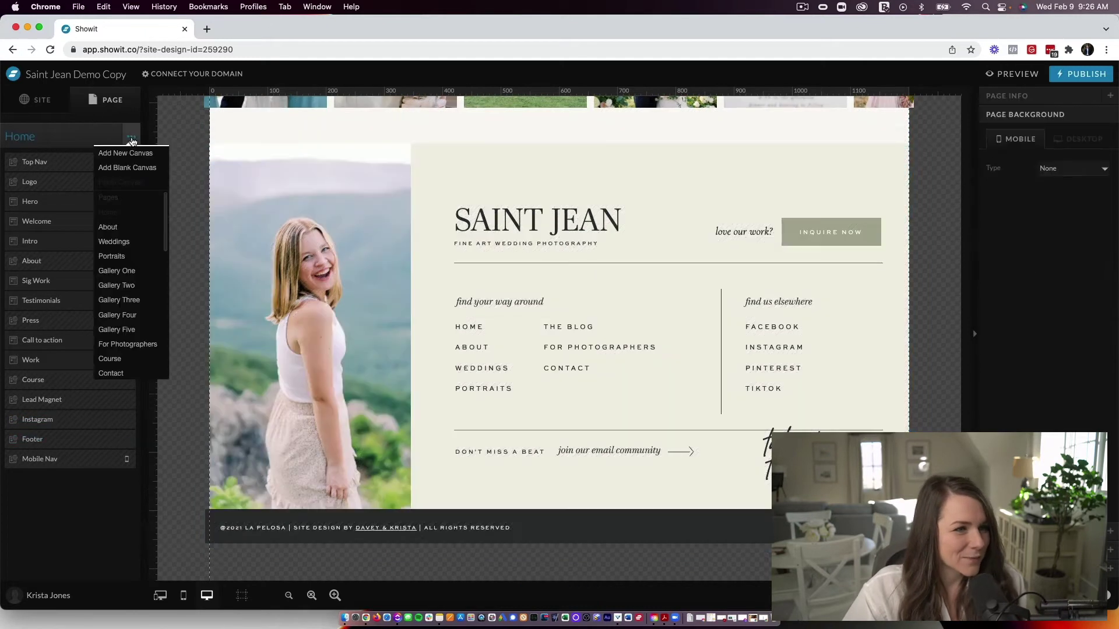
{"action": "left_click", "coordinate": [125, 153]}
{"action": "left_click_drag", "start_coordinate": [38, 486], "coordinate": [41, 438]}
{"action": "left_click", "coordinate": [233, 370]}
{"action": "left_click_drag", "start_coordinate": [153, 376], "coordinate": [153, 519]}
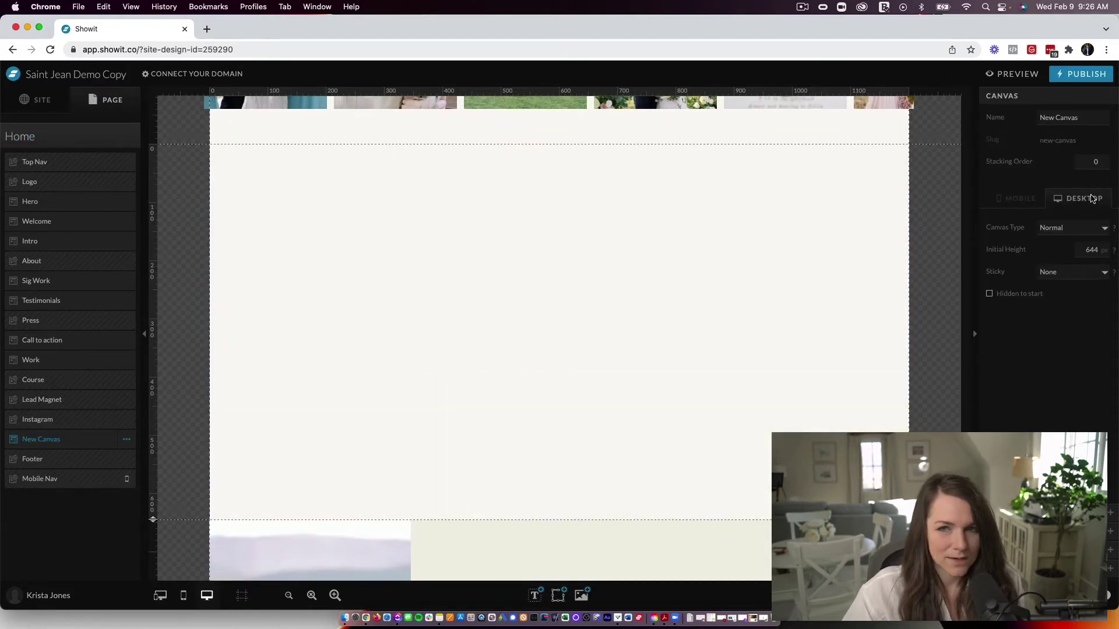
Step: Set the new canvas's background to the site palette's pale green color 5
{"action": "left_click", "coordinate": [1030, 512]}
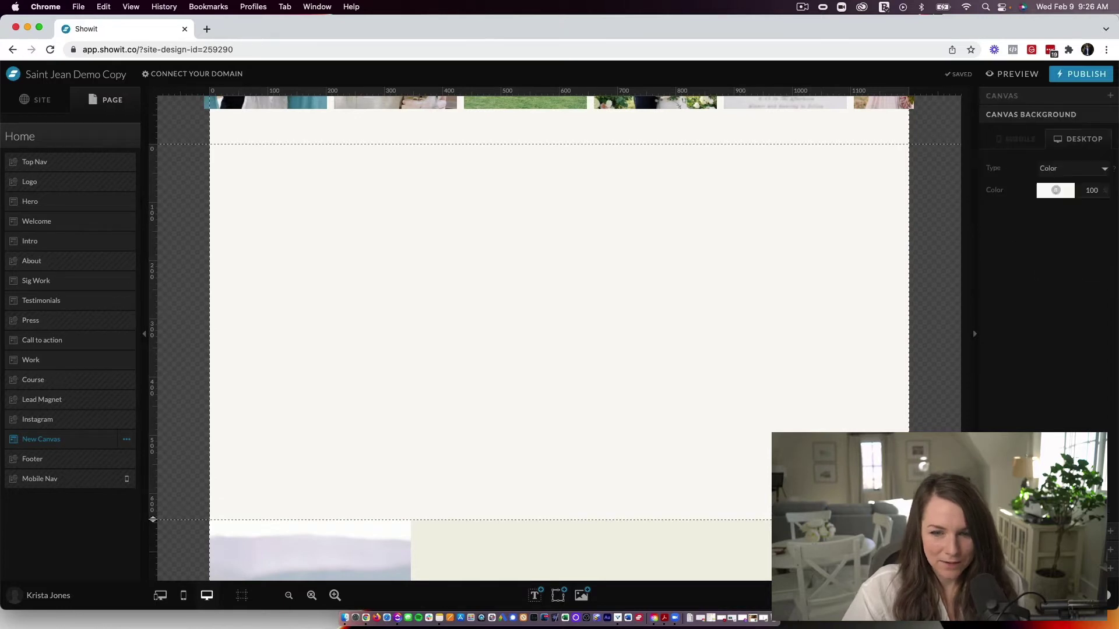
{"action": "left_click", "coordinate": [1058, 193]}
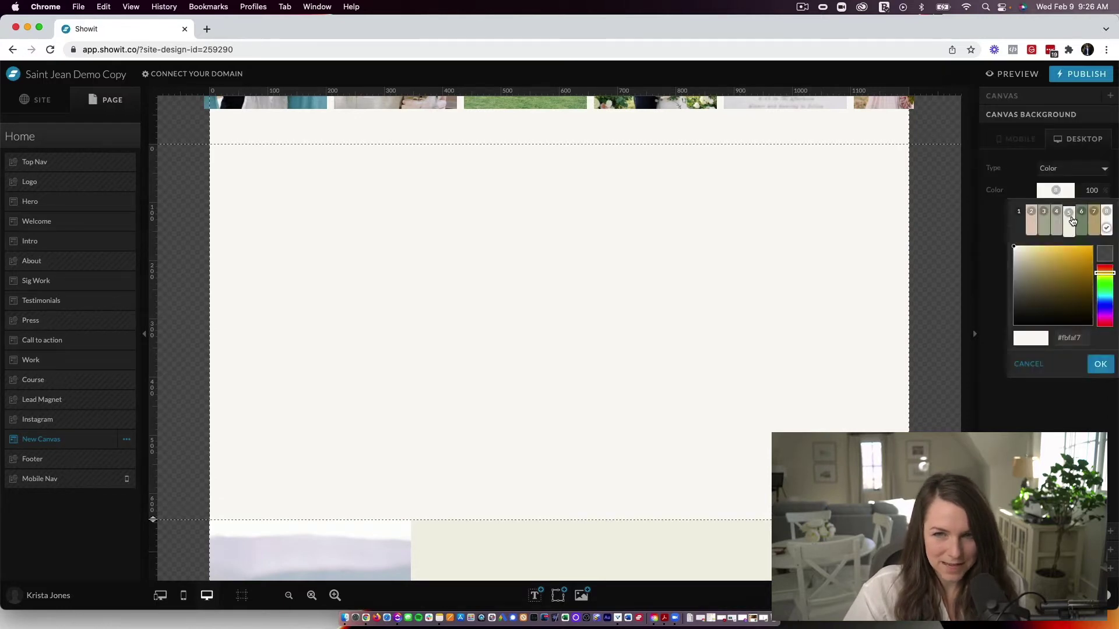
{"action": "left_click", "coordinate": [1071, 219]}
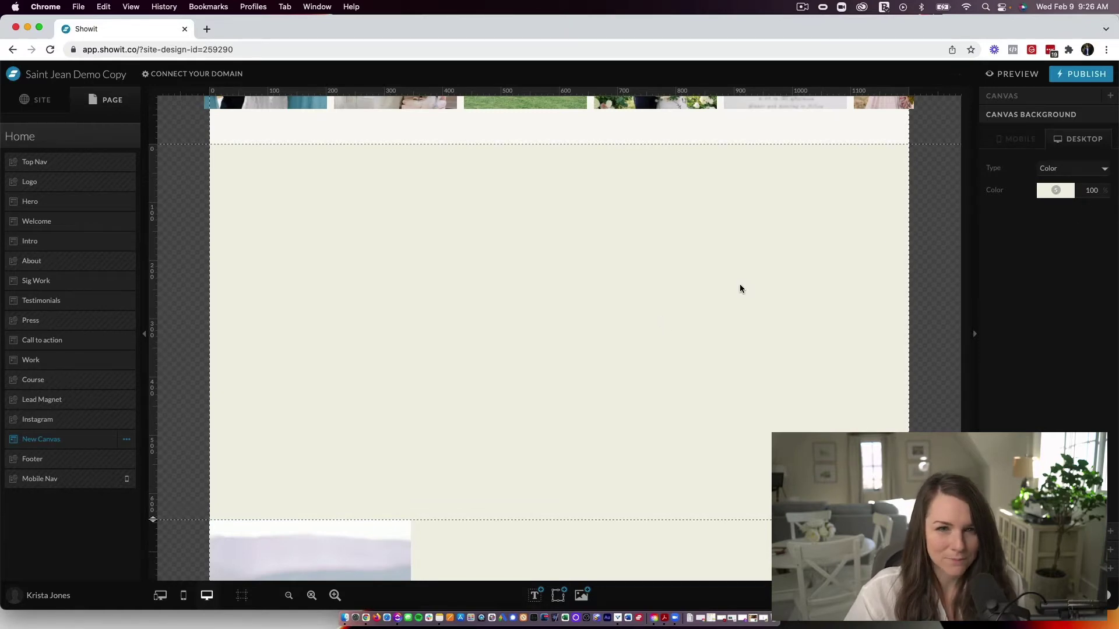
Step: Open the Top Nav site canvas and copy its six desktop navigation links, from Home to The Blog
{"action": "scroll", "coordinate": [740, 285], "scroll_direction": "up", "scroll_amount": 20}
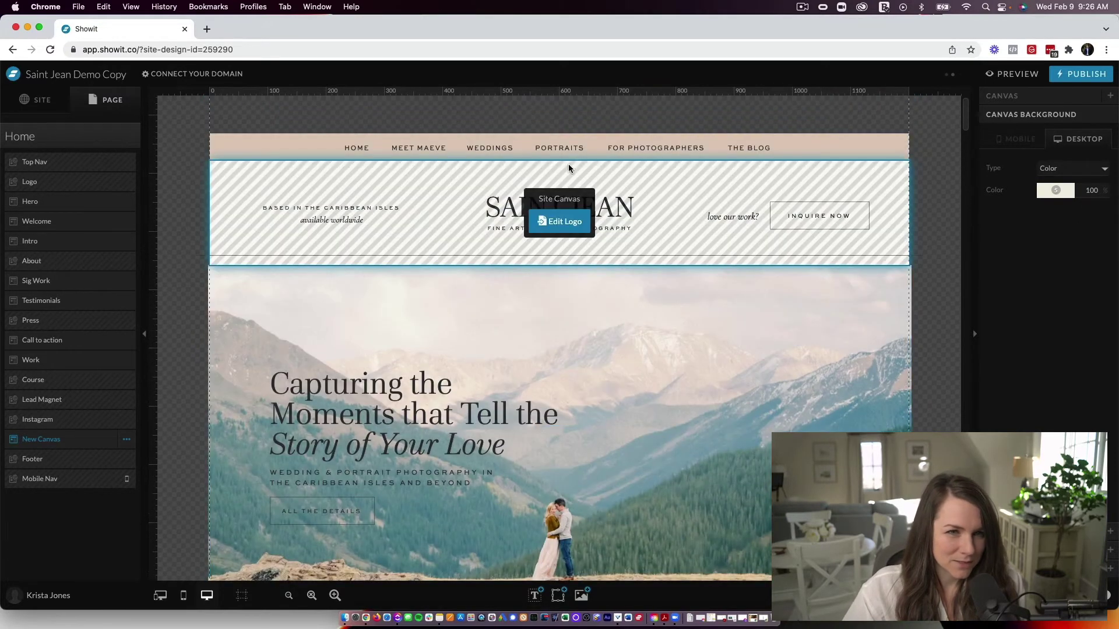
{"action": "left_click", "coordinate": [571, 155]}
{"action": "left_click", "coordinate": [574, 159]}
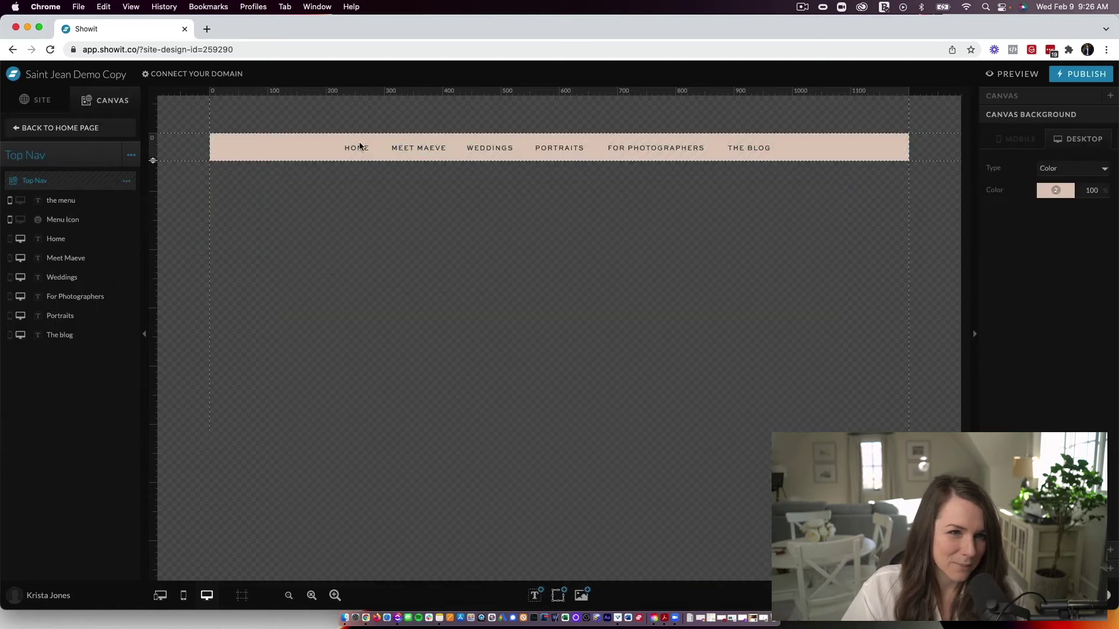
{"action": "left_click_drag", "start_coordinate": [335, 148], "coordinate": [891, 155]}
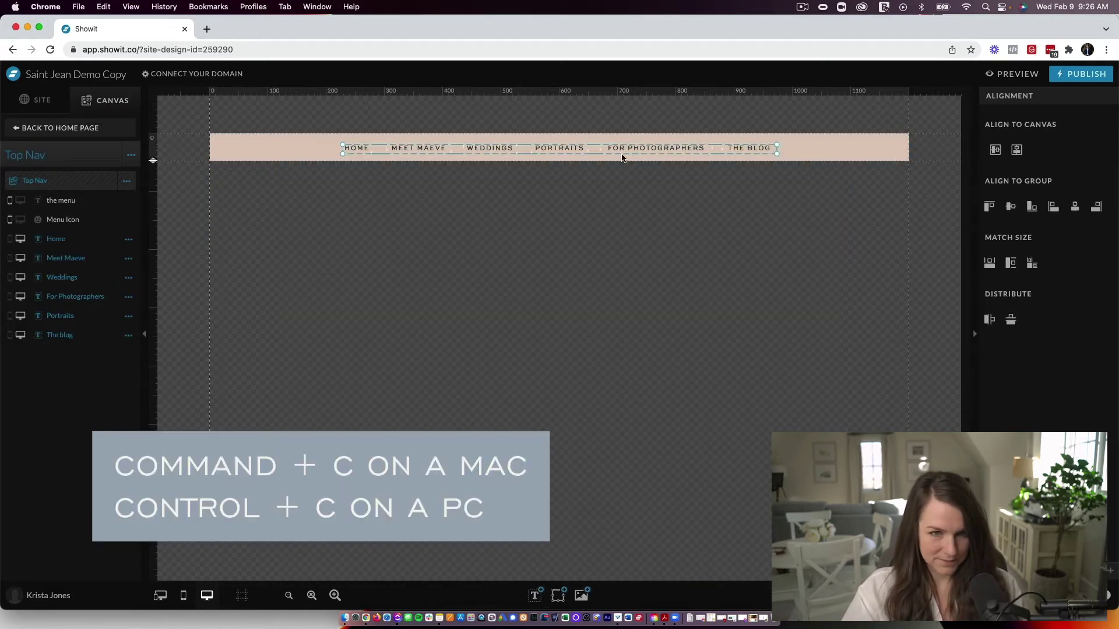
Step: Paste the navigation links into the new canvas on the Home page and move them to about mid-height
{"action": "left_click", "coordinate": [127, 135]}
{"action": "scroll", "coordinate": [599, 204], "scroll_direction": "down", "scroll_amount": 20}
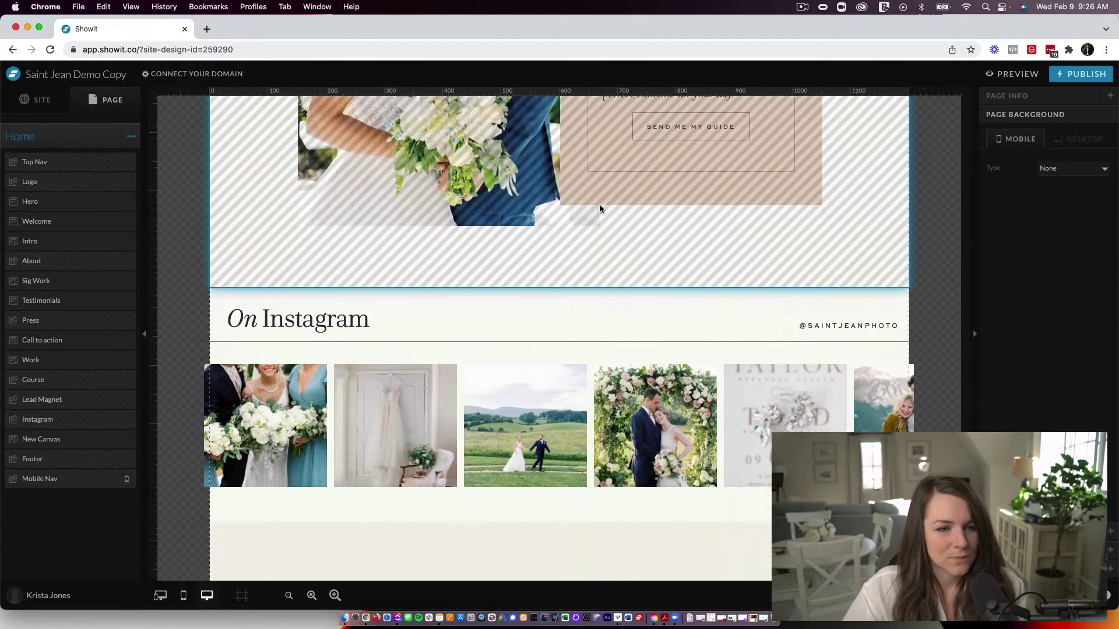
{"action": "scroll", "coordinate": [599, 204], "scroll_direction": "down", "scroll_amount": 6}
{"action": "left_click", "coordinate": [603, 207]}
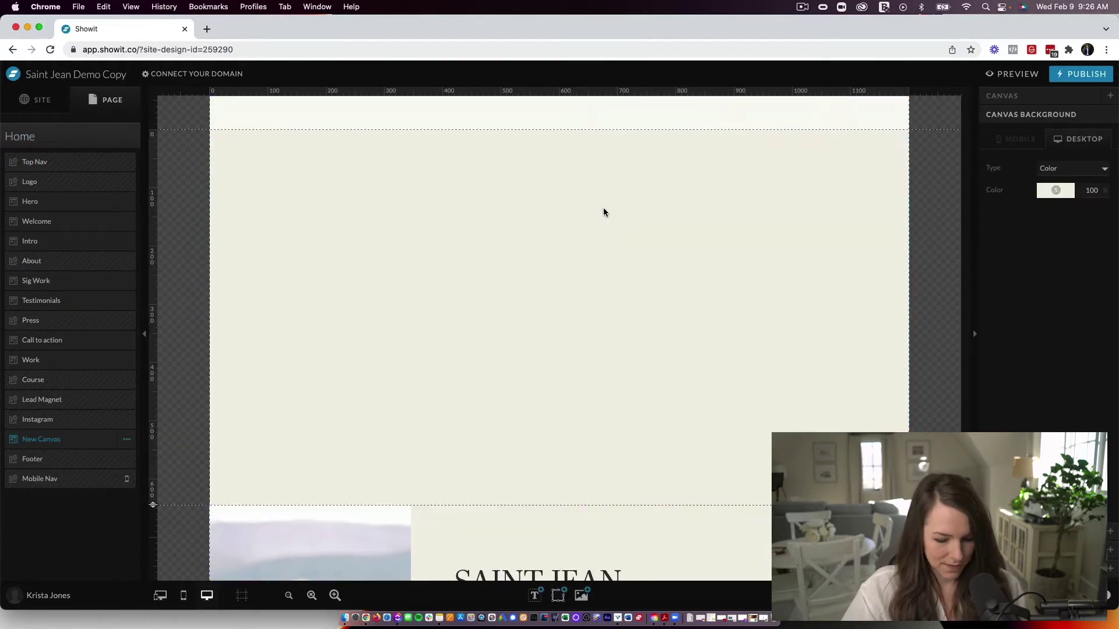
{"action": "key", "text": "super+v"}
{"action": "left_click_drag", "start_coordinate": [637, 152], "coordinate": [677, 329]}
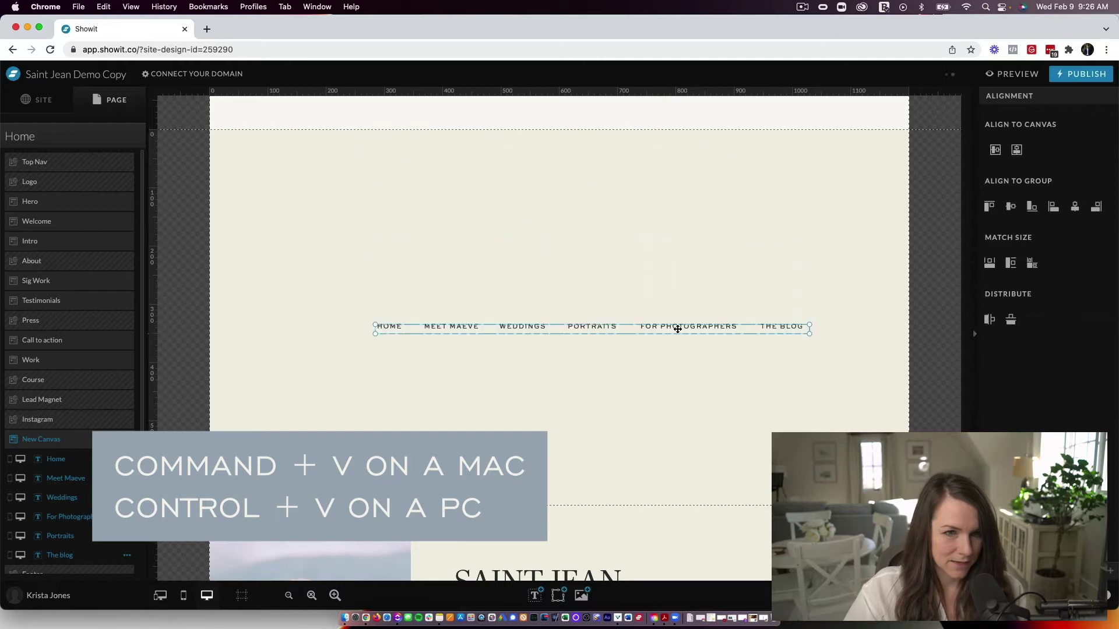
Step: Copy the Saint Jean logo text and tagline from the Logo site canvas and paste them into the new canvas
{"action": "scroll", "coordinate": [683, 318], "scroll_direction": "up", "scroll_amount": 20}
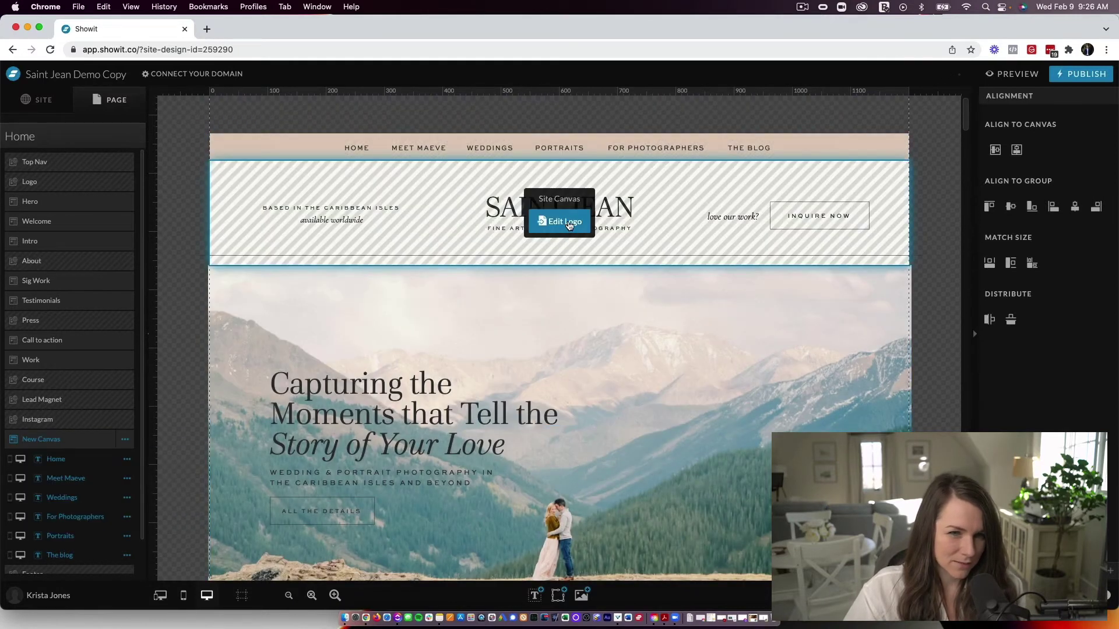
{"action": "left_click", "coordinate": [568, 223]}
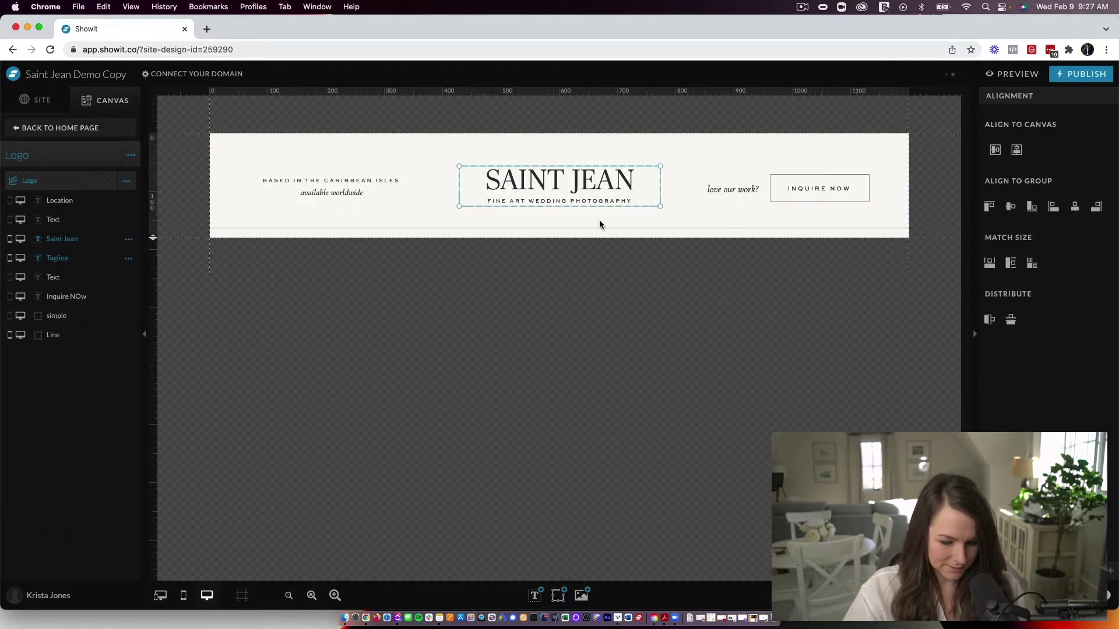
{"action": "left_click", "coordinate": [133, 135]}
{"action": "scroll", "coordinate": [609, 228], "scroll_direction": "down", "scroll_amount": 20}
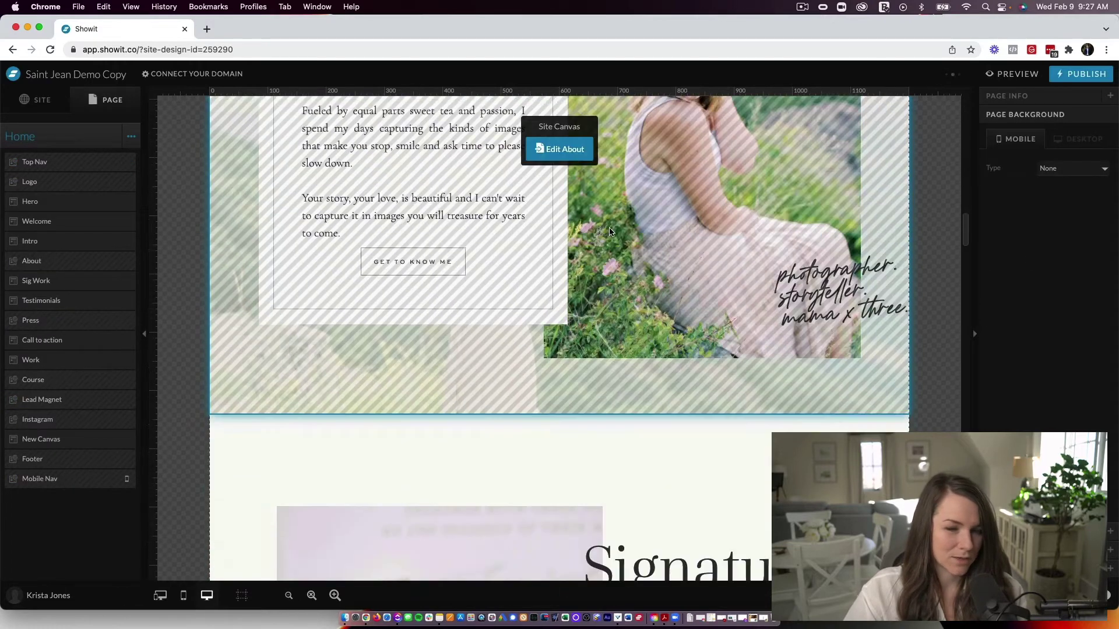
{"action": "scroll", "coordinate": [609, 229], "scroll_direction": "down", "scroll_amount": 20}
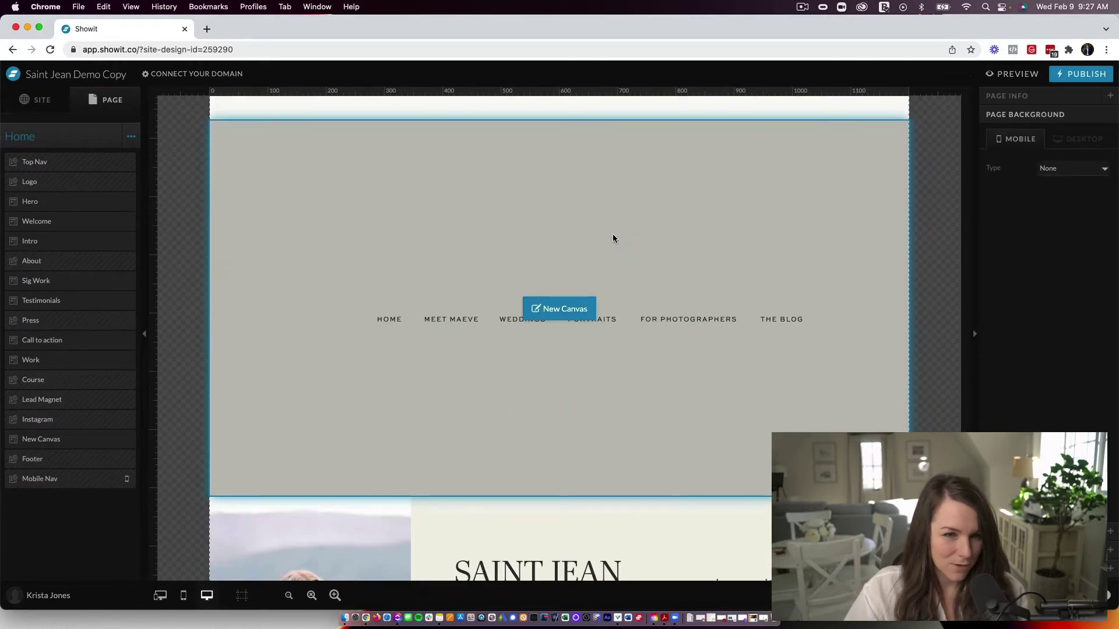
{"action": "double_click", "coordinate": [613, 235]}
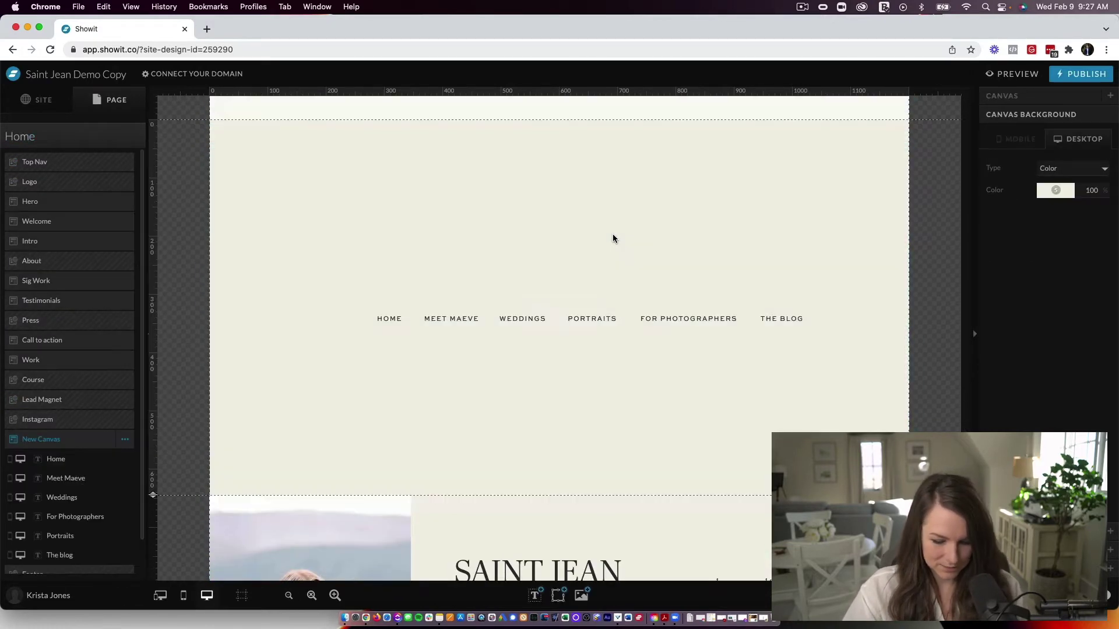
{"action": "key", "text": "super+v"}
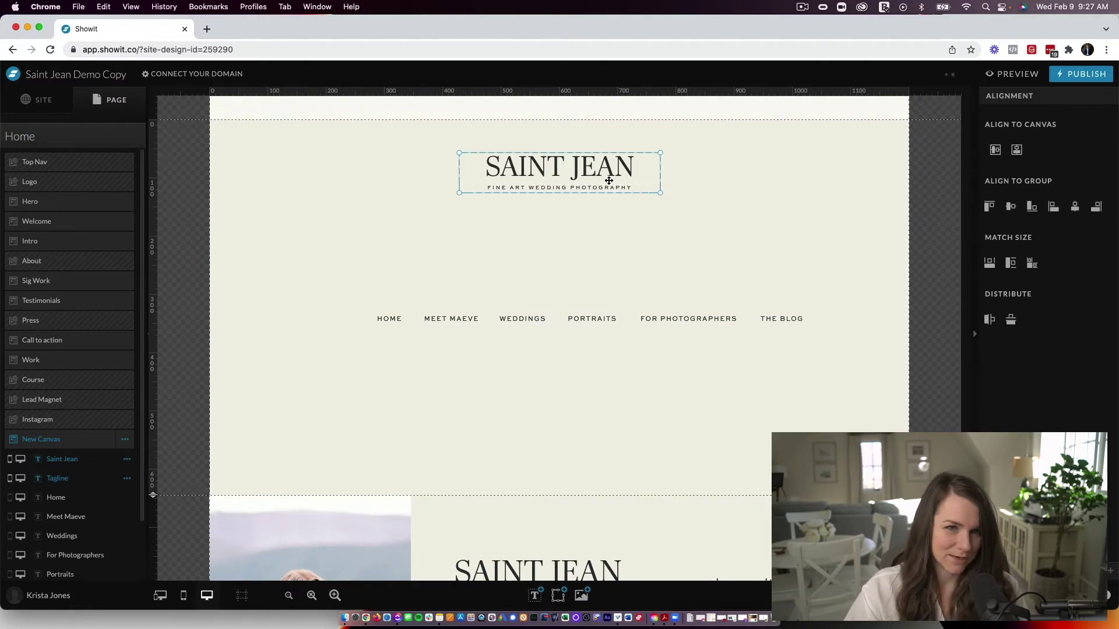
Step: Move the pasted logo text and tagline lower in the new canvas, toward the navigation links, and undo the last move
{"action": "left_click_drag", "start_coordinate": [609, 180], "coordinate": [620, 244]}
{"action": "scroll", "coordinate": [628, 191], "scroll_direction": "up", "scroll_amount": 1}
{"action": "key", "text": "super+z"}
{"action": "left_click", "coordinate": [641, 259]}
Step: Add the vertical photo of the couple in front of the mountains from the St Jean folder to the new canvas
{"action": "scroll", "coordinate": [370, 375], "scroll_direction": "down", "scroll_amount": 6}
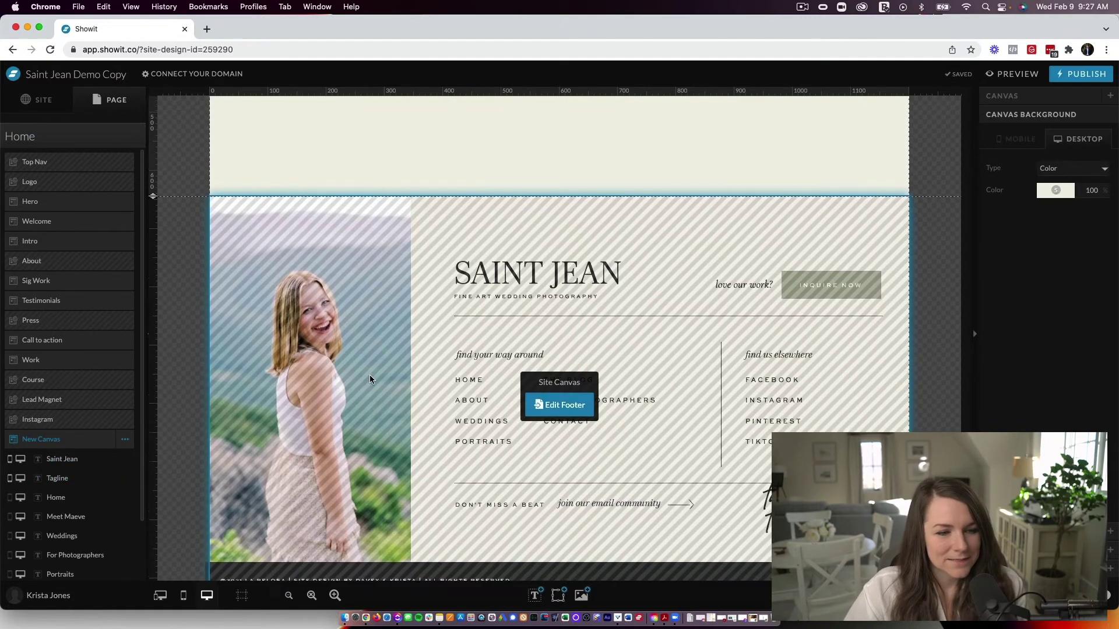
{"action": "scroll", "coordinate": [363, 365], "scroll_direction": "up", "scroll_amount": 5}
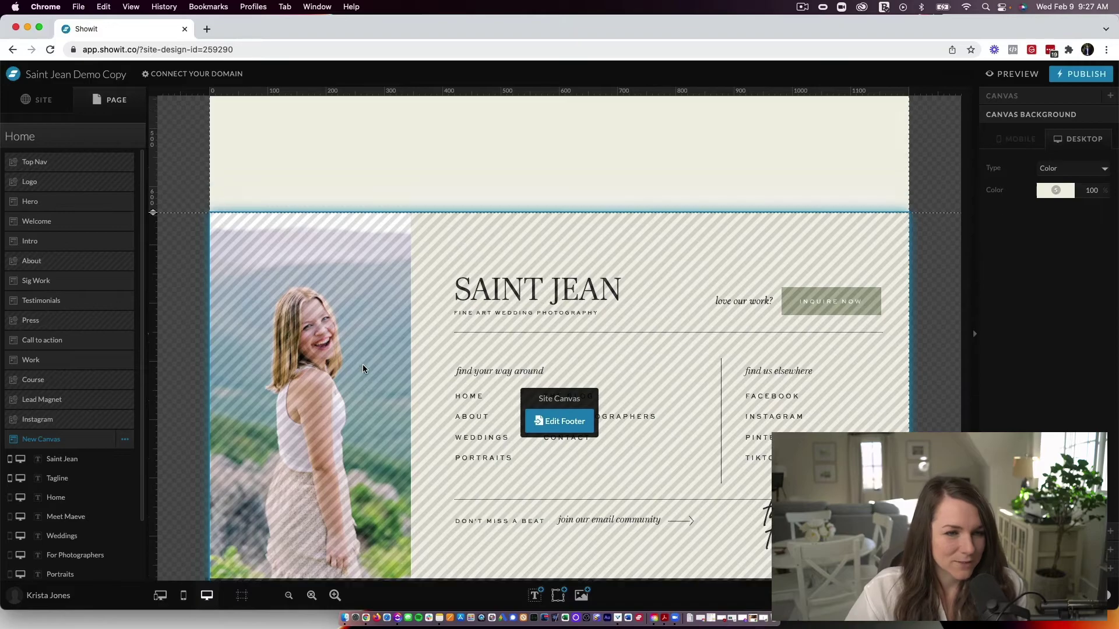
{"action": "scroll", "coordinate": [363, 363], "scroll_direction": "down", "scroll_amount": 2}
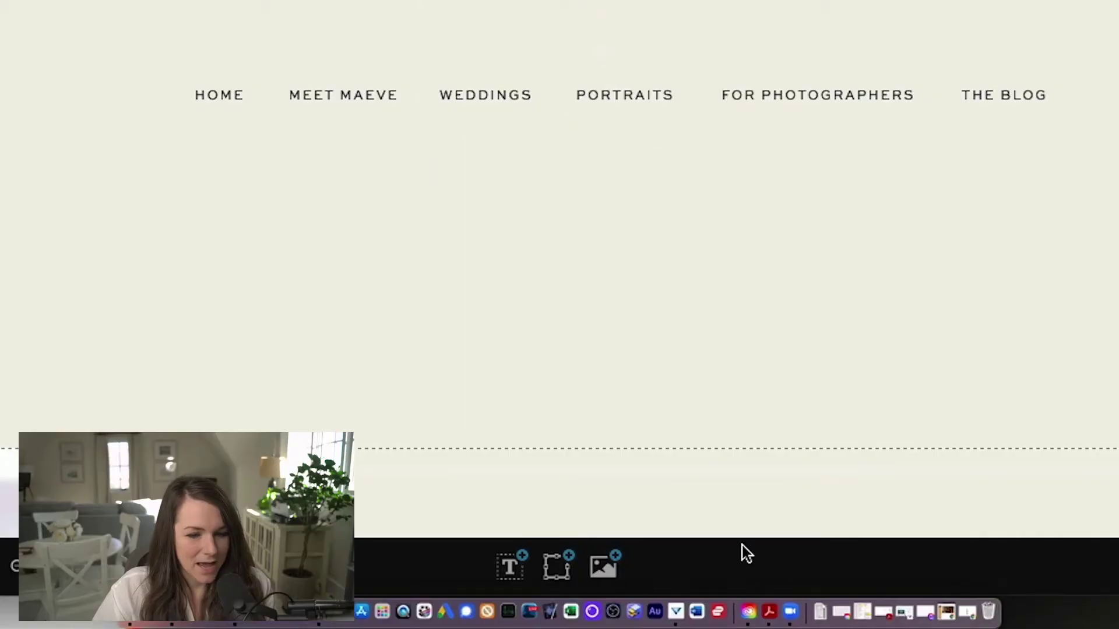
{"action": "left_click", "coordinate": [604, 569]}
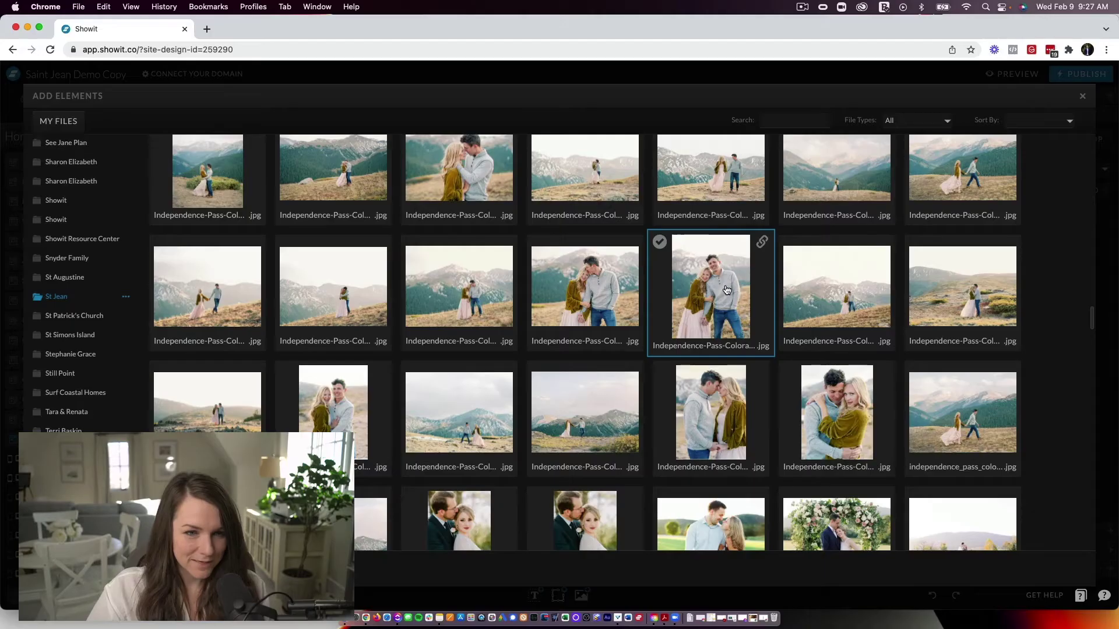
{"action": "left_click", "coordinate": [726, 290]}
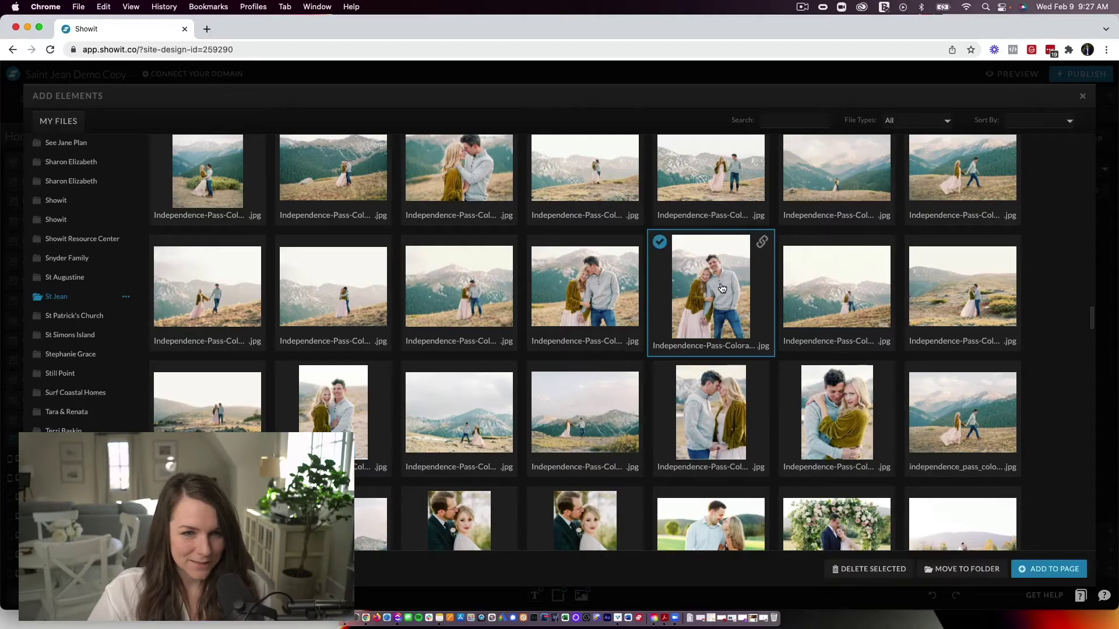
{"action": "left_click", "coordinate": [1056, 560]}
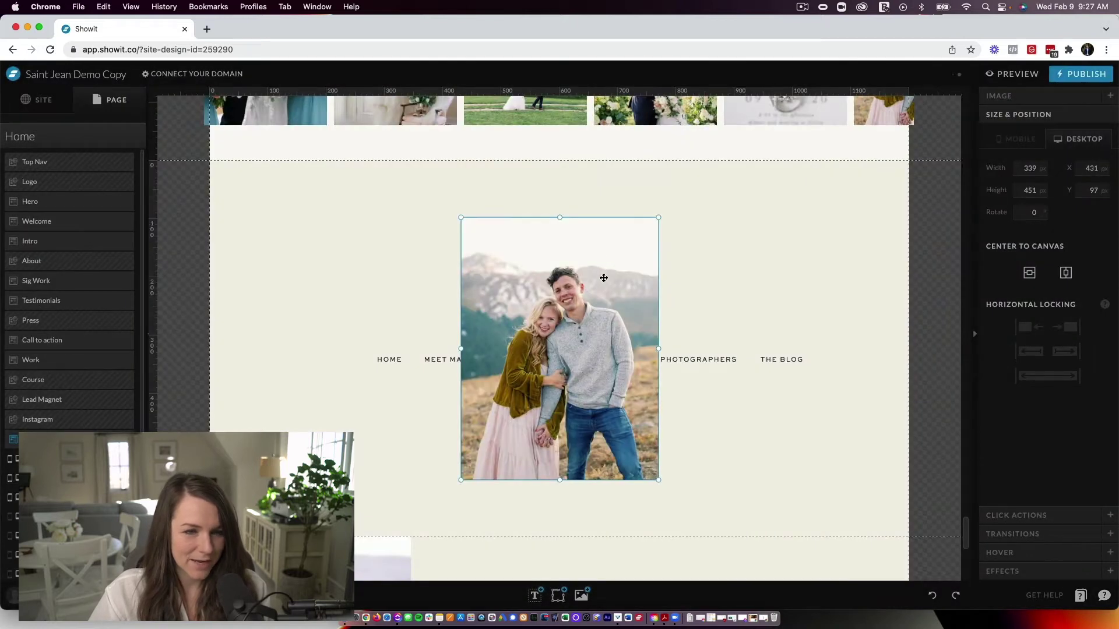
Step: Move the couple photo to the canvas's upper-left corner and set its position to X 0 and Y 0
{"action": "left_click_drag", "start_coordinate": [599, 280], "coordinate": [348, 224]}
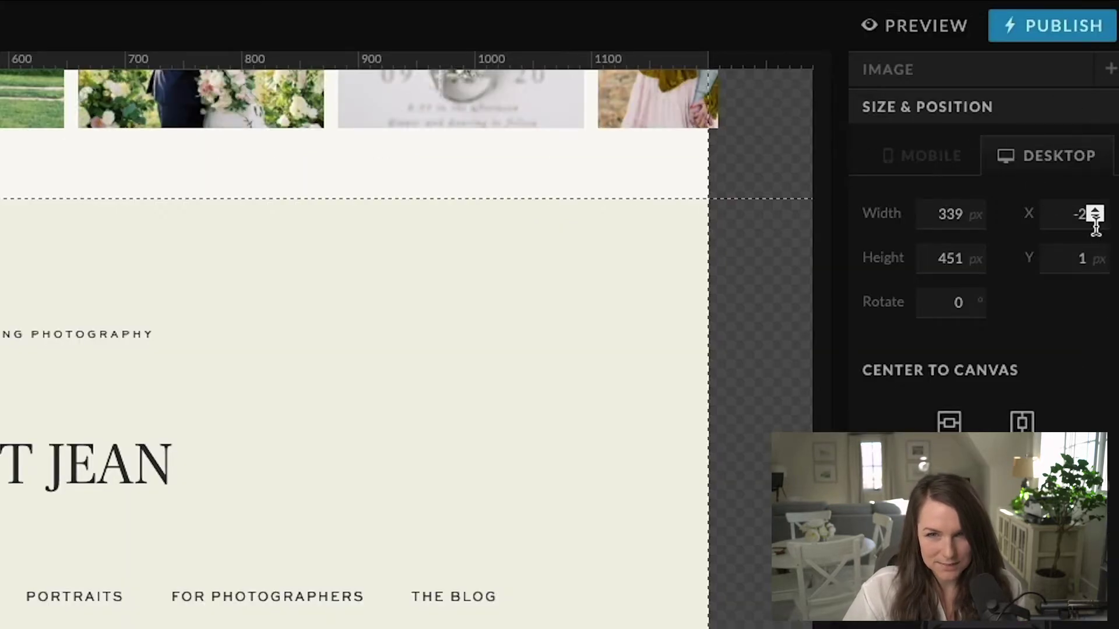
{"action": "left_click", "coordinate": [1101, 170]}
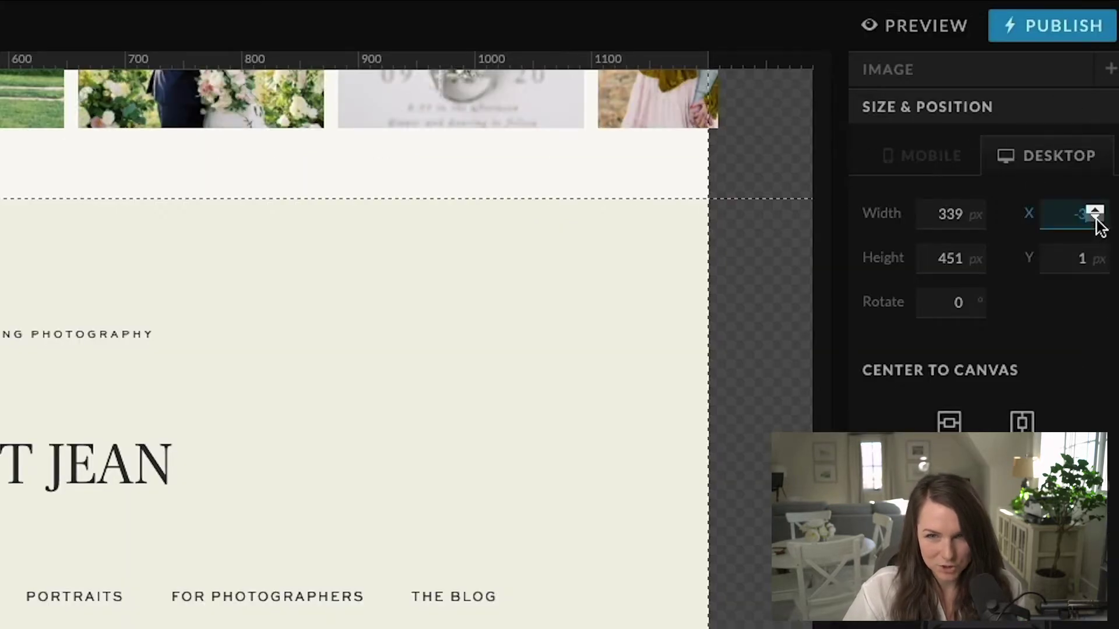
{"action": "left_click", "coordinate": [1095, 218]}
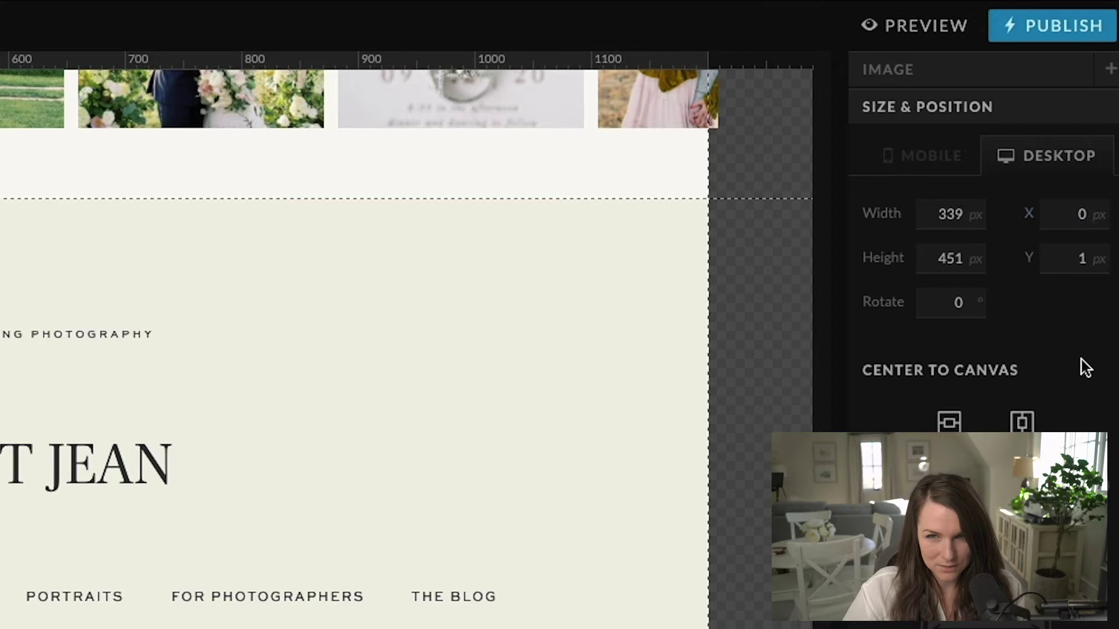
{"action": "left_click", "coordinate": [1094, 262]}
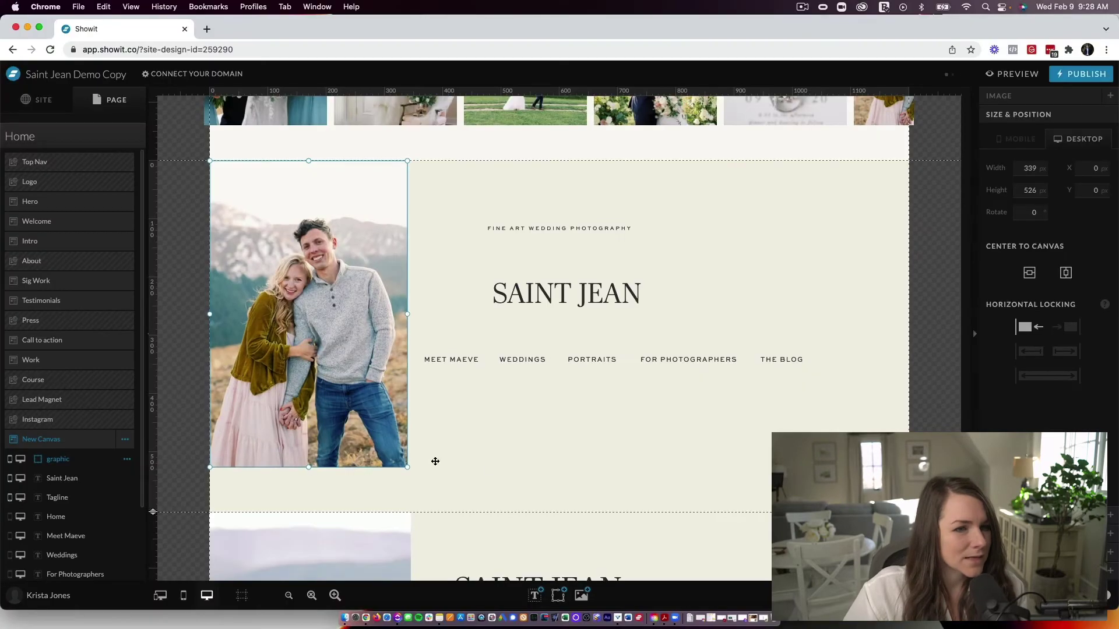
Step: Shorten the couple photo to a height of 451 px and move it to the bottom of the new canvas's layer order
{"action": "left_click", "coordinate": [483, 460]}
{"action": "left_click", "coordinate": [322, 417]}
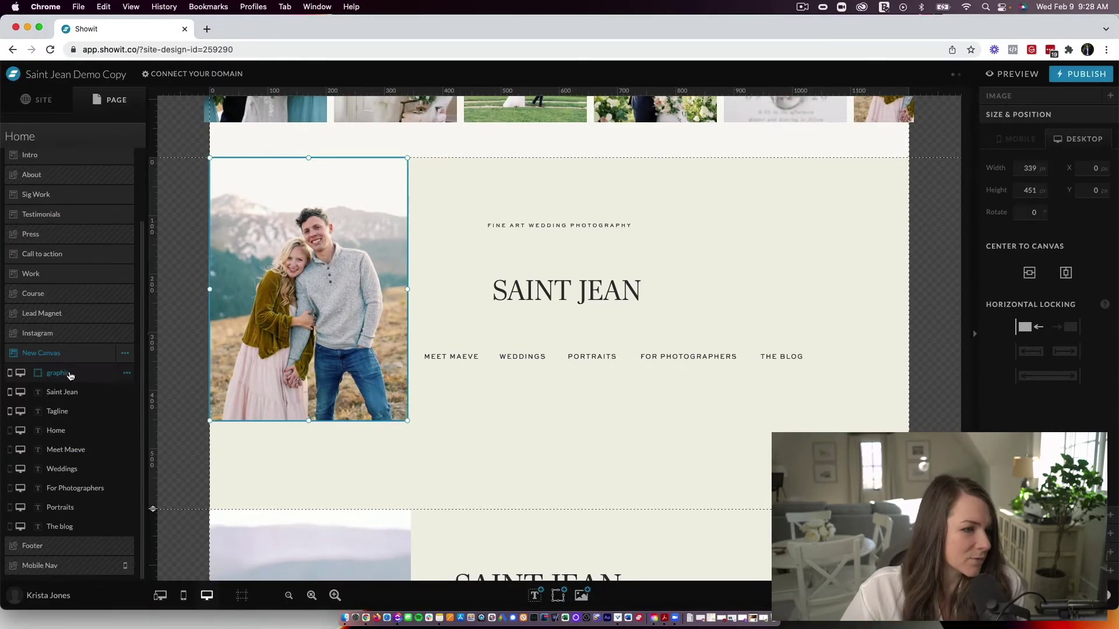
{"action": "left_click_drag", "start_coordinate": [70, 376], "coordinate": [80, 529]}
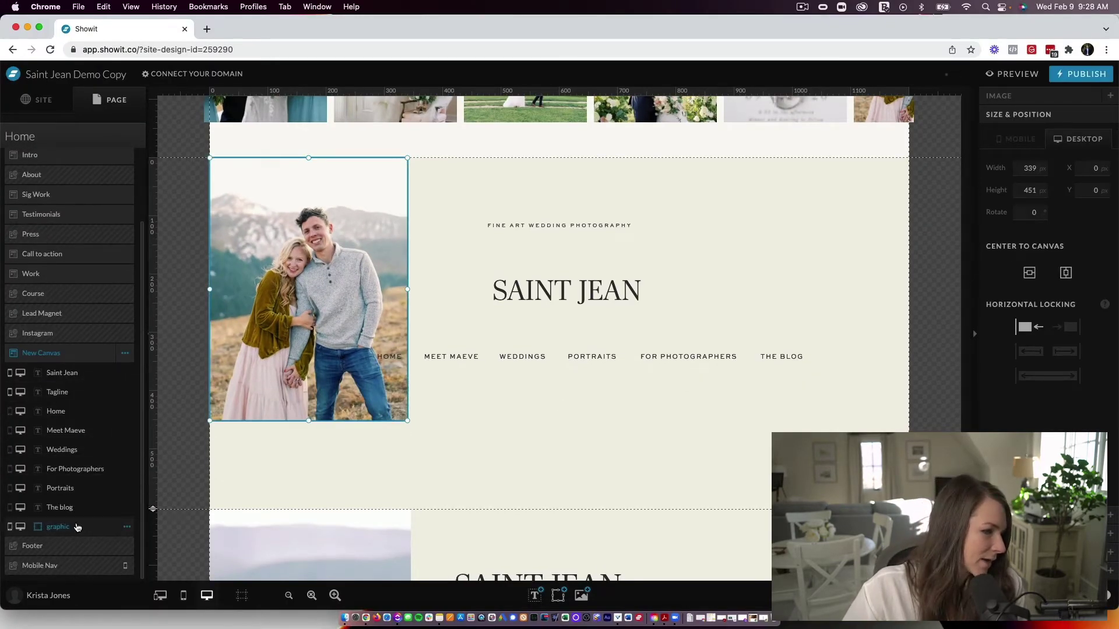
Step: Rearrange the navigation links into two rough columns and duplicate The Blog below itself as a Contact link
{"action": "left_click_drag", "start_coordinate": [390, 367], "coordinate": [474, 327]}
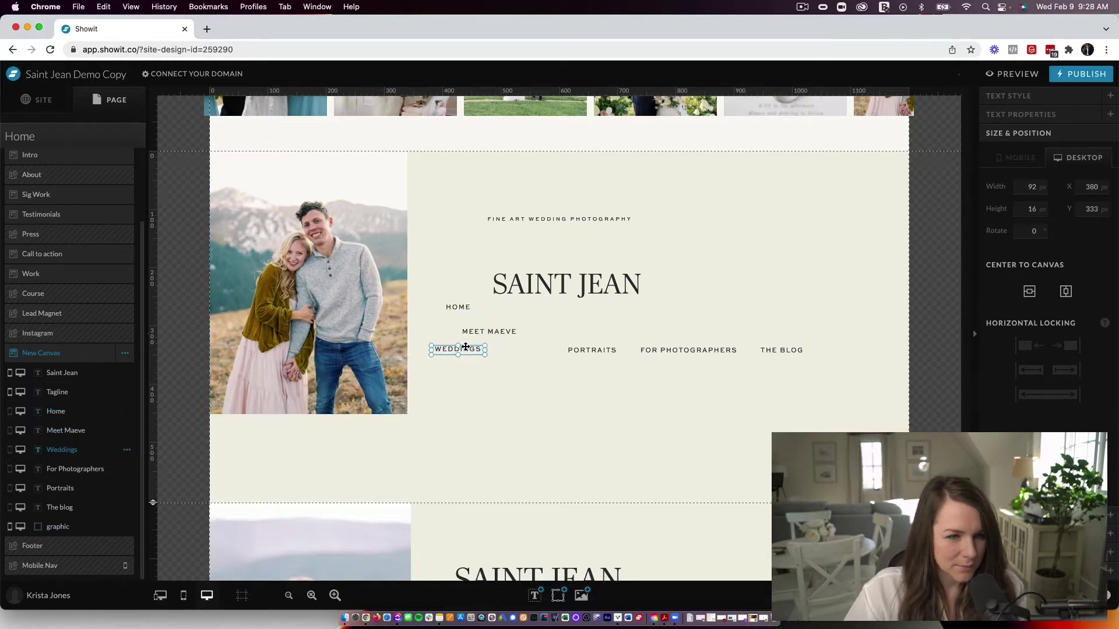
{"action": "left_click_drag", "start_coordinate": [579, 352], "coordinate": [532, 367]}
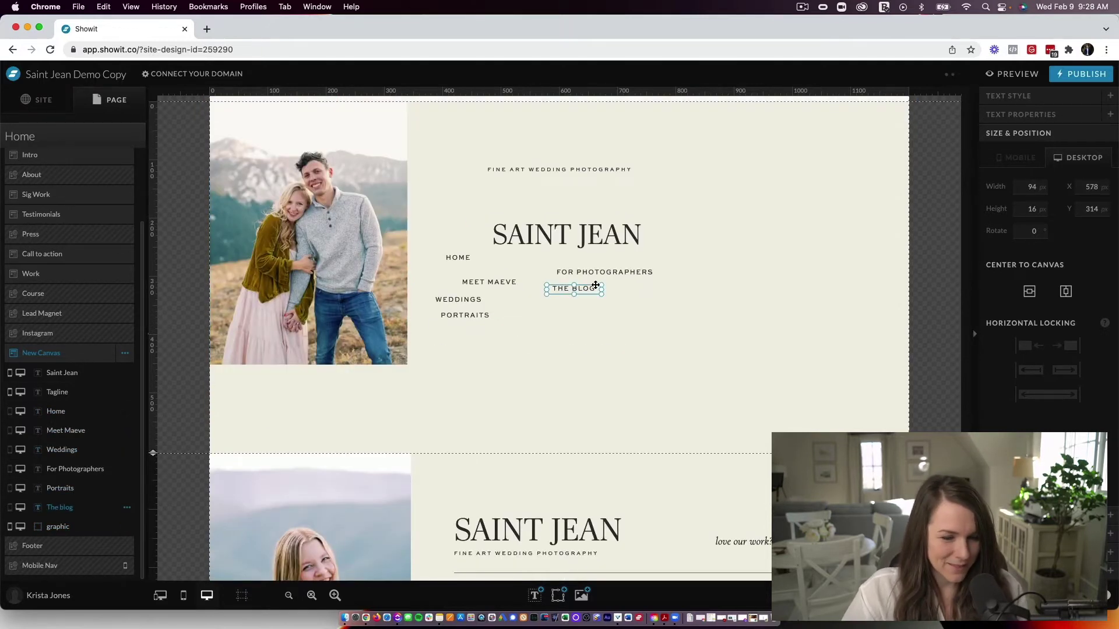
{"action": "key", "text": "super+d"}
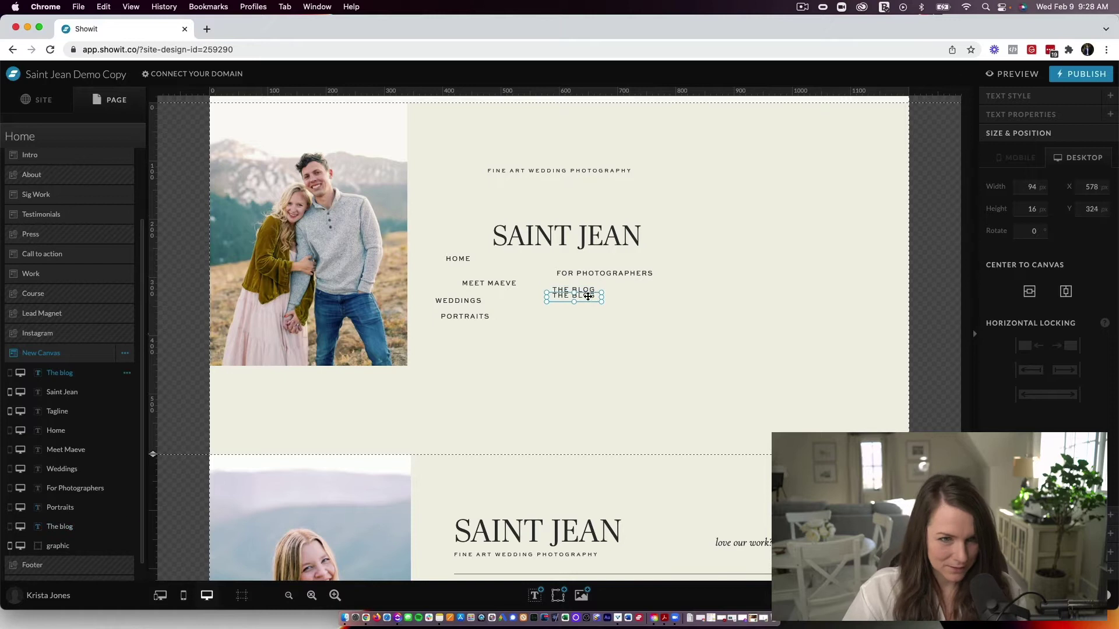
{"action": "left_click_drag", "start_coordinate": [594, 285], "coordinate": [587, 304]}
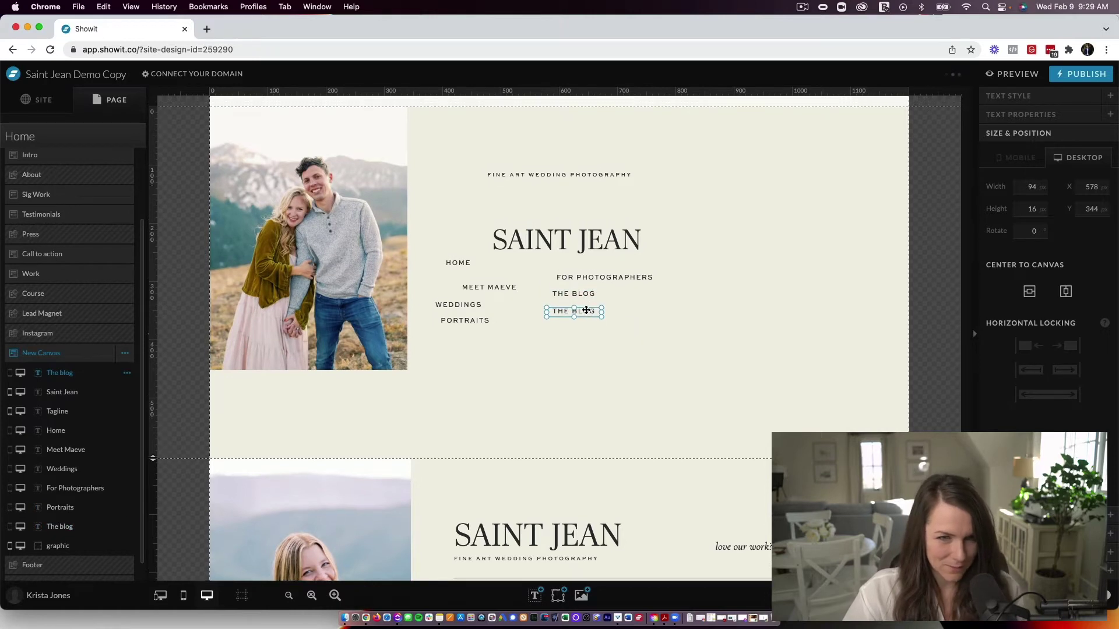
{"action": "double_click", "coordinate": [574, 307]}
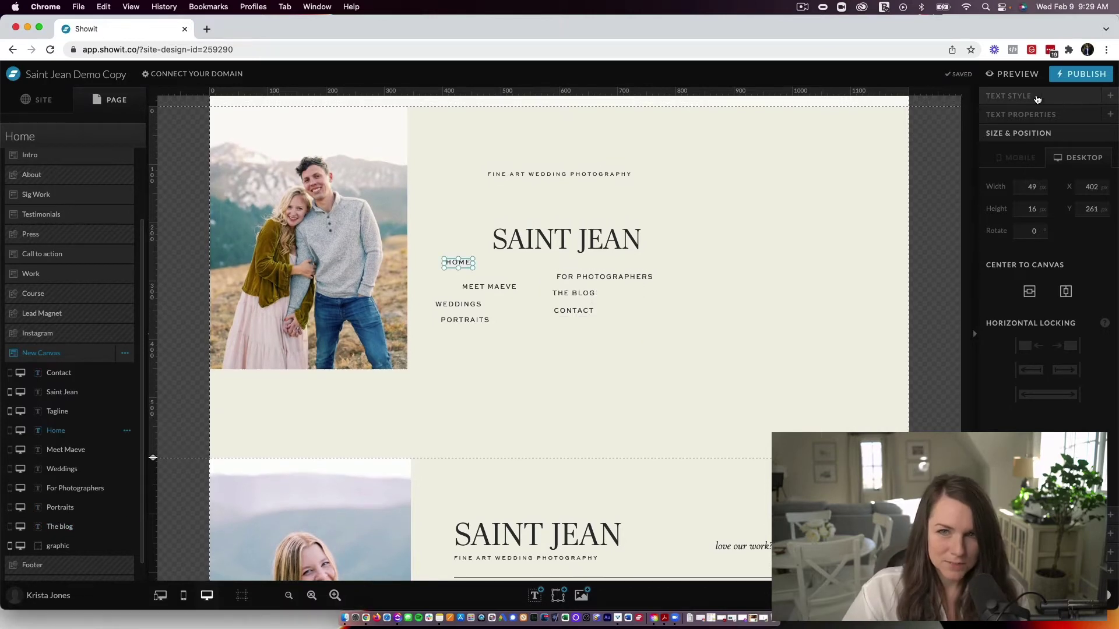
Step: Left-align the Home link's text and paste its style onto the Meet Maeve, Weddings and Portraits links
{"action": "left_click", "coordinate": [1037, 97]}
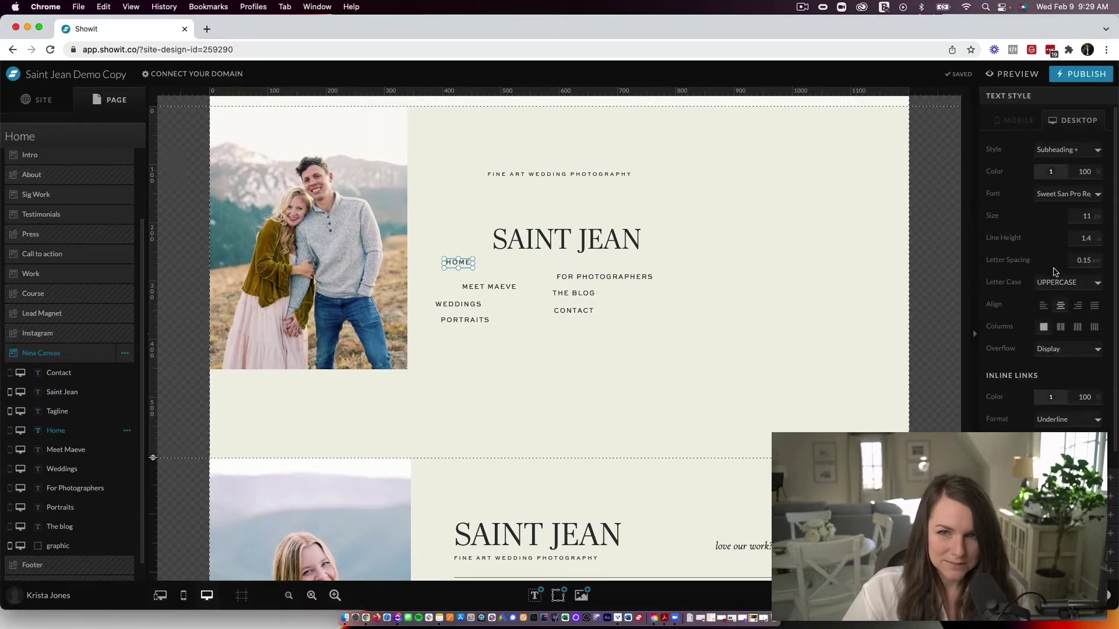
{"action": "left_click", "coordinate": [1043, 309]}
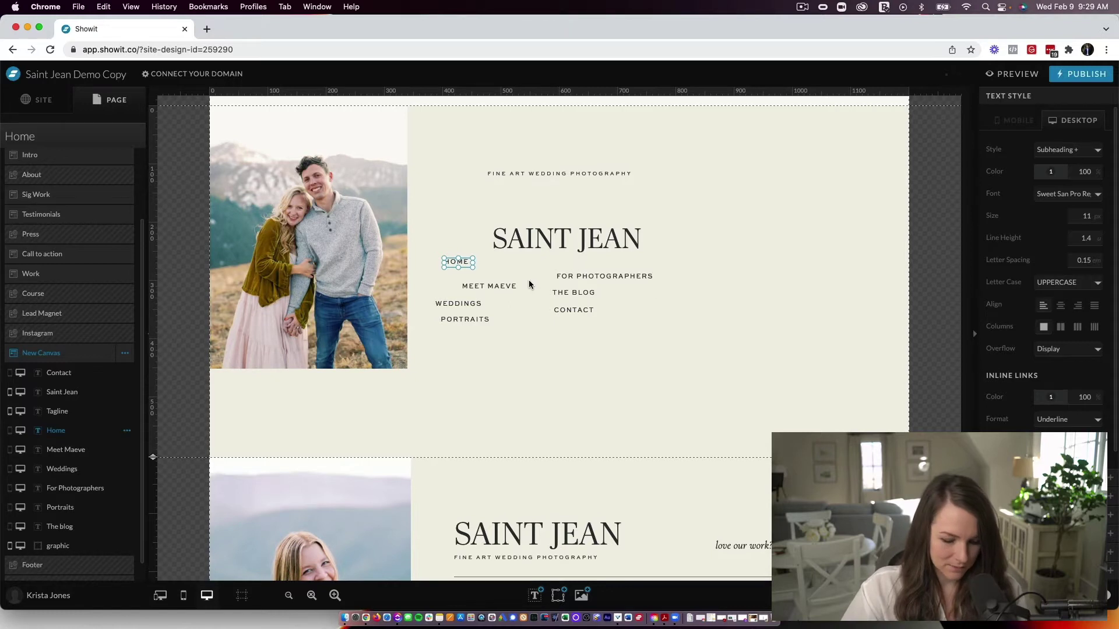
{"action": "left_click", "coordinate": [495, 286]}
{"action": "key", "text": "super+shift+v"}
{"action": "left_click", "coordinate": [467, 306]}
{"action": "key", "text": "super+shift+v"}
{"action": "left_click", "coordinate": [475, 322]}
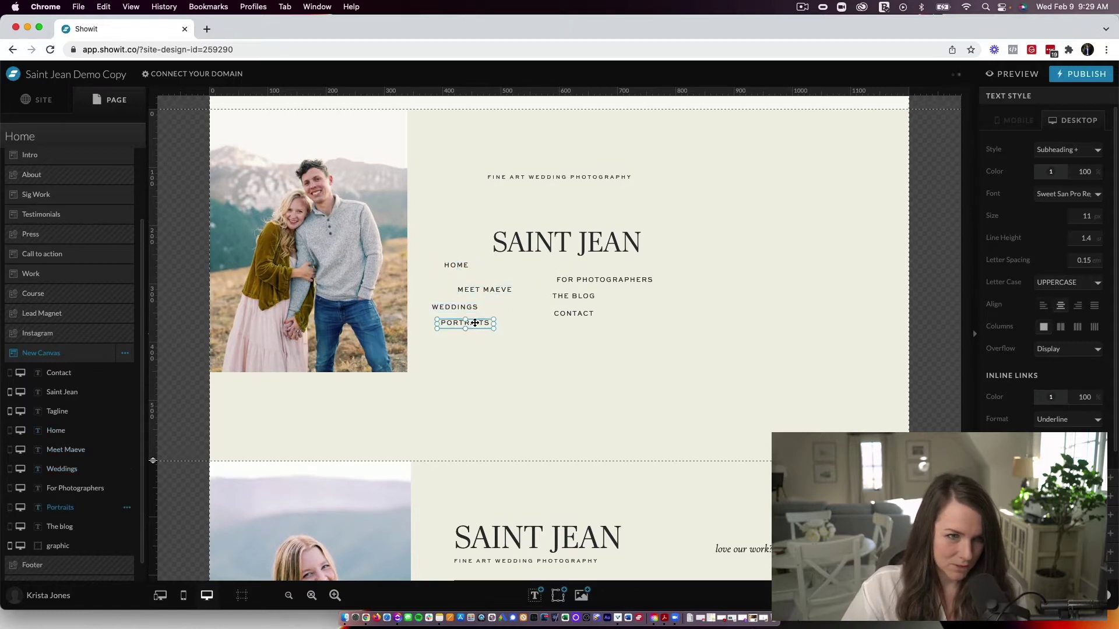
Step: Paste the left-aligned text style onto the For Photographers, The Blog and Contact links
{"action": "left_click", "coordinate": [624, 281]}
{"action": "left_click", "coordinate": [585, 294]}
{"action": "left_click", "coordinate": [588, 313]}
{"action": "key", "text": "super+shift+v"}
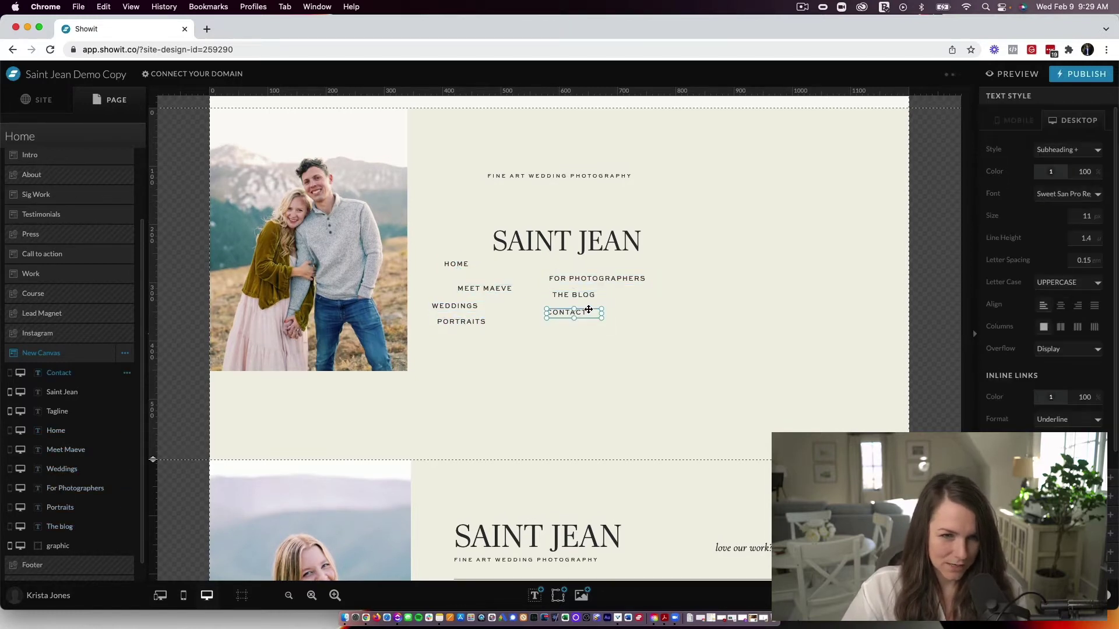
{"action": "scroll", "coordinate": [587, 303], "scroll_direction": "down", "scroll_amount": 1}
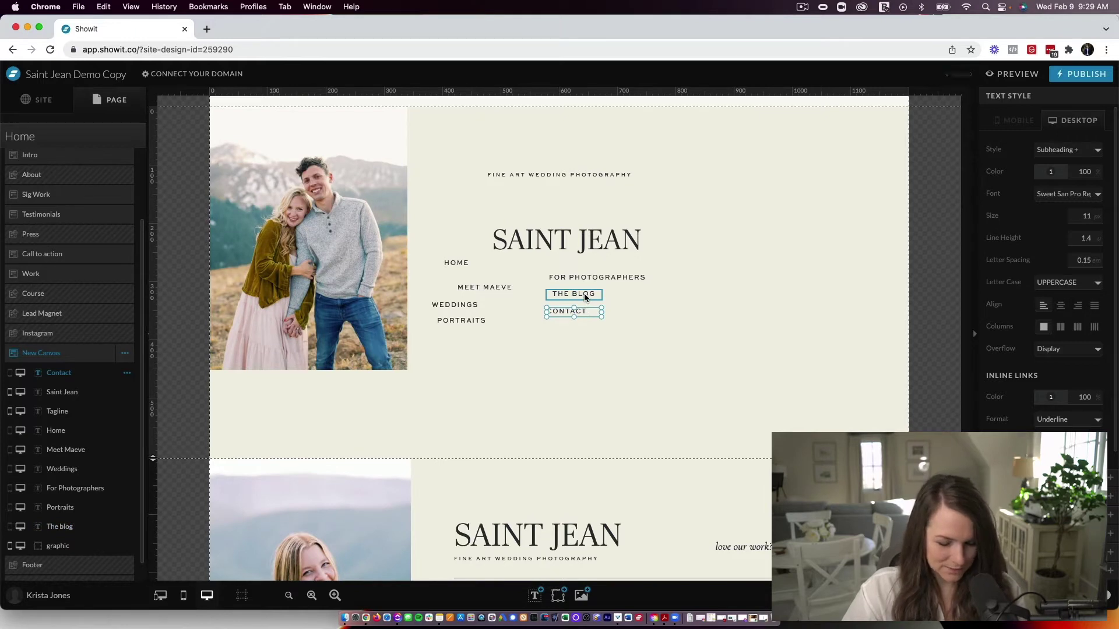
{"action": "left_click", "coordinate": [463, 265]}
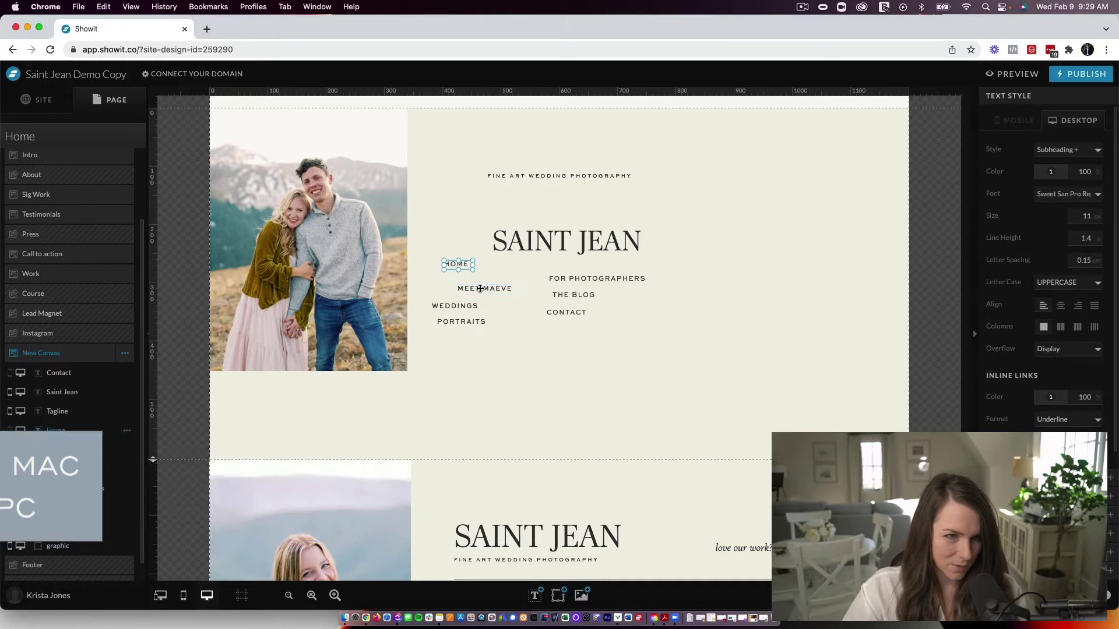
{"action": "left_click", "coordinate": [568, 296]}
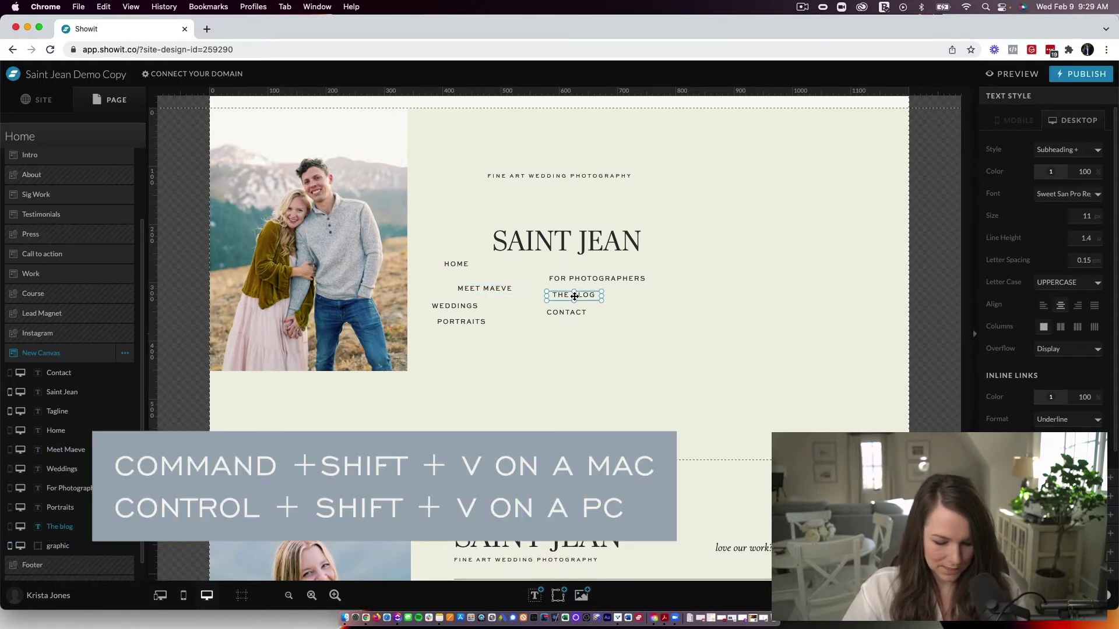
{"action": "key", "text": "super+shift+v"}
Step: Left-align and vertically distribute the links within each column, and place the second column closer to the first
{"action": "left_click_drag", "start_coordinate": [452, 338], "coordinate": [462, 262]}
{"action": "left_click", "coordinate": [1052, 208]}
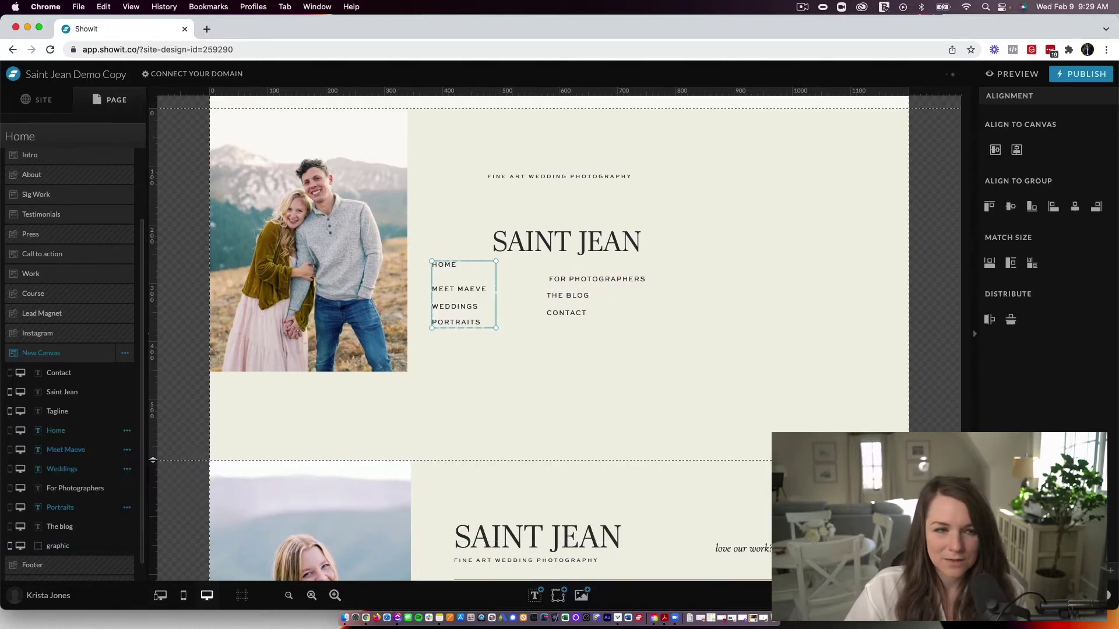
{"action": "left_click", "coordinate": [1011, 320]}
{"action": "left_click", "coordinate": [630, 347]}
{"action": "left_click_drag", "start_coordinate": [631, 347], "coordinate": [570, 310]}
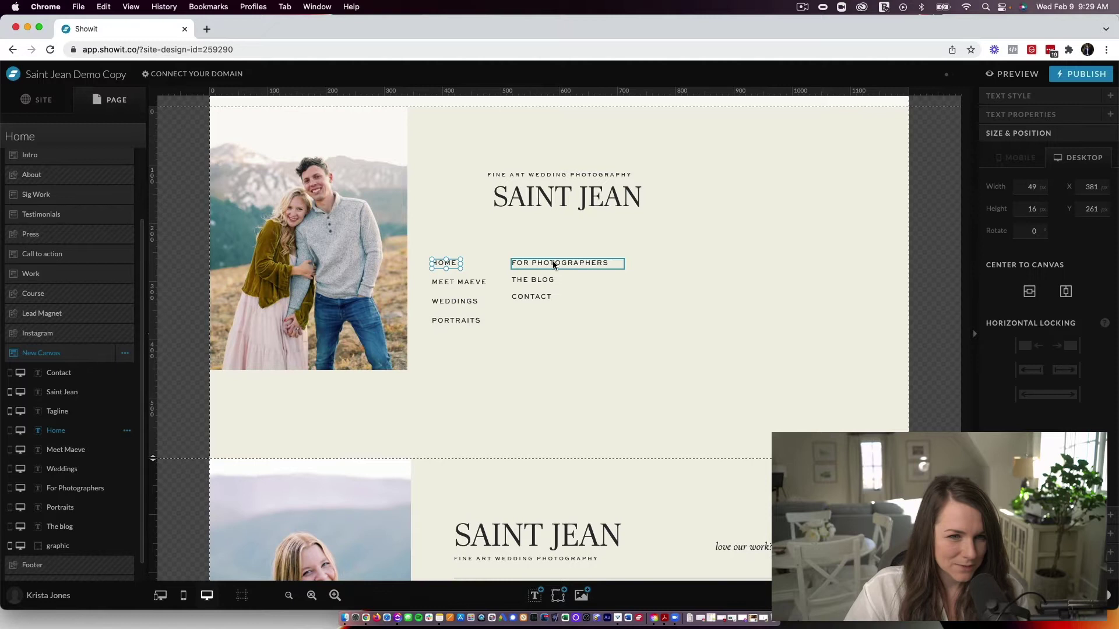
Step: Top-align the link rows in pairs: Home with For Photographers, Meet Maeve with The Blog, and Weddings with Contact
{"action": "left_click", "coordinate": [554, 264], "text": "shift"}
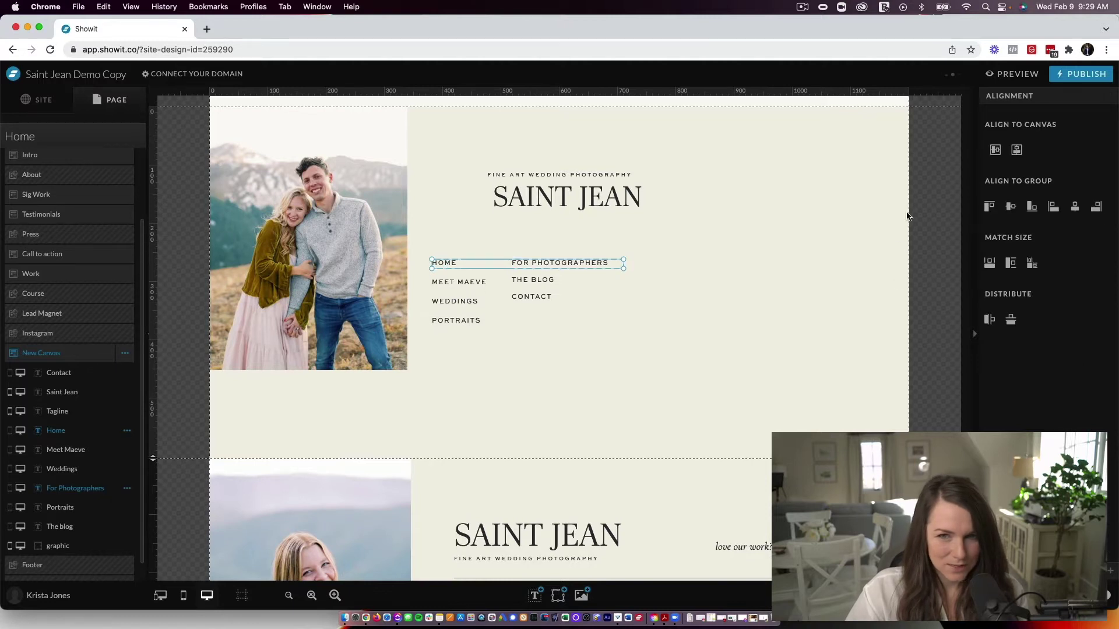
{"action": "left_click", "coordinate": [438, 279]}
{"action": "left_click", "coordinate": [536, 281], "text": "shift"}
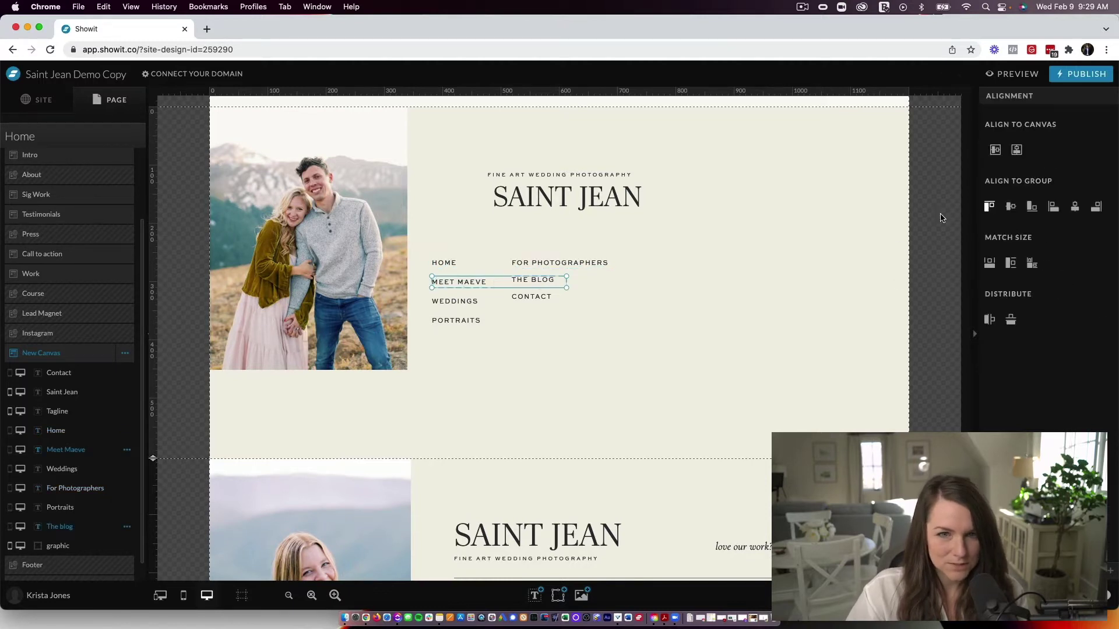
{"action": "left_click", "coordinate": [460, 301]}
{"action": "left_click", "coordinate": [528, 298], "text": "shift"}
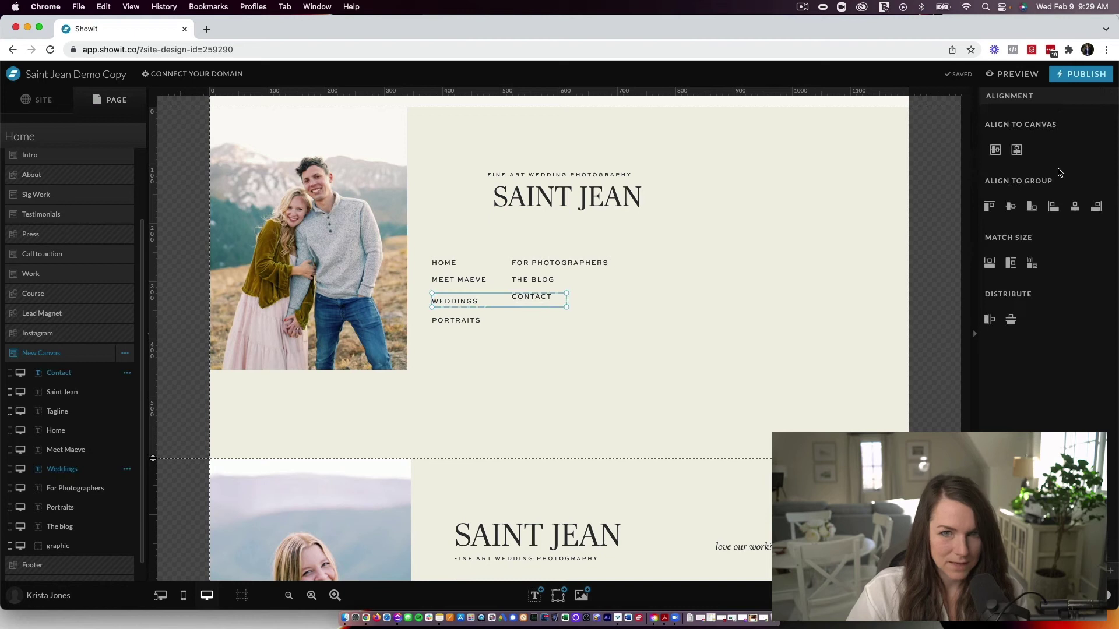
{"action": "left_click", "coordinate": [989, 207]}
Step: Move Portraits up beneath Weddings and shift both link columns right so the first starts at about X 423
{"action": "left_click_drag", "start_coordinate": [460, 320], "coordinate": [460, 314]}
{"action": "left_click_drag", "start_coordinate": [593, 370], "coordinate": [488, 268]}
{"action": "left_click", "coordinate": [698, 342]}
Step: Add a horizontal line about 748 px long between the logo text and the links, at about X 396, Y 228
{"action": "scroll", "coordinate": [690, 494], "scroll_direction": "down", "scroll_amount": 3}
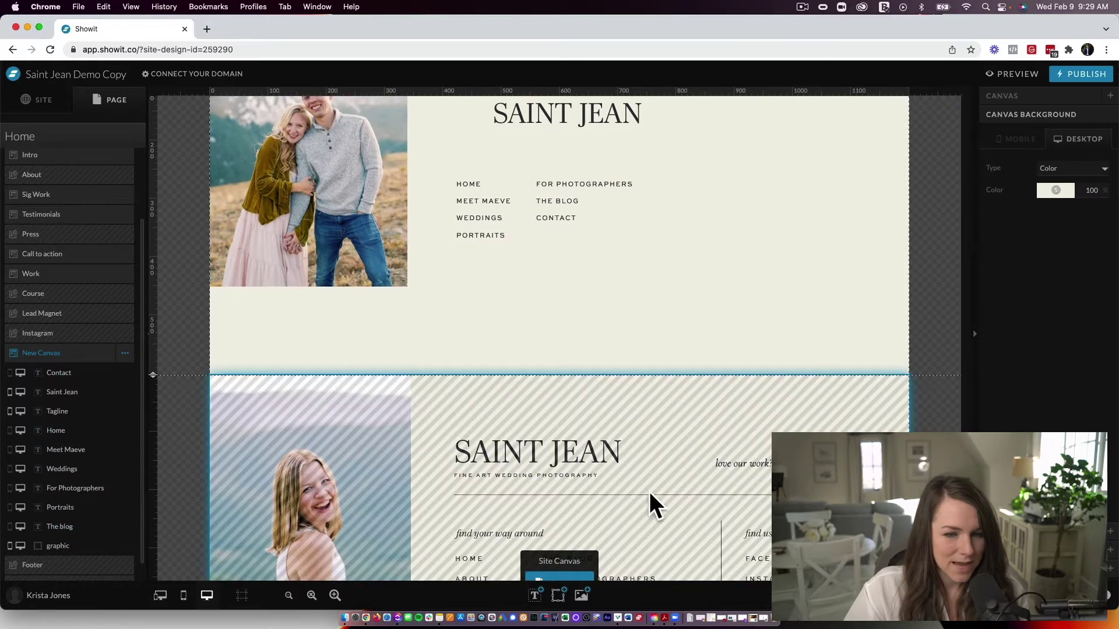
{"action": "scroll", "coordinate": [677, 492], "scroll_direction": "up", "scroll_amount": 1}
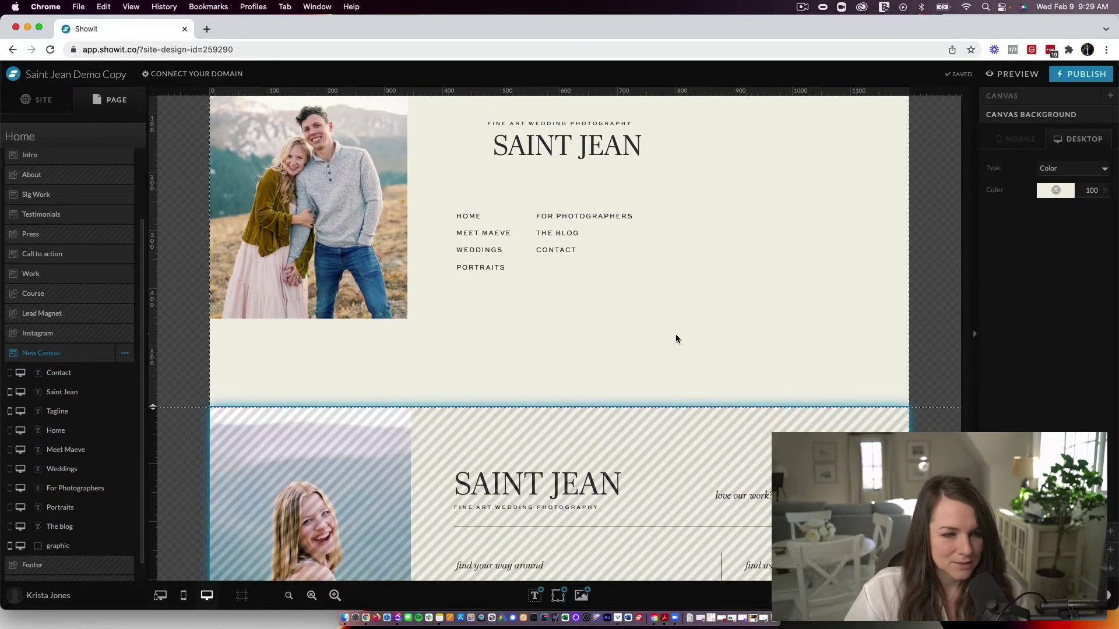
{"action": "left_click", "coordinate": [557, 595]}
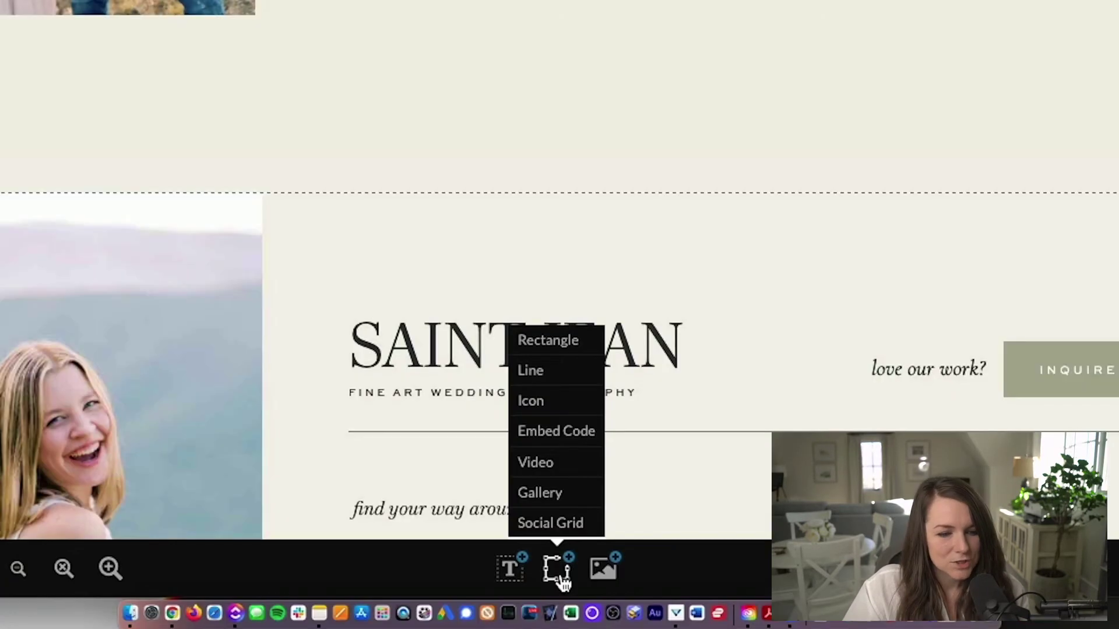
{"action": "left_click", "coordinate": [549, 378]}
{"action": "left_click_drag", "start_coordinate": [635, 218], "coordinate": [876, 191]}
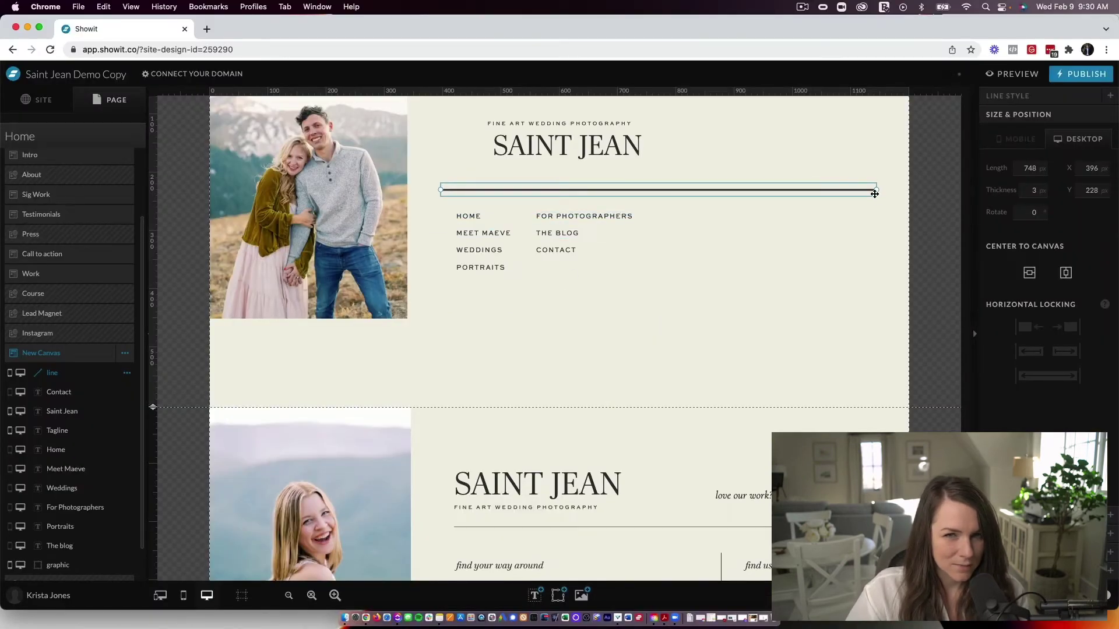
Step: Set the line's thickness to 1 px and lock it horizontally so it stretches toward the left side
{"action": "left_click", "coordinate": [1029, 95]}
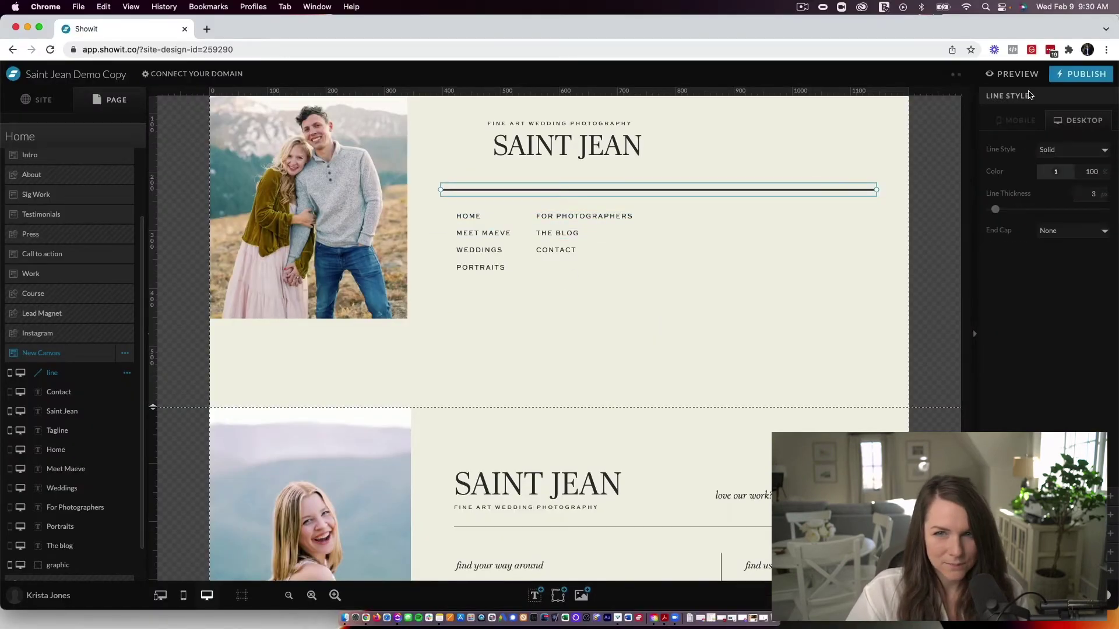
{"action": "left_click", "coordinate": [1100, 197]}
{"action": "left_click", "coordinate": [1064, 496]}
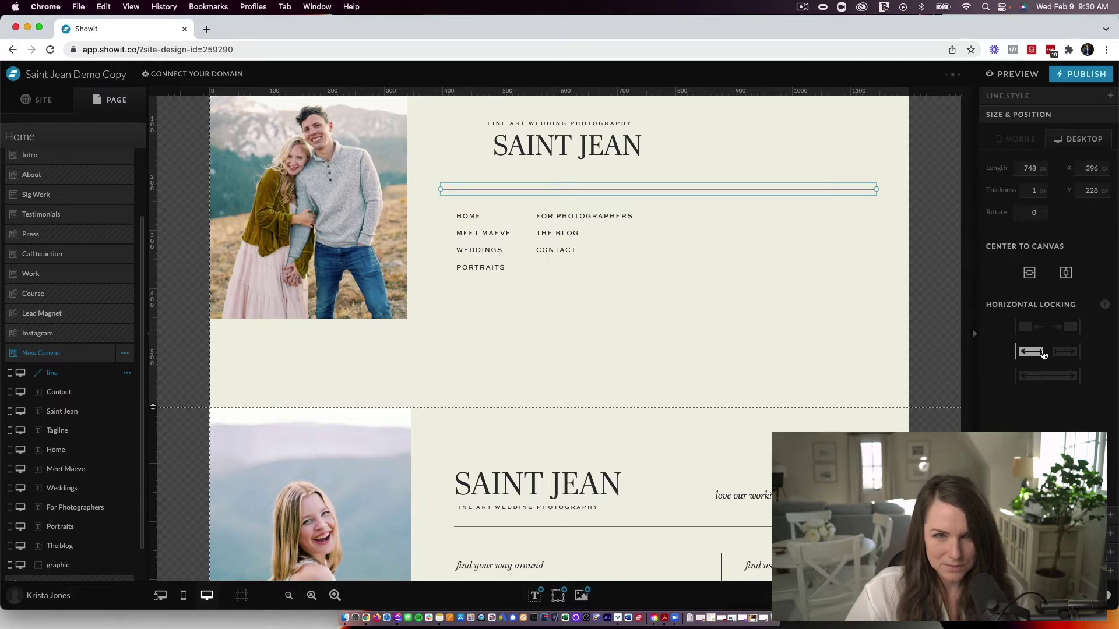
Step: Lock the Home, Meet Maeve, Weddings and Portraits links horizontally to the left side
{"action": "left_click", "coordinate": [479, 217]}
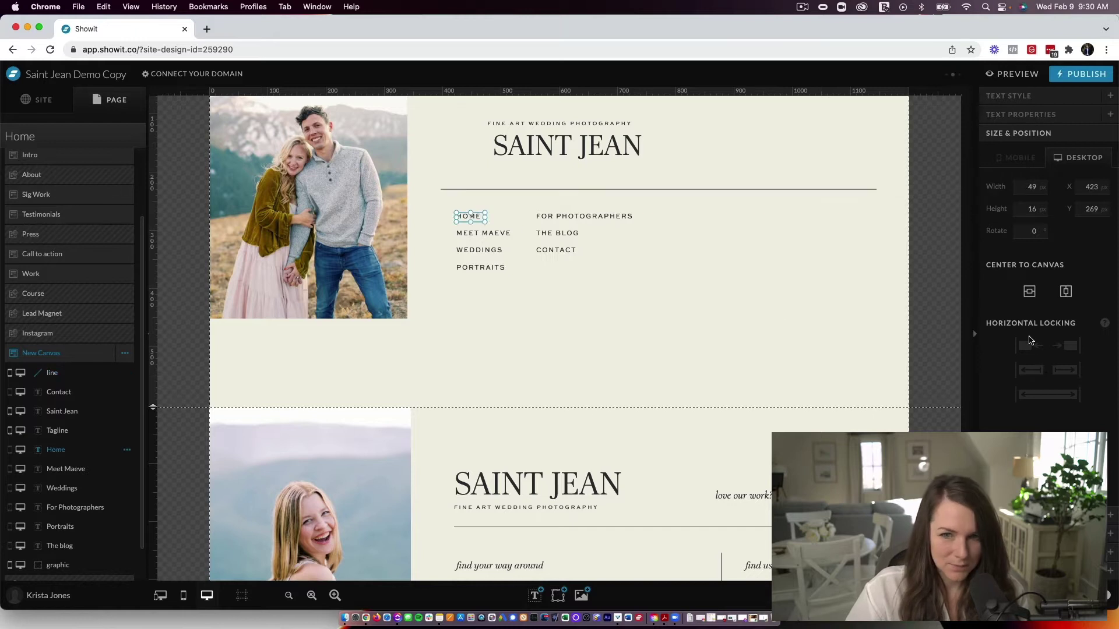
{"action": "left_click", "coordinate": [489, 232]}
{"action": "left_click", "coordinate": [1037, 345]}
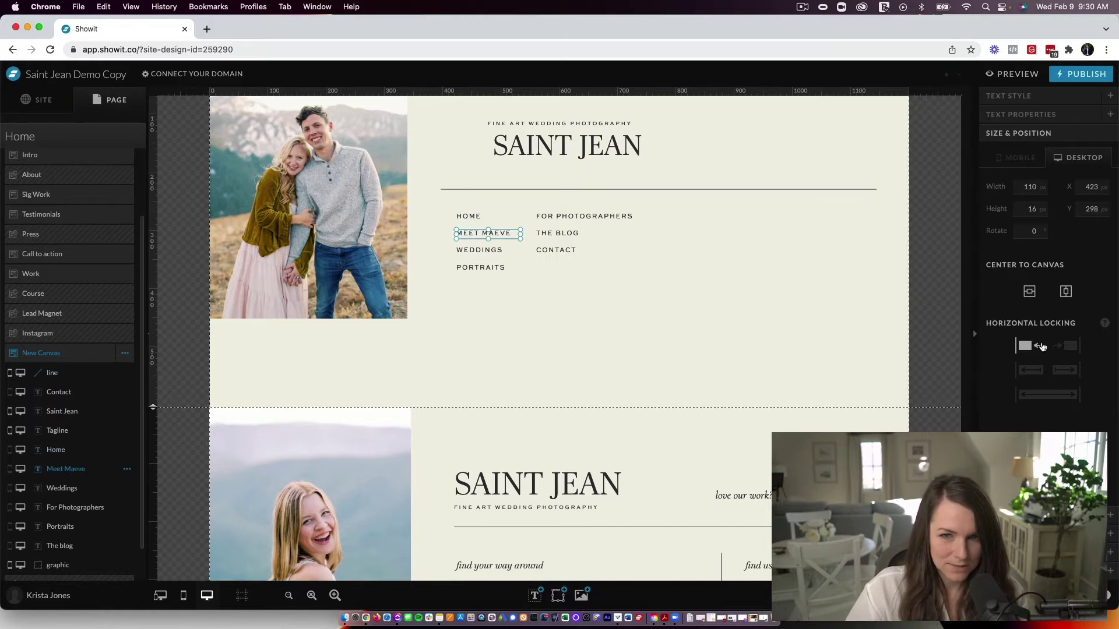
{"action": "left_click", "coordinate": [465, 250]}
{"action": "left_click", "coordinate": [1032, 343]}
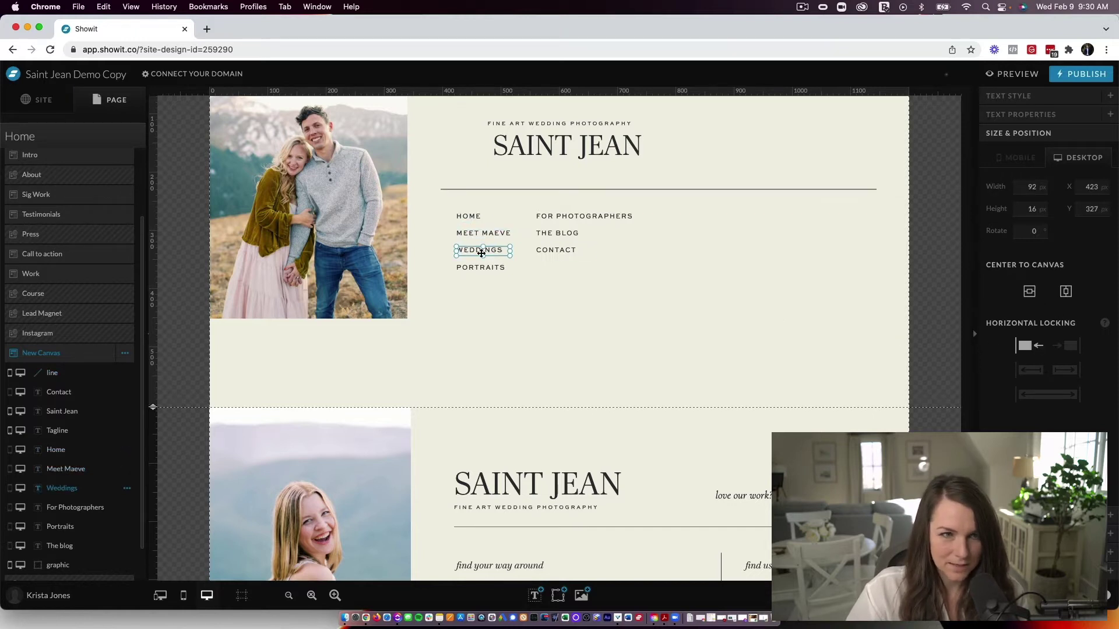
{"action": "key", "text": "Tab"}
{"action": "left_click", "coordinate": [1033, 345]}
Step: Lock the For Photographers, The Blog and Contact links horizontally to the left side
{"action": "key", "text": "Tab"}
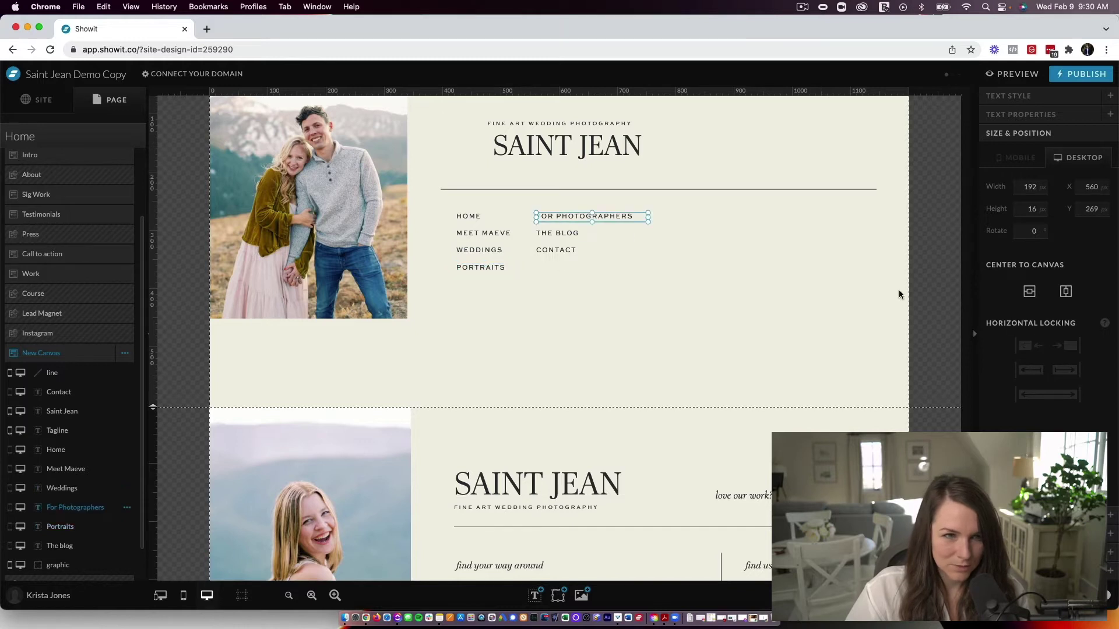
{"action": "left_click", "coordinate": [562, 238]}
{"action": "left_click", "coordinate": [1036, 344]}
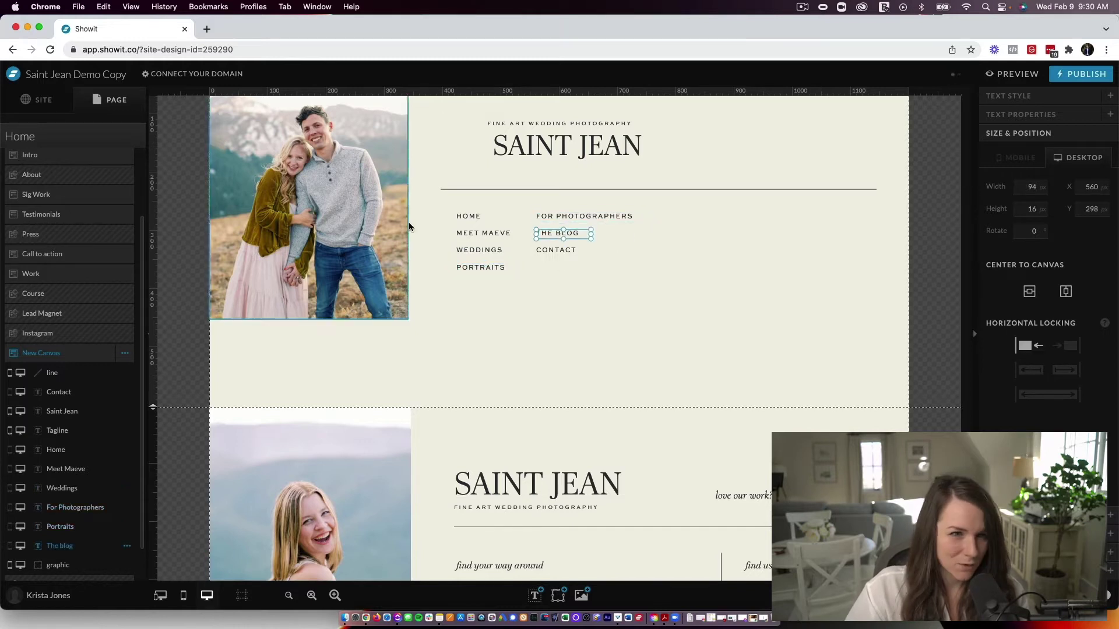
{"action": "left_click", "coordinate": [570, 248]}
{"action": "left_click", "coordinate": [1029, 291]}
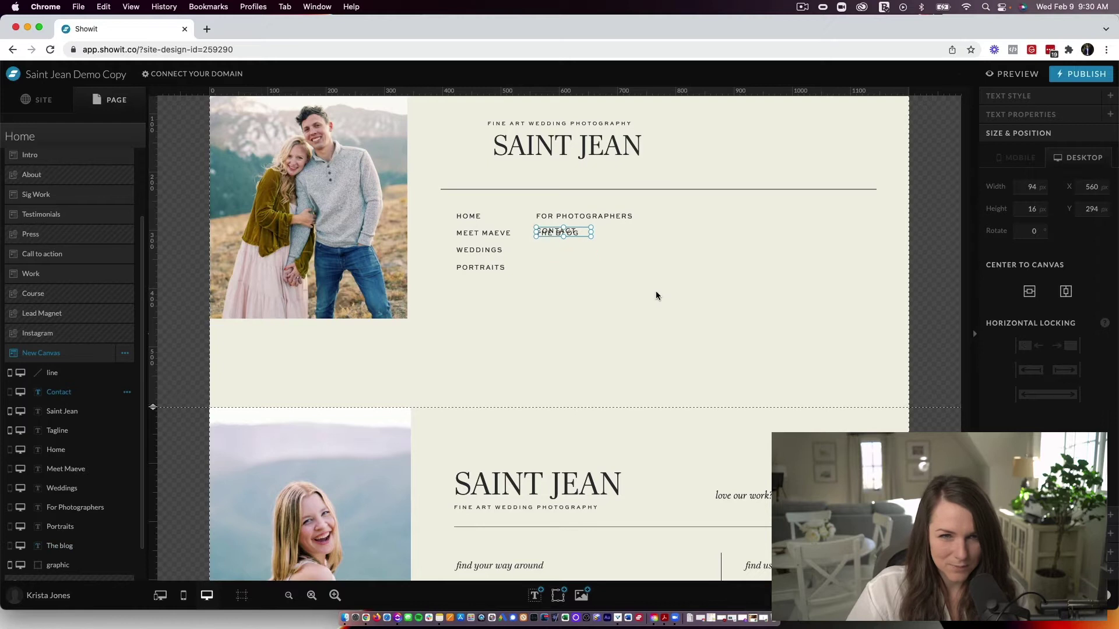
Step: Put Contact back beneath The Blog and move both link columns down and left to line up with the line's start
{"action": "key", "text": "shift+Down"}
{"action": "key", "text": "shift+Down"}
{"action": "key", "text": "shift+Down"}
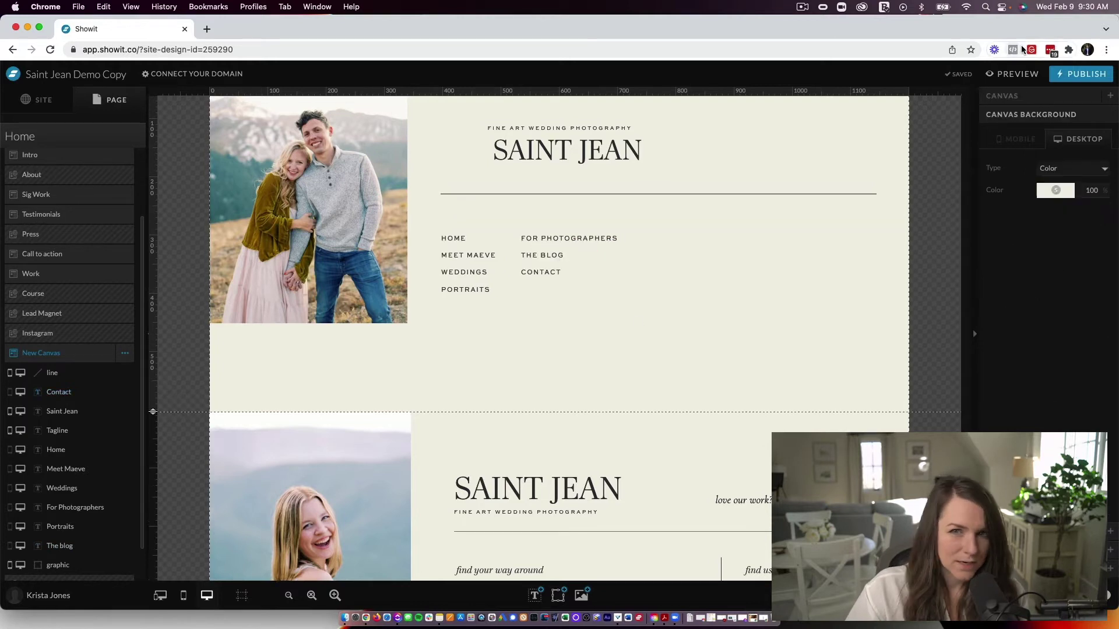
Step: Preview the site and check how the new canvas's photo, line and link columns lay out on desktop
{"action": "left_click", "coordinate": [1015, 72]}
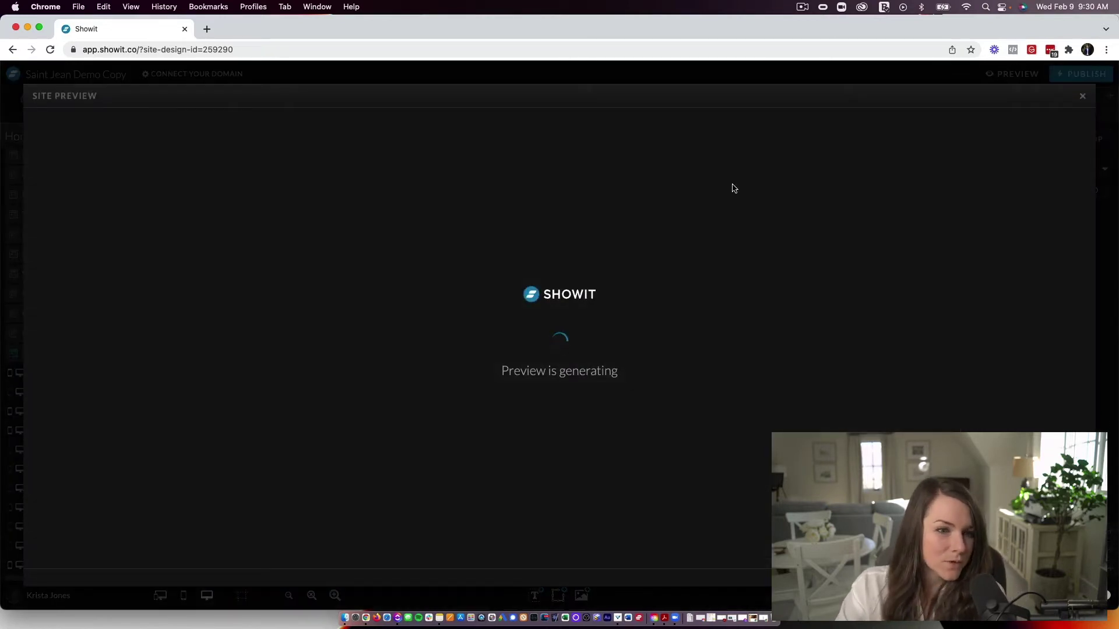
{"action": "scroll", "coordinate": [474, 278], "scroll_direction": "down", "scroll_amount": 3}
{"action": "scroll", "coordinate": [474, 278], "scroll_direction": "up", "scroll_amount": 2}
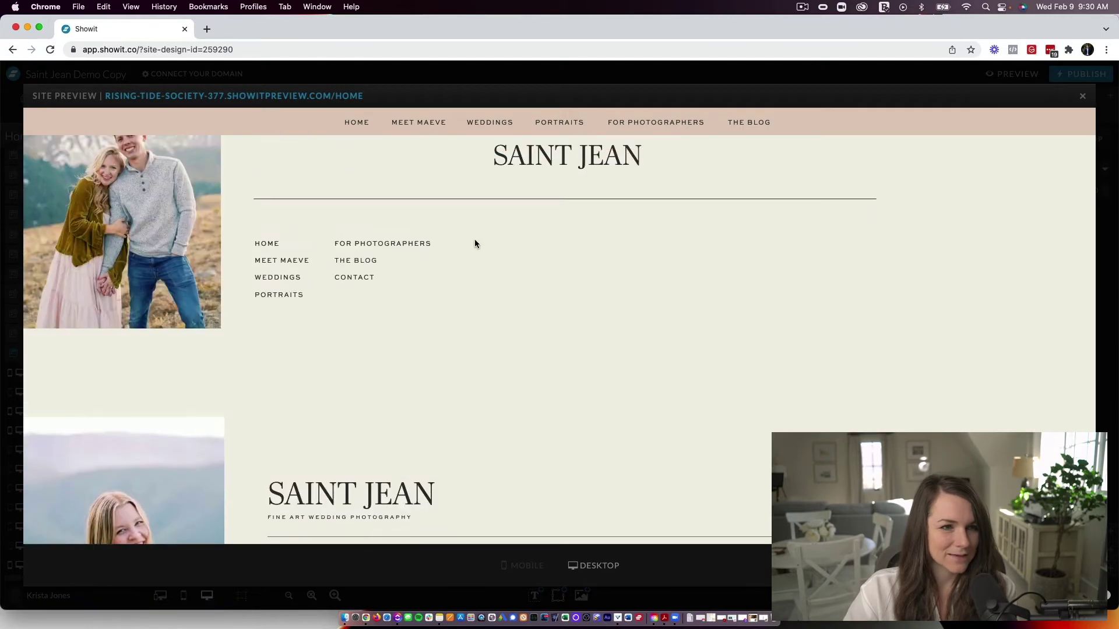
{"action": "scroll", "coordinate": [474, 244], "scroll_direction": "down", "scroll_amount": 2}
{"action": "scroll", "coordinate": [635, 270], "scroll_direction": "up", "scroll_amount": 3}
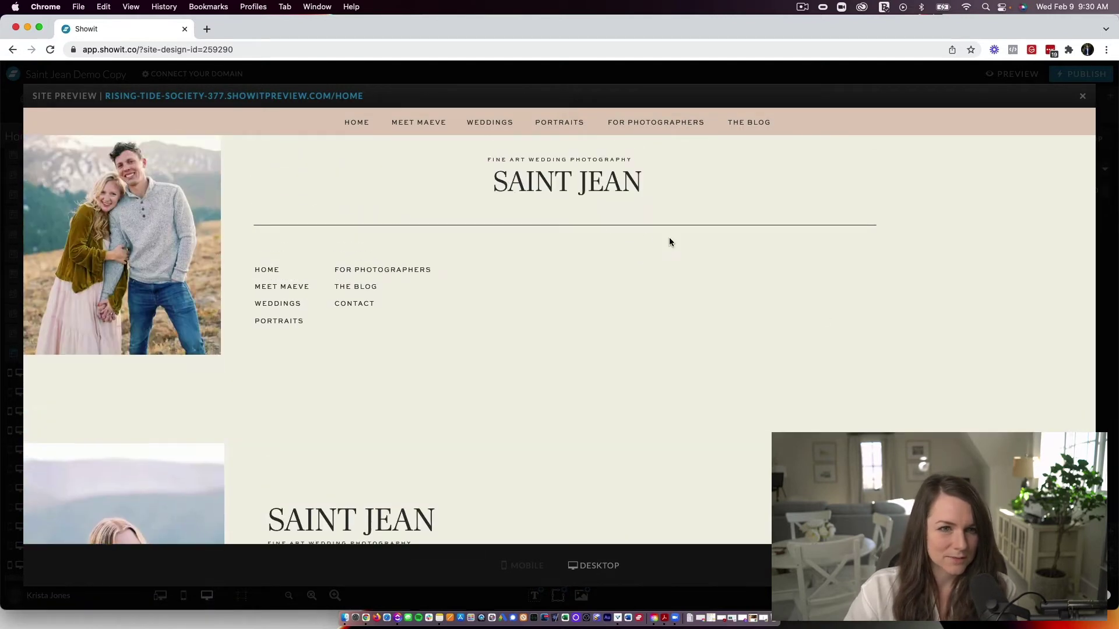
Step: Close the site preview and lock the divider line horizontally to both sides so it stretches across the canvas
{"action": "scroll", "coordinate": [662, 231], "scroll_direction": "up", "scroll_amount": 1}
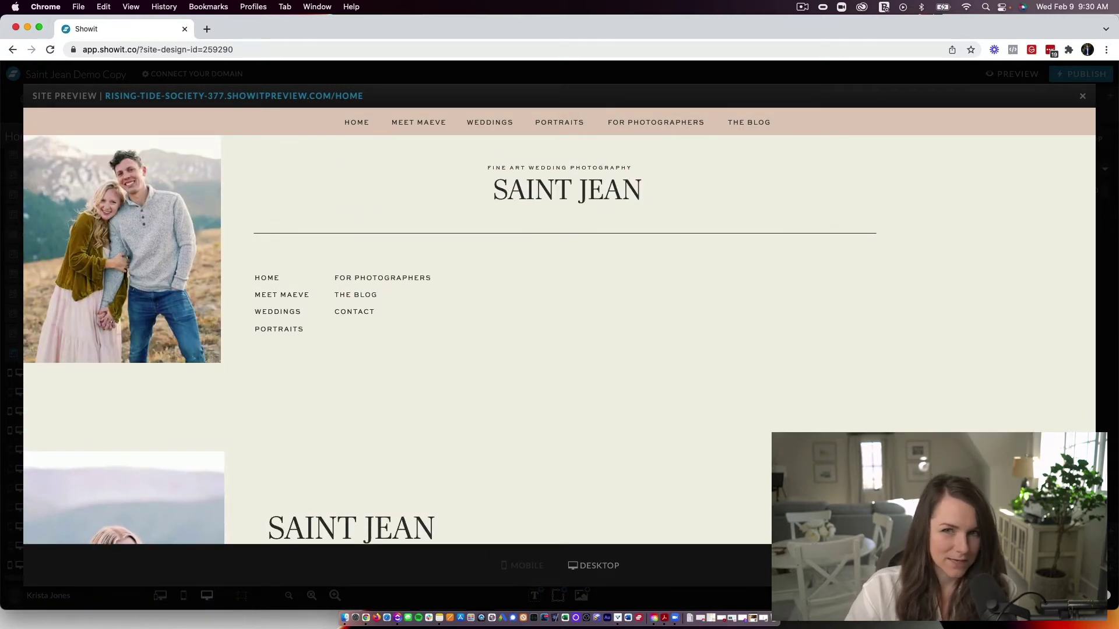
{"action": "left_click", "coordinate": [1081, 97]}
{"action": "scroll", "coordinate": [744, 333], "scroll_direction": "up", "scroll_amount": 1}
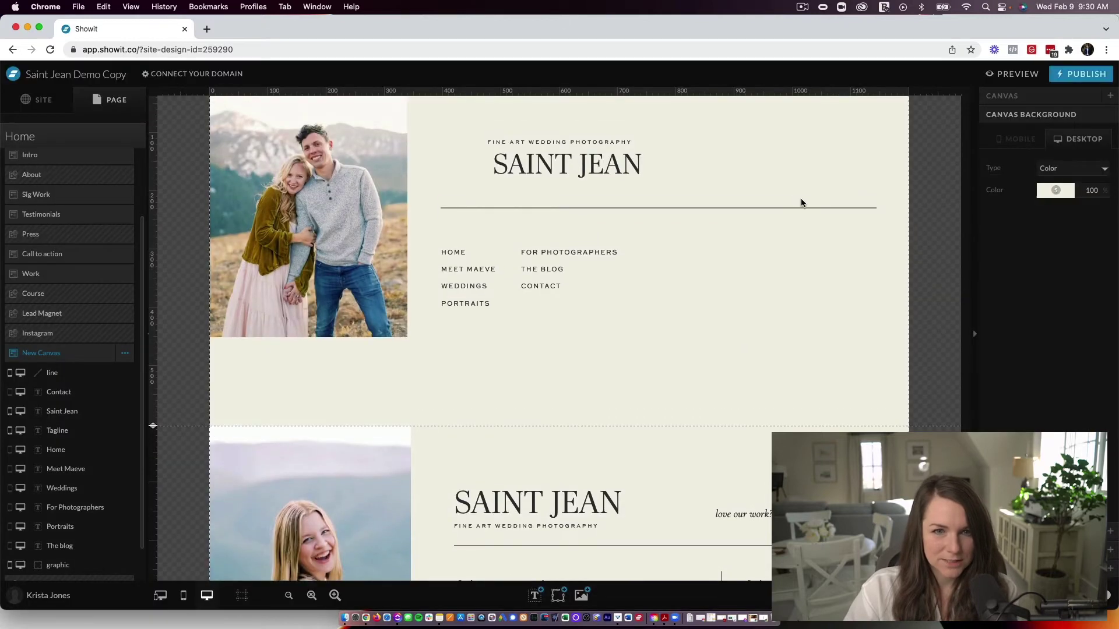
{"action": "left_click", "coordinate": [793, 207]}
{"action": "left_click", "coordinate": [1110, 496]}
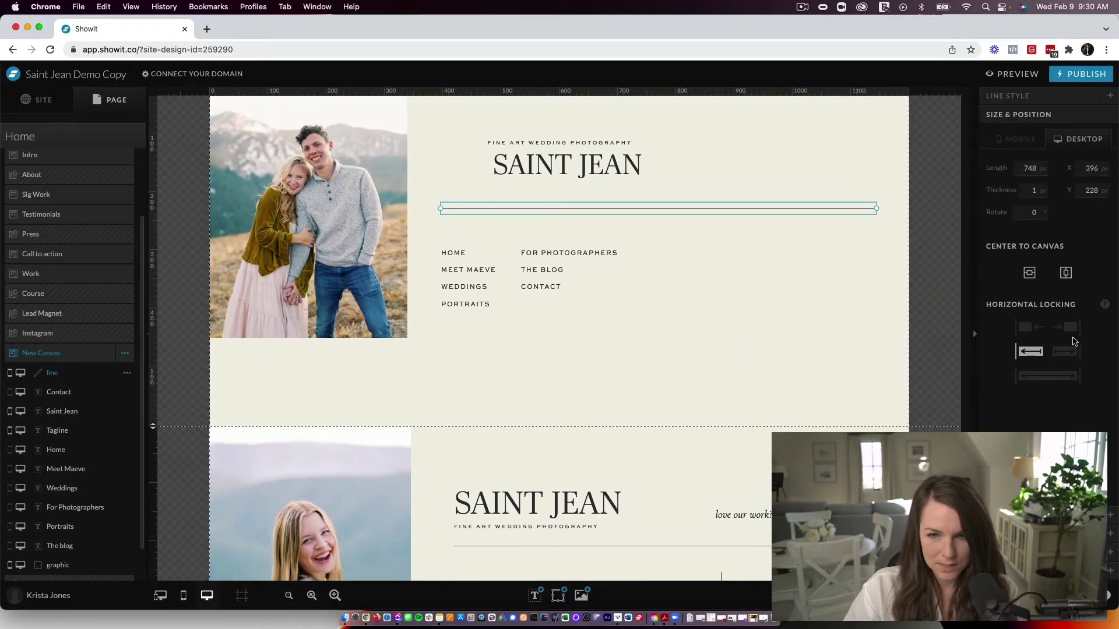
{"action": "left_click", "coordinate": [1069, 378]}
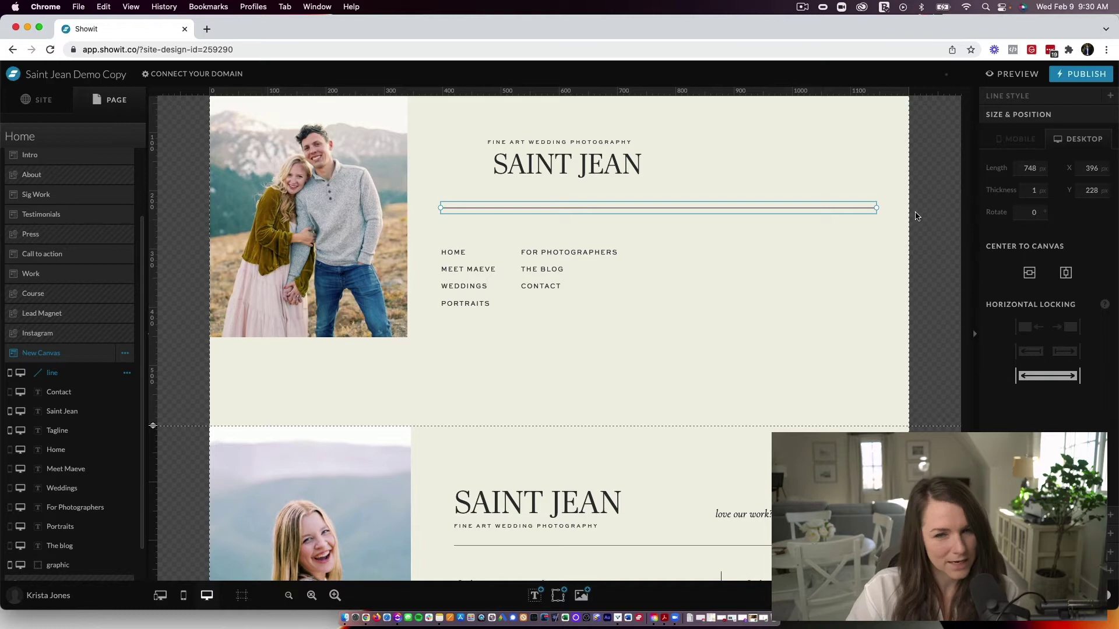
Step: Move the Saint Jean title left to the start of the divider line and left-align its text
{"action": "left_click", "coordinate": [598, 330]}
{"action": "scroll", "coordinate": [484, 258], "scroll_direction": "up", "scroll_amount": 1}
{"action": "left_click_drag", "start_coordinate": [536, 193], "coordinate": [513, 197]}
{"action": "left_click", "coordinate": [1023, 97]}
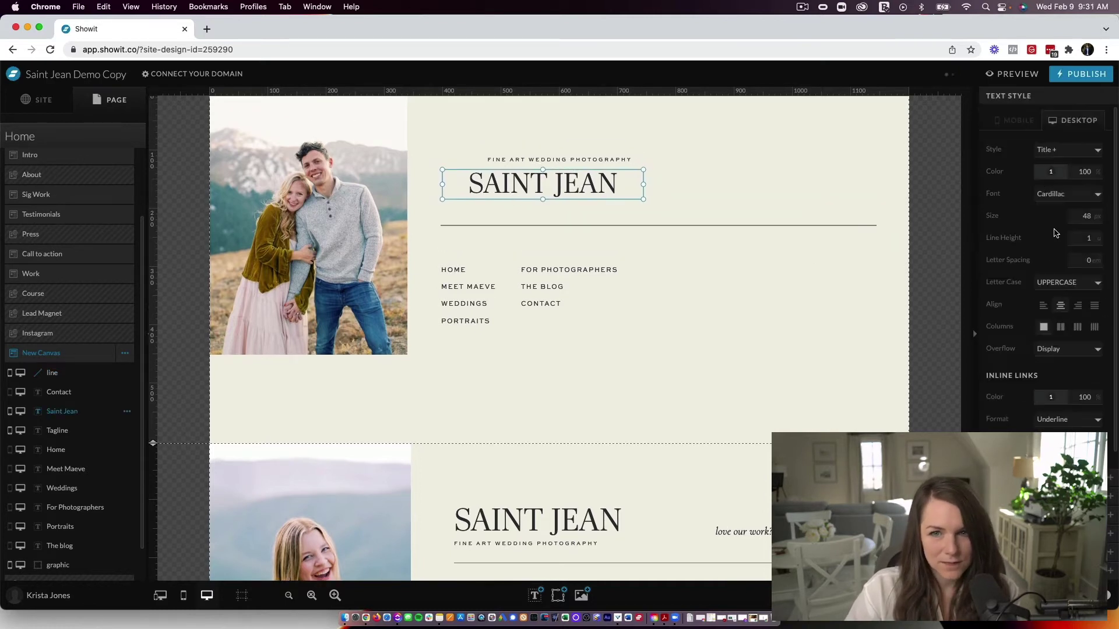
{"action": "left_click", "coordinate": [1043, 306]}
Step: Place the Fine Art Wedding Photography tagline directly beneath the Saint Jean title and left-align its text
{"action": "left_click_drag", "start_coordinate": [554, 158], "coordinate": [543, 213]}
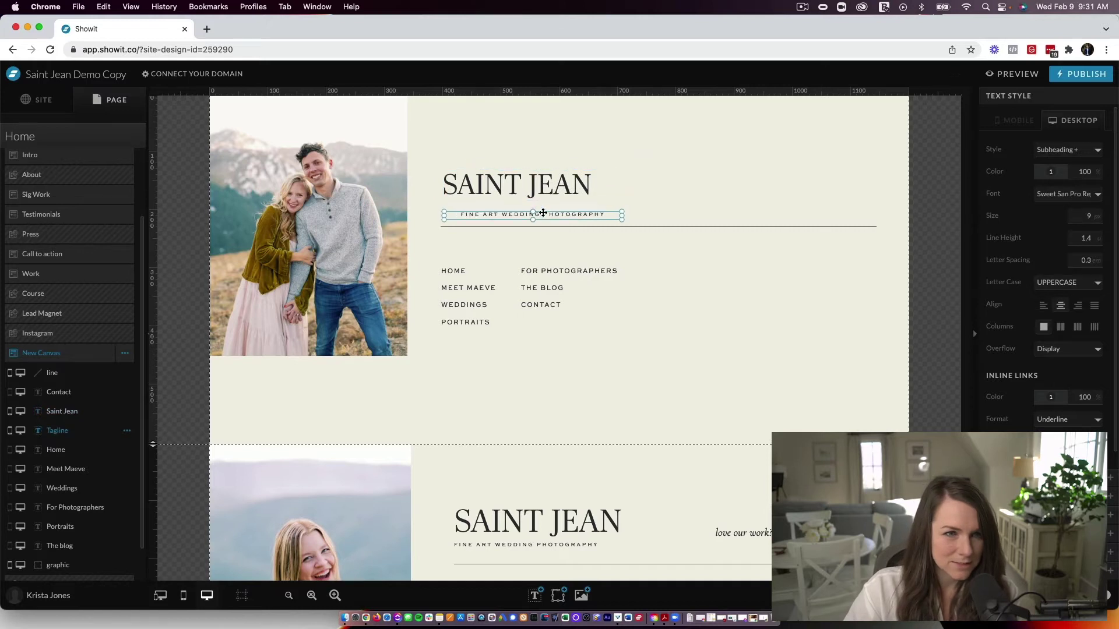
{"action": "left_click", "coordinate": [1042, 305]}
{"action": "left_click", "coordinate": [568, 117]}
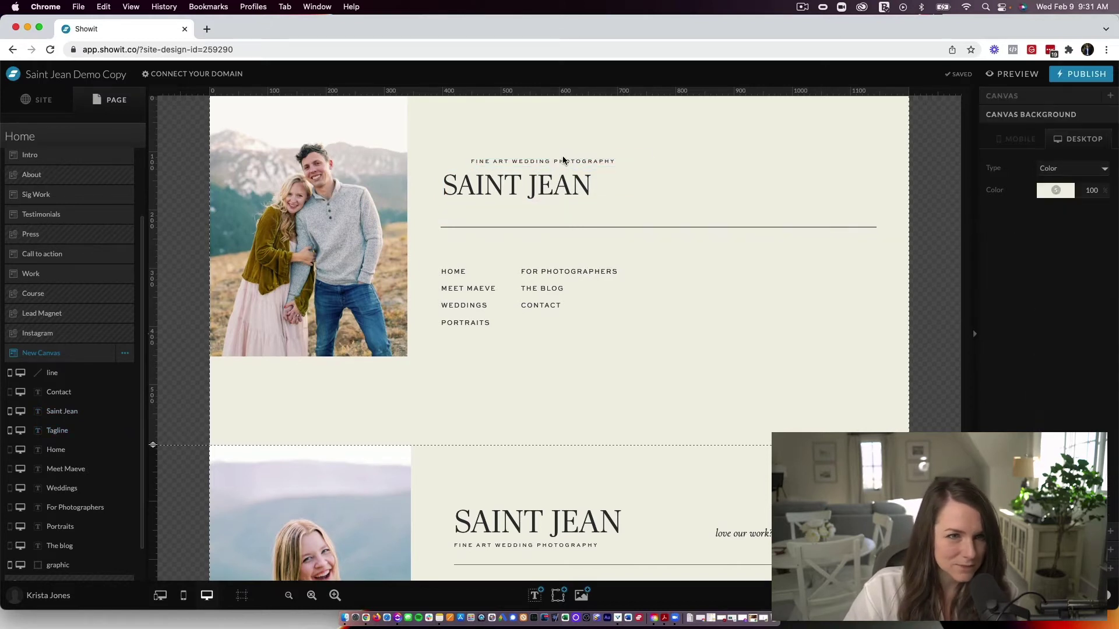
{"action": "left_click", "coordinate": [571, 158]}
Step: Align the left edges of the title, tagline and divider line, and move the title and tagline down closer to the line
{"action": "left_click_drag", "start_coordinate": [452, 143], "coordinate": [475, 238]}
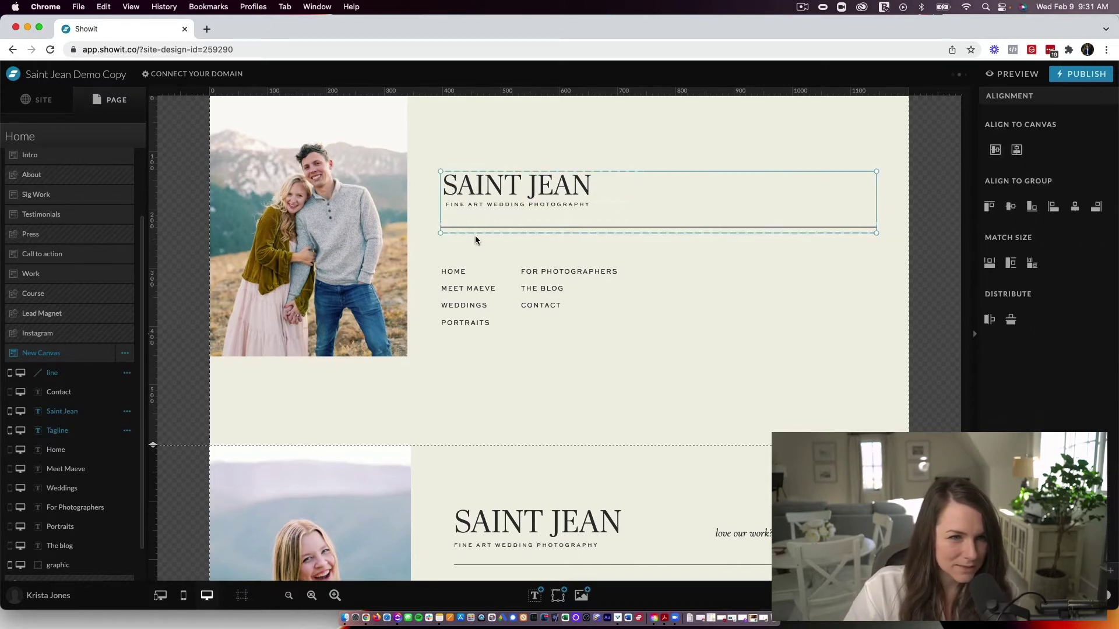
{"action": "left_click", "coordinate": [1053, 207]}
{"action": "left_click", "coordinate": [550, 177]}
{"action": "left_click_drag", "start_coordinate": [547, 191], "coordinate": [559, 212]}
{"action": "left_click_drag", "start_coordinate": [562, 189], "coordinate": [563, 196]}
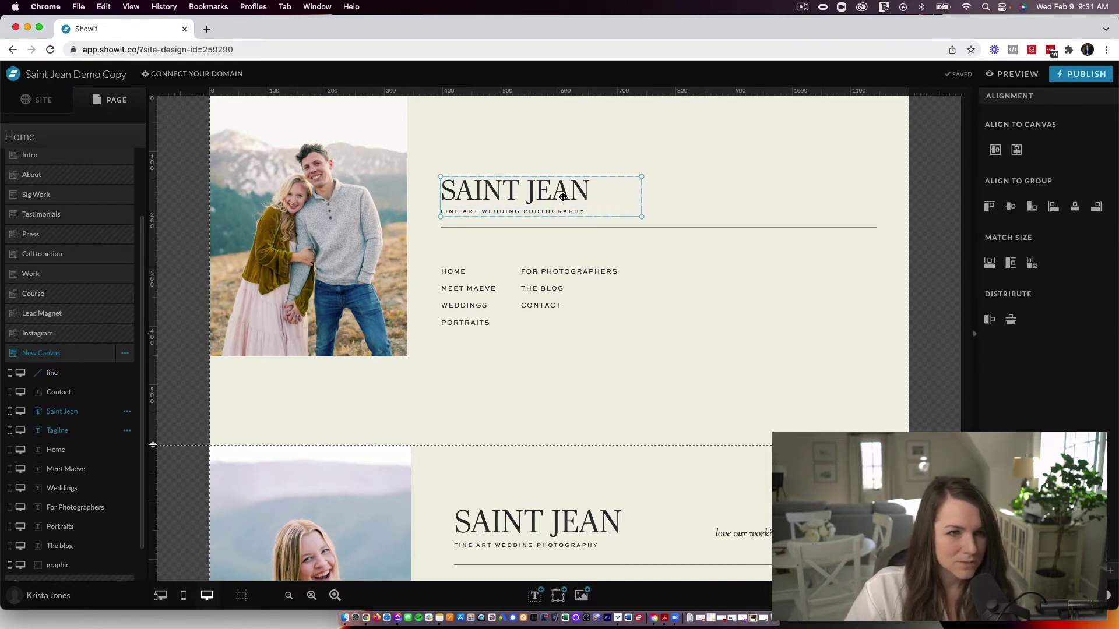
{"action": "left_click", "coordinate": [726, 200]}
Step: Copy the "love our work?" text and Inquire Now button from the Logo site canvas into the new canvas
{"action": "scroll", "coordinate": [714, 302], "scroll_direction": "up", "scroll_amount": 20}
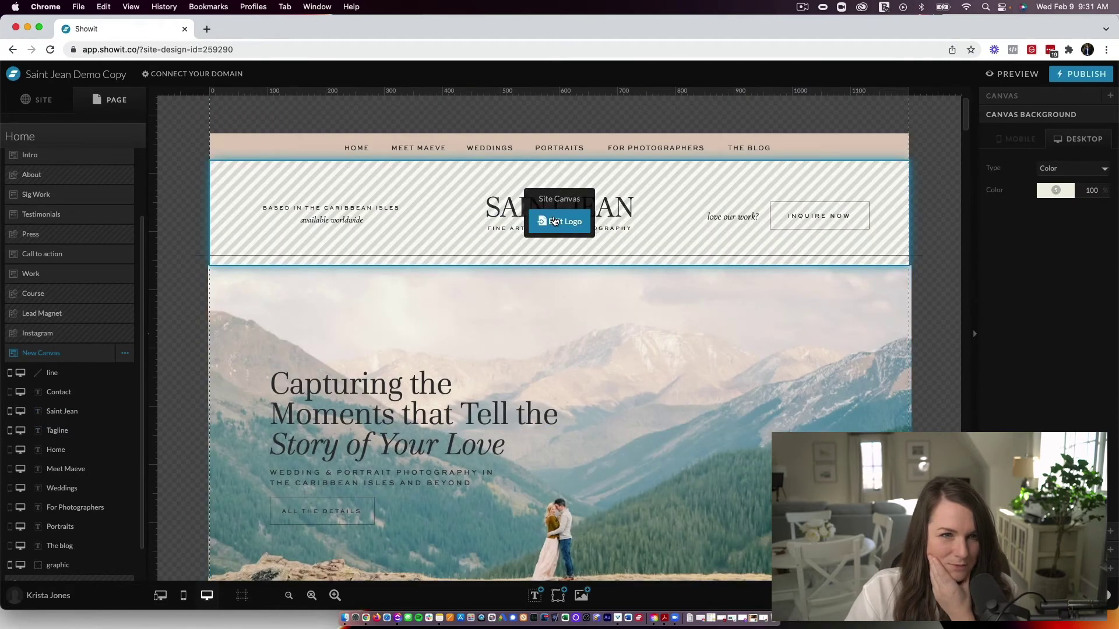
{"action": "left_click", "coordinate": [554, 221]}
{"action": "left_click_drag", "start_coordinate": [712, 168], "coordinate": [900, 218]}
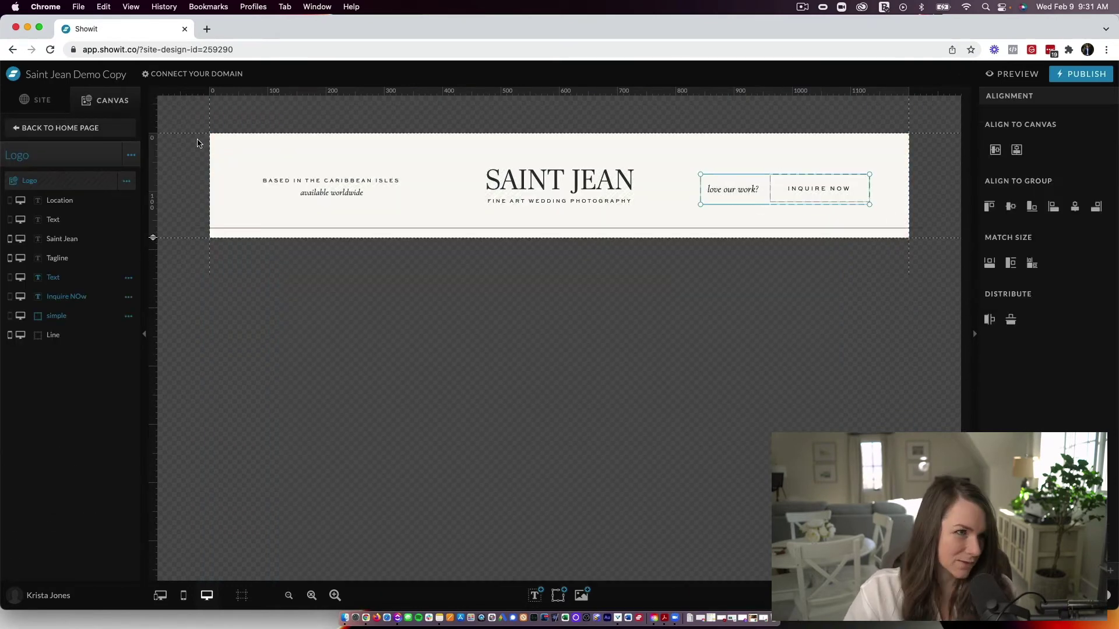
{"action": "left_click", "coordinate": [60, 128]}
{"action": "scroll", "coordinate": [655, 208], "scroll_direction": "down", "scroll_amount": 15}
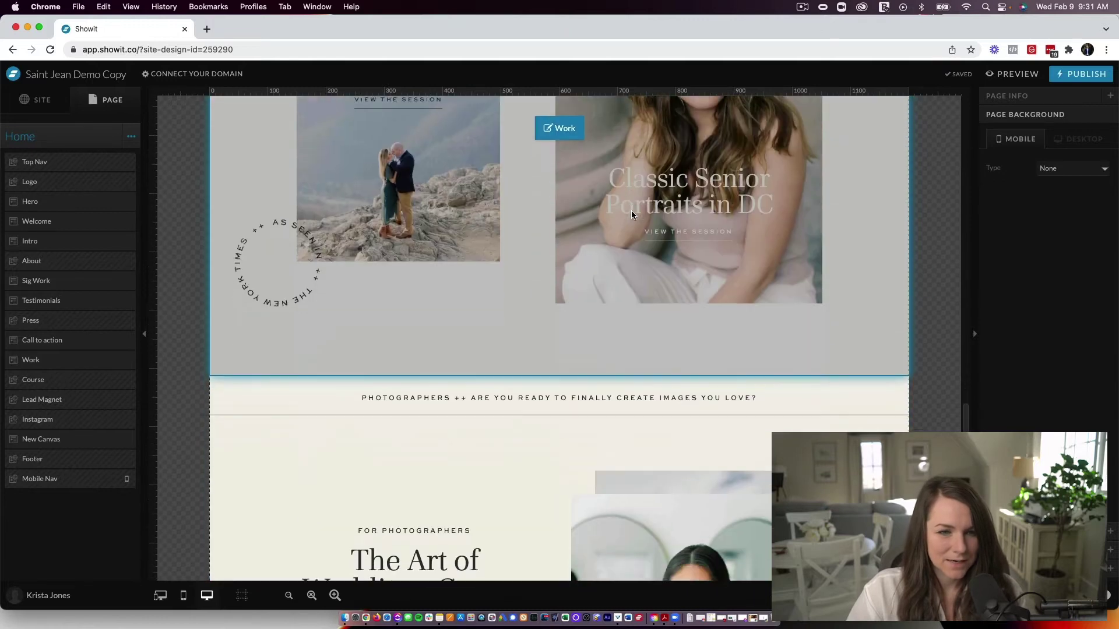
{"action": "scroll", "coordinate": [631, 211], "scroll_direction": "down", "scroll_amount": 15}
{"action": "key", "text": "super+v"}
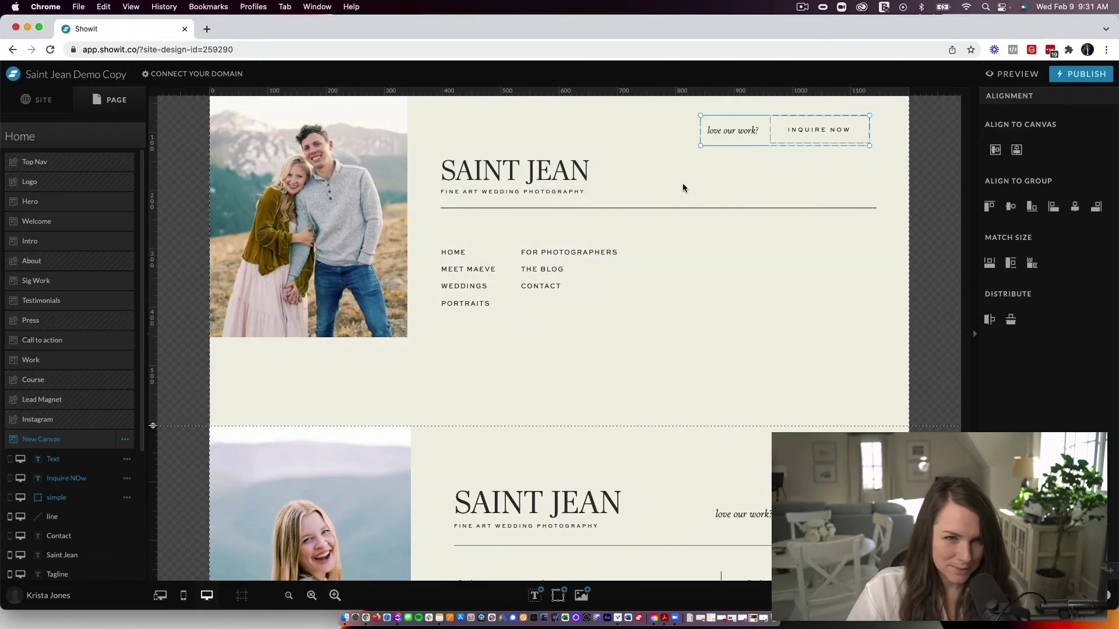
Step: Move the pasted text and Inquire Now button down to sit just above the divider line, flush with its right end
{"action": "left_click_drag", "start_coordinate": [673, 109], "coordinate": [855, 180]}
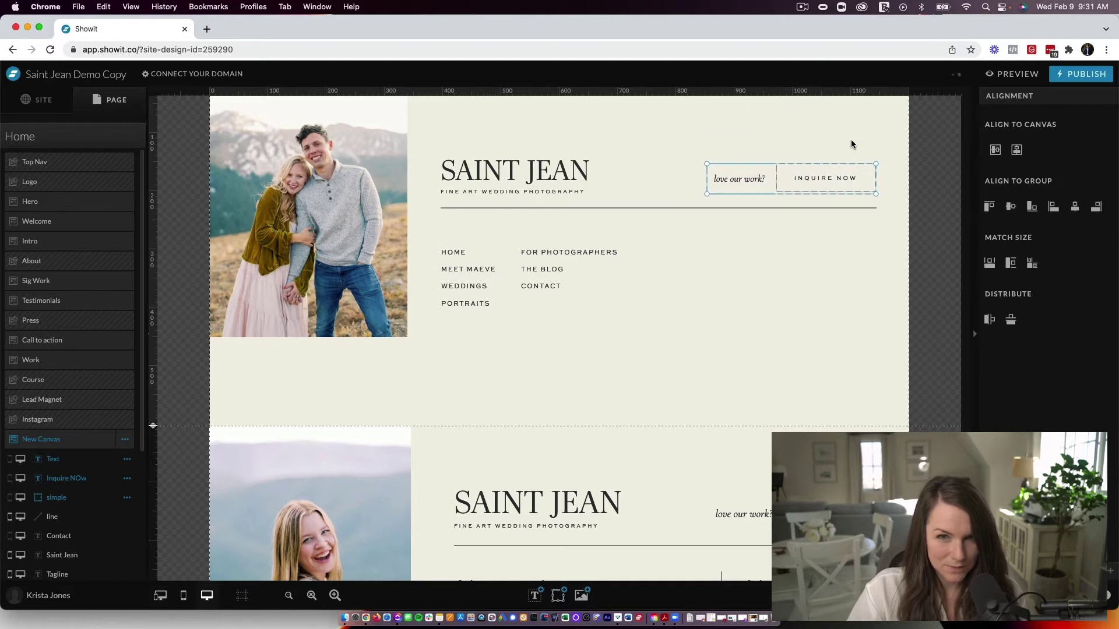
{"action": "key", "text": "super+z"}
{"action": "left_click_drag", "start_coordinate": [705, 107], "coordinate": [842, 138]}
{"action": "left_click_drag", "start_coordinate": [851, 133], "coordinate": [858, 174]}
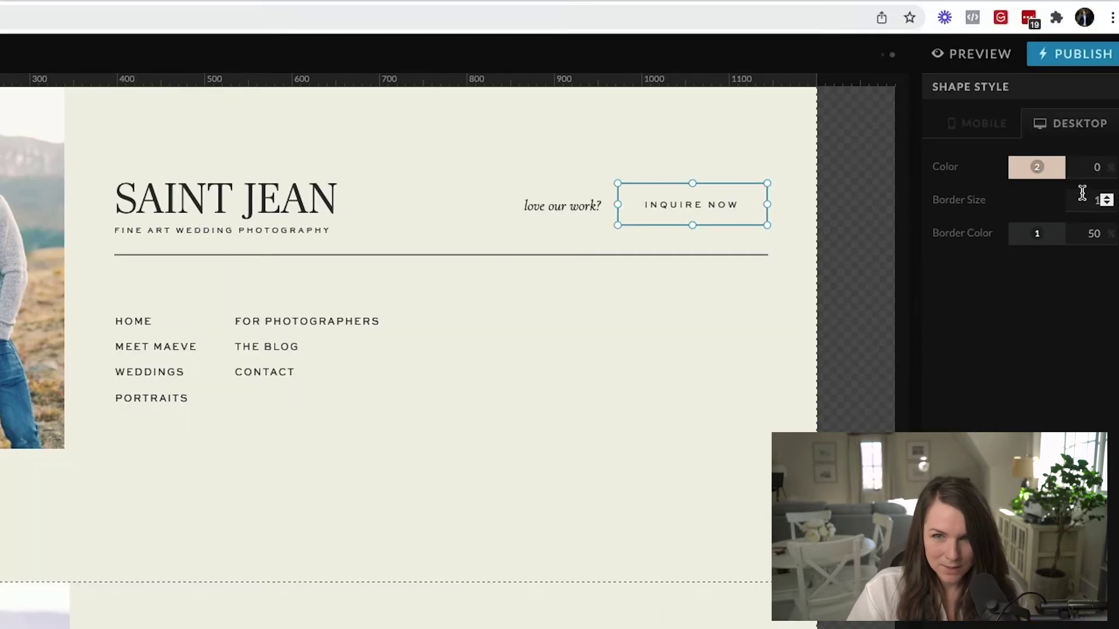
Step: Set the Inquire Now button's fill to color 3 at 100% opacity and its border size to 0 px
{"action": "left_click", "coordinate": [1089, 166]}
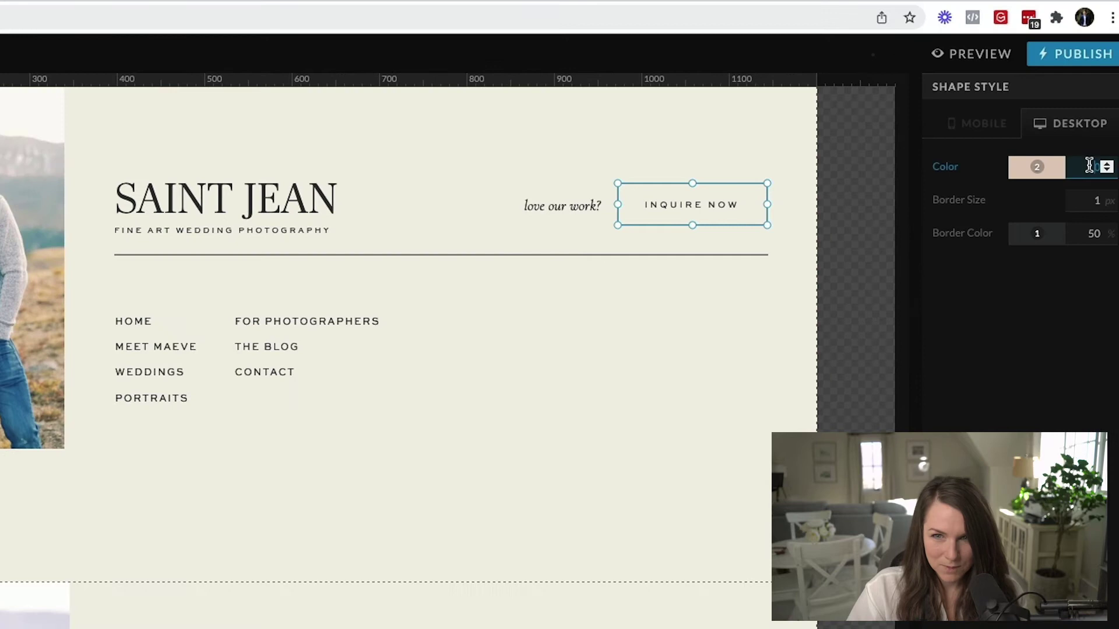
{"action": "type", "text": "100"}
{"action": "double_click", "coordinate": [1097, 199]}
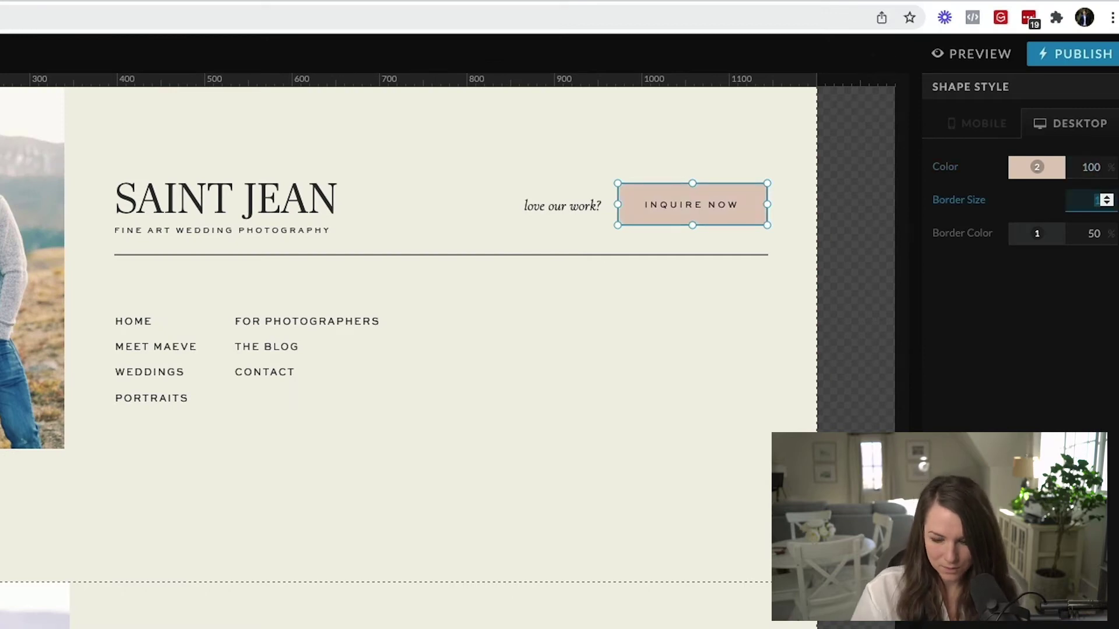
{"action": "type", "text": "0"}
{"action": "left_click", "coordinate": [1028, 168]}
{"action": "left_click", "coordinate": [1020, 212]}
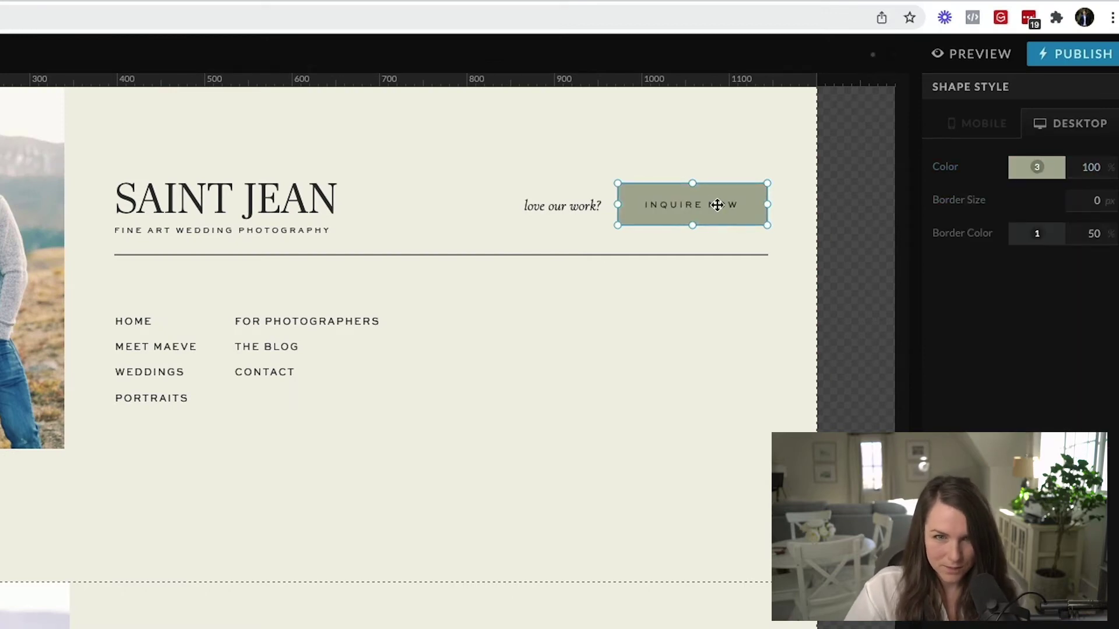
Step: Change the Inquire Now label's text color to color 8
{"action": "left_click", "coordinate": [716, 203]}
{"action": "left_click", "coordinate": [1029, 200]}
{"action": "left_click", "coordinate": [1110, 245]}
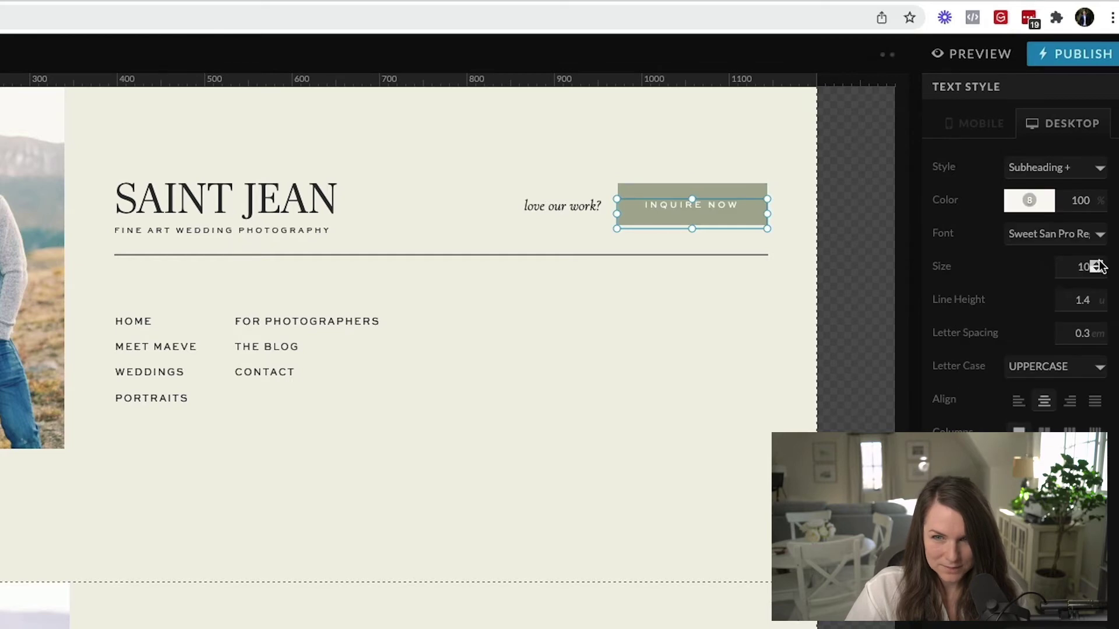
Step: Duplicate the "love our work?" text, place the copy above the Home link and left-align it
{"action": "left_click", "coordinate": [562, 205]}
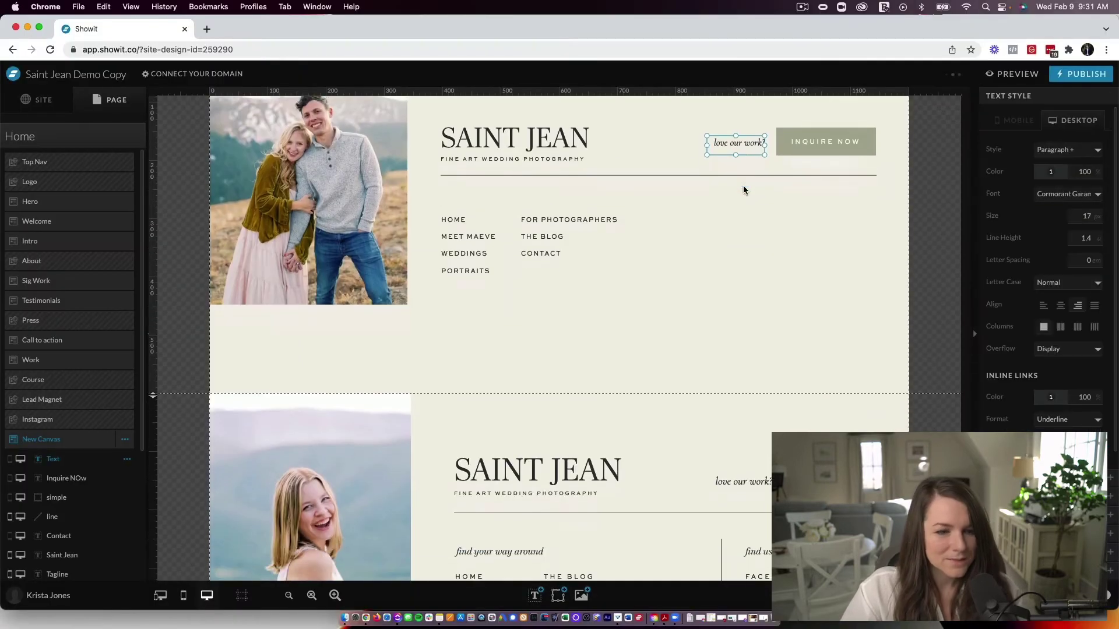
{"action": "scroll", "coordinate": [543, 483], "scroll_direction": "down", "scroll_amount": 1}
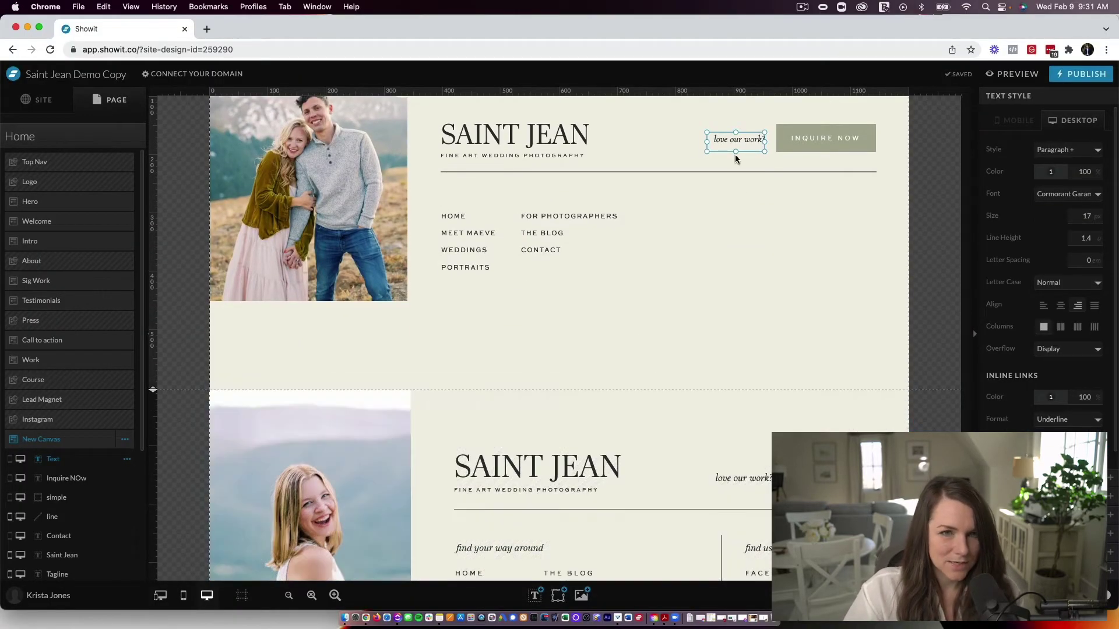
{"action": "left_click", "coordinate": [725, 190]}
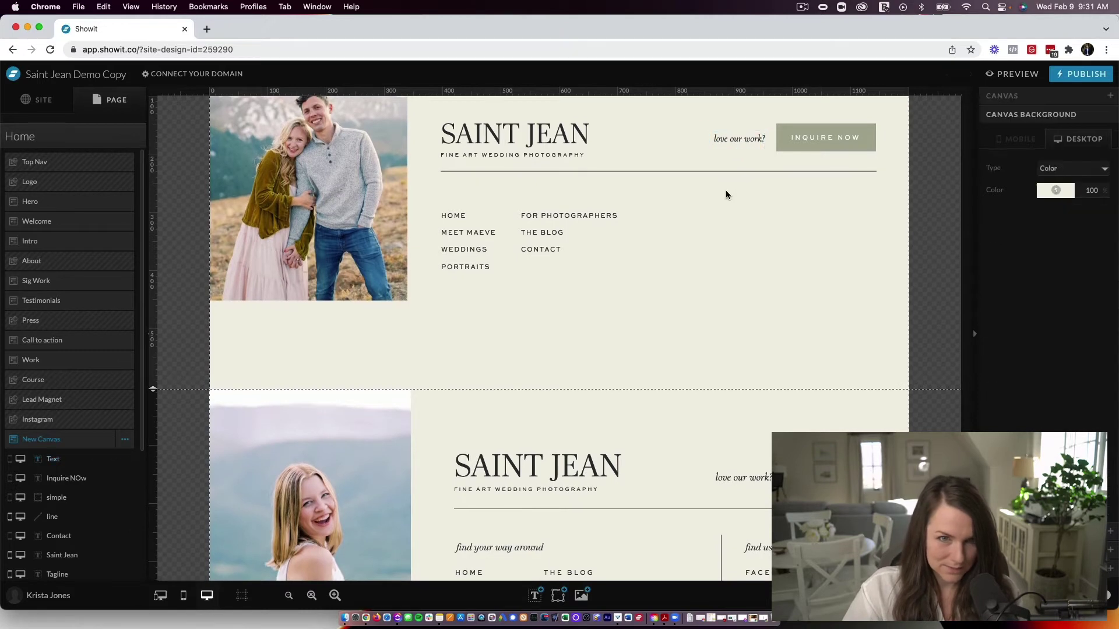
{"action": "scroll", "coordinate": [726, 190], "scroll_direction": "down", "scroll_amount": 1}
{"action": "key", "text": "super+v"}
{"action": "left_click_drag", "start_coordinate": [743, 136], "coordinate": [477, 185]}
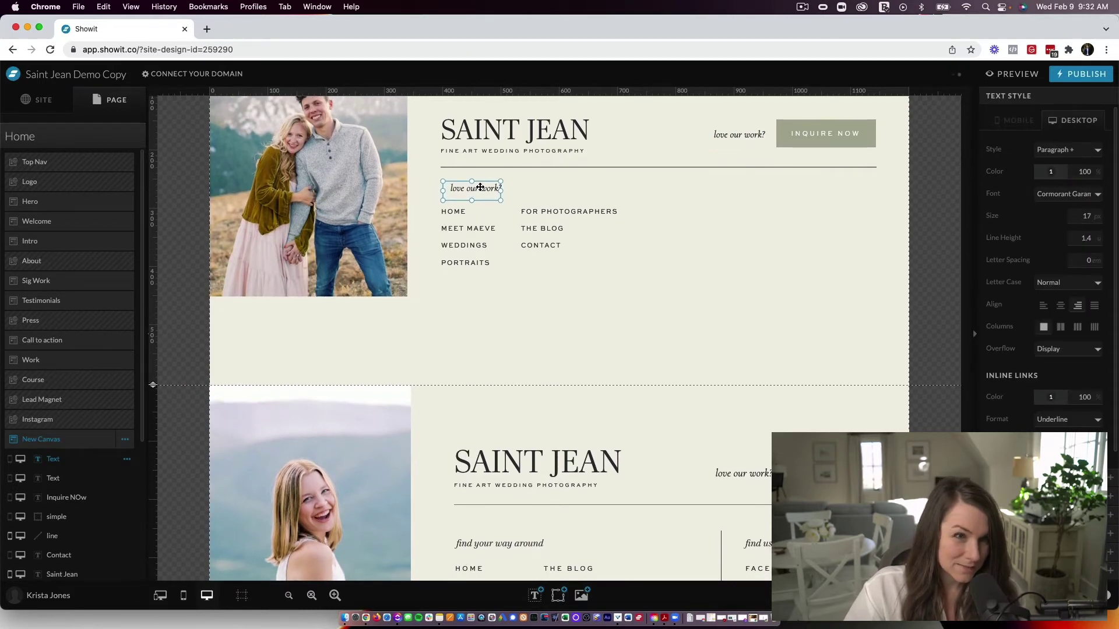
{"action": "left_click", "coordinate": [1043, 305]}
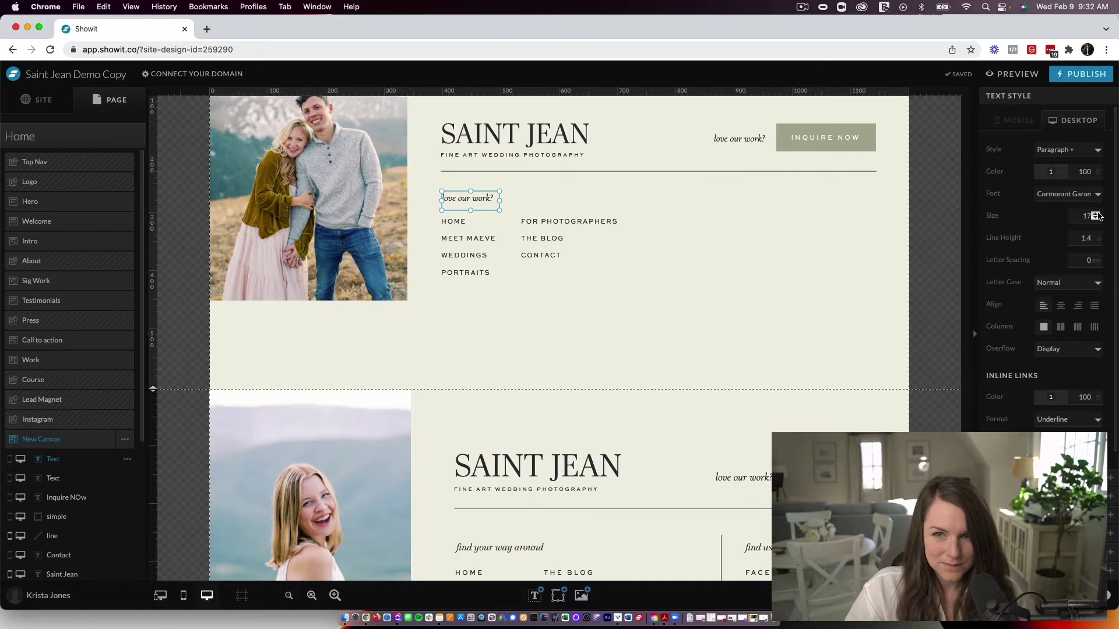
Step: Set the copied text's size to 19 px and reword it as "find your way around"
{"action": "key", "text": "Return"}
{"action": "double_click", "coordinate": [474, 201]}
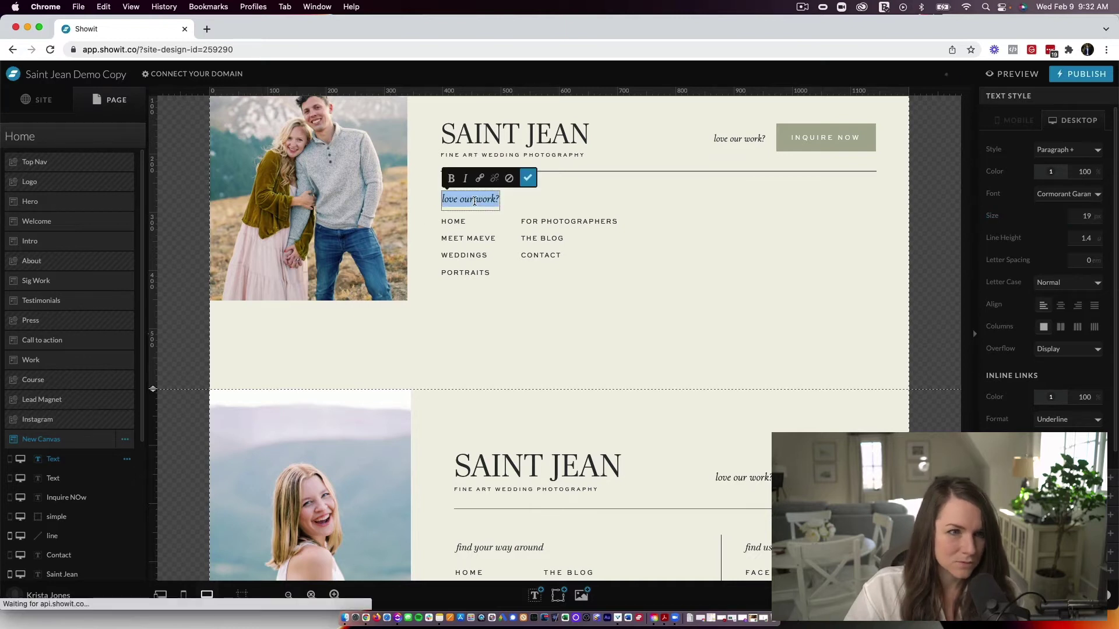
{"action": "type", "text": "find"}
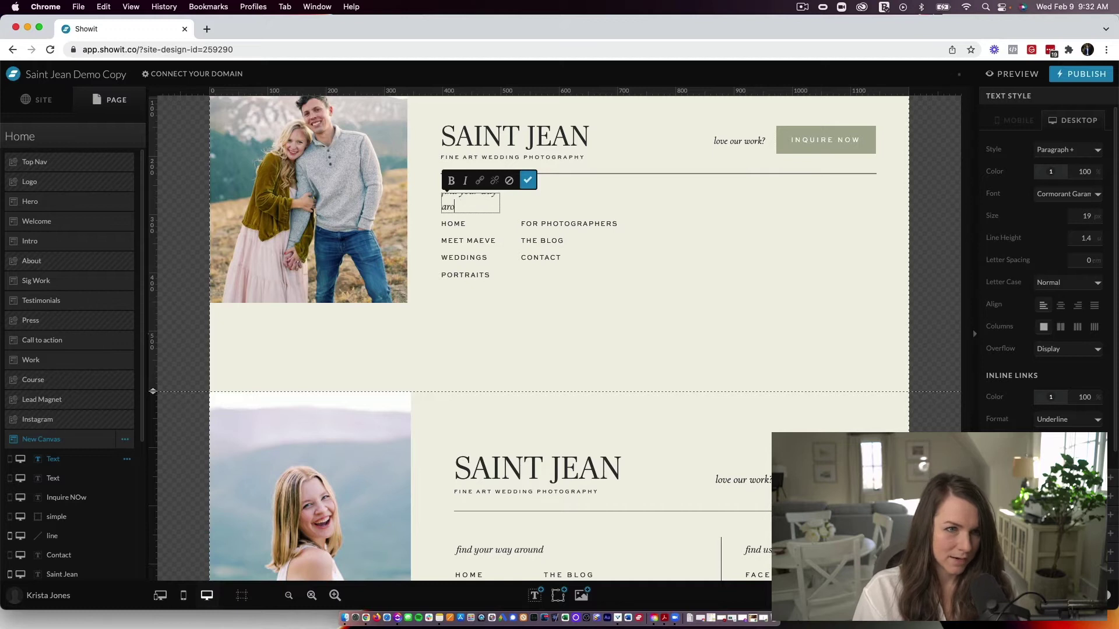
{"action": "left_click", "coordinate": [354, 331]}
{"action": "scroll", "coordinate": [355, 331], "scroll_direction": "down", "scroll_amount": 1}
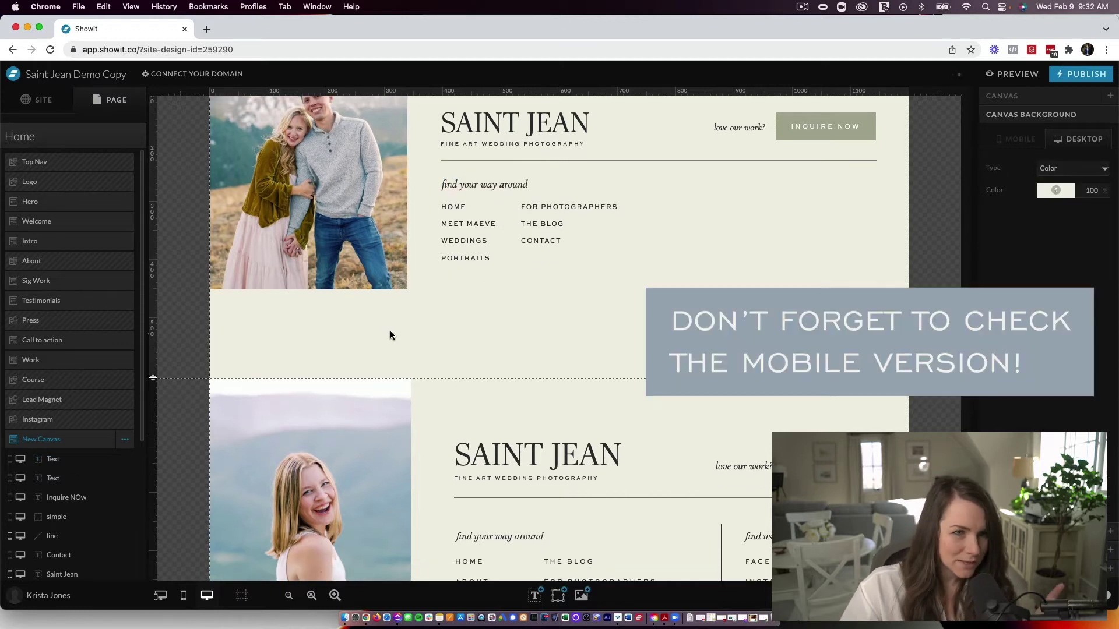
Step: Show the mobile and desktop layouts side by side and extend the new canvas's height on mobile
{"action": "left_click", "coordinate": [160, 595]}
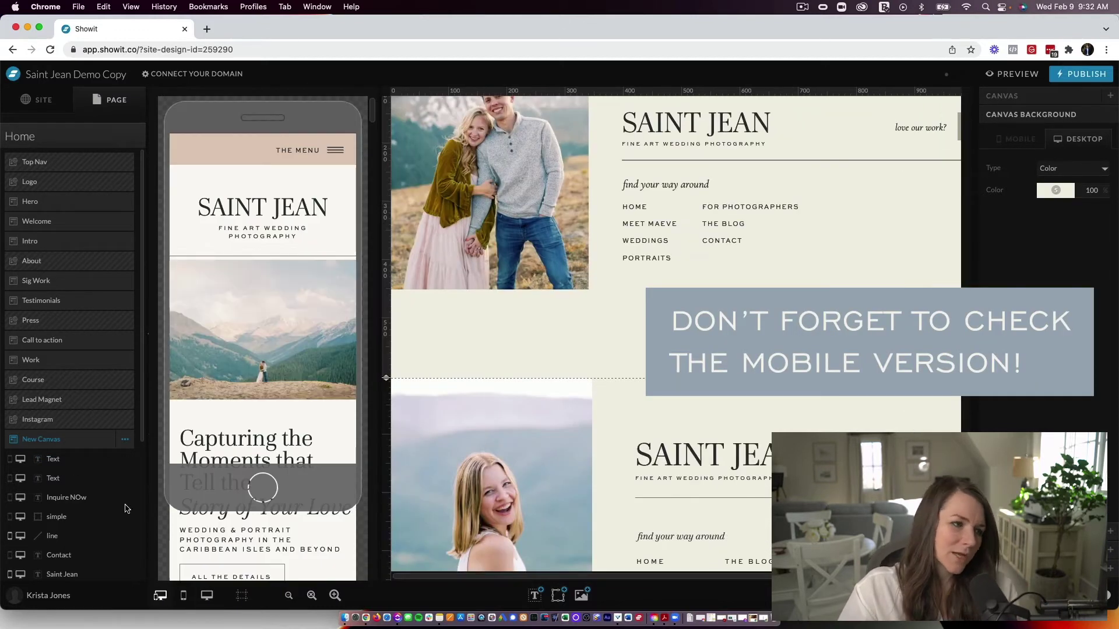
{"action": "left_click", "coordinate": [95, 444]}
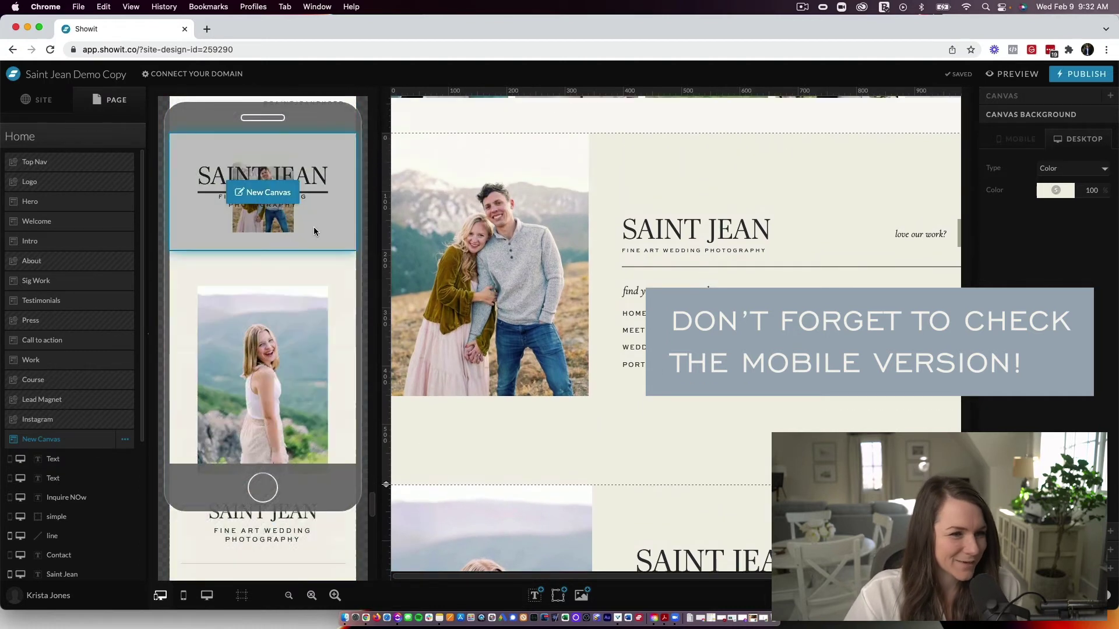
{"action": "left_click", "coordinate": [312, 238]}
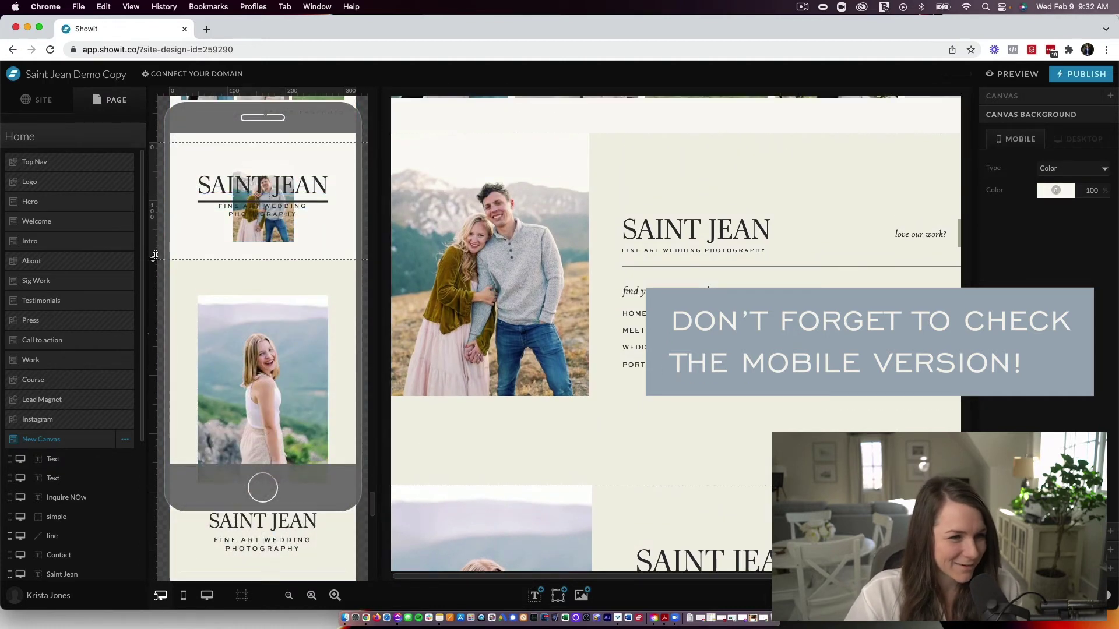
{"action": "left_click_drag", "start_coordinate": [155, 255], "coordinate": [314, 365]}
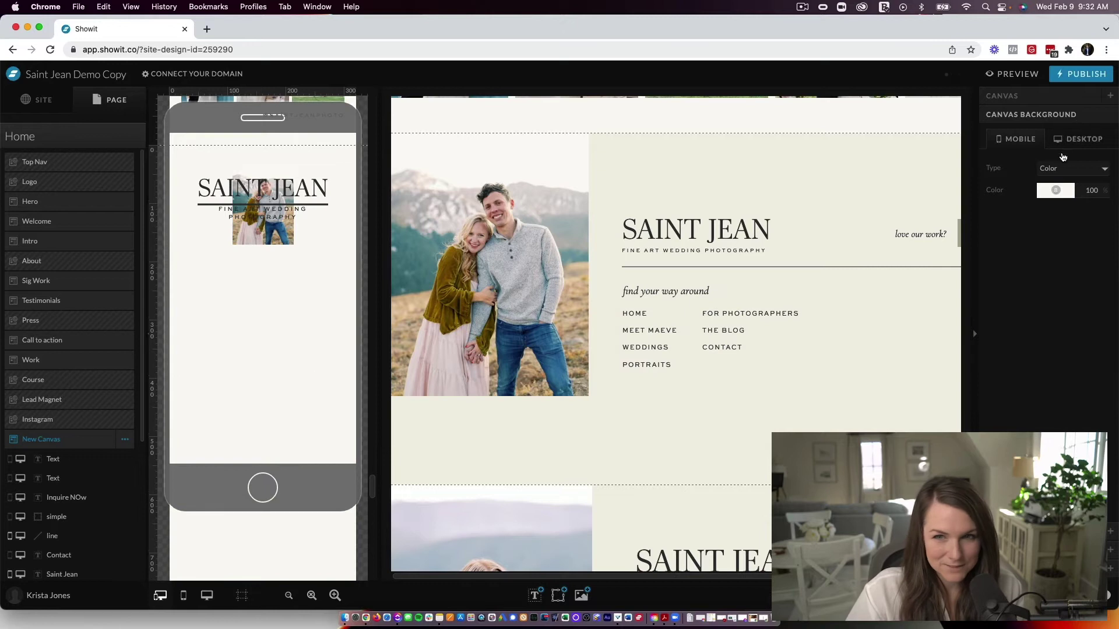
Step: Set the new canvas's mobile background to the same pale green color as the desktop version
{"action": "left_click", "coordinate": [1055, 191]}
{"action": "left_click", "coordinate": [1075, 221]}
{"action": "left_click", "coordinate": [197, 283]}
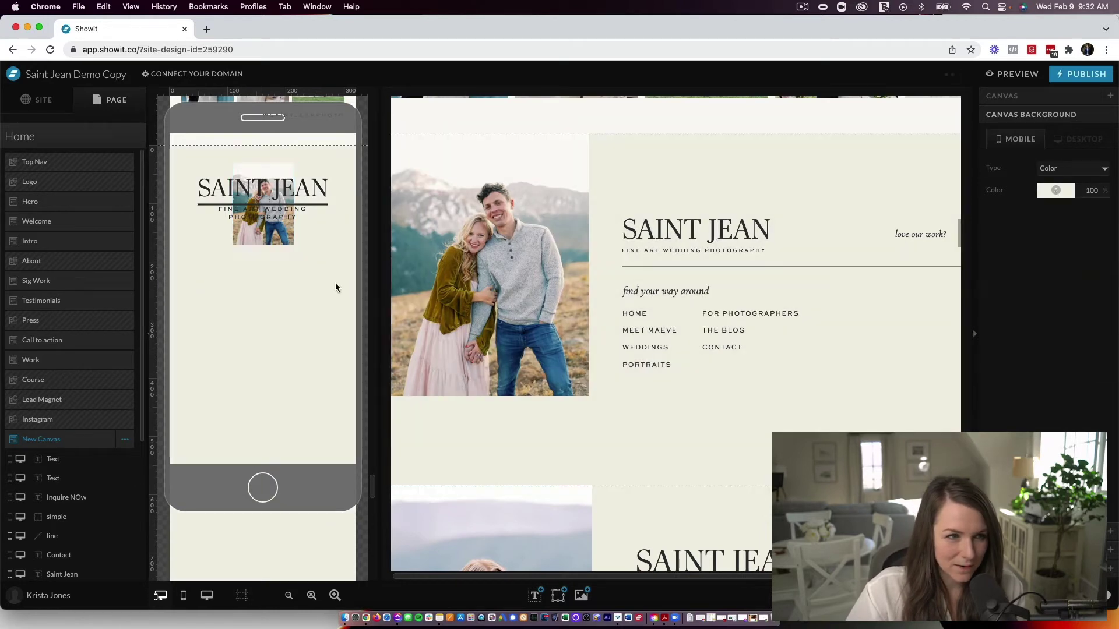
Step: Hide the couple photo of the new canvas in the mobile layout
{"action": "scroll", "coordinate": [335, 287], "scroll_direction": "down", "scroll_amount": 2}
{"action": "left_click", "coordinate": [263, 171]}
{"action": "scroll", "coordinate": [88, 434], "scroll_direction": "down", "scroll_amount": 3}
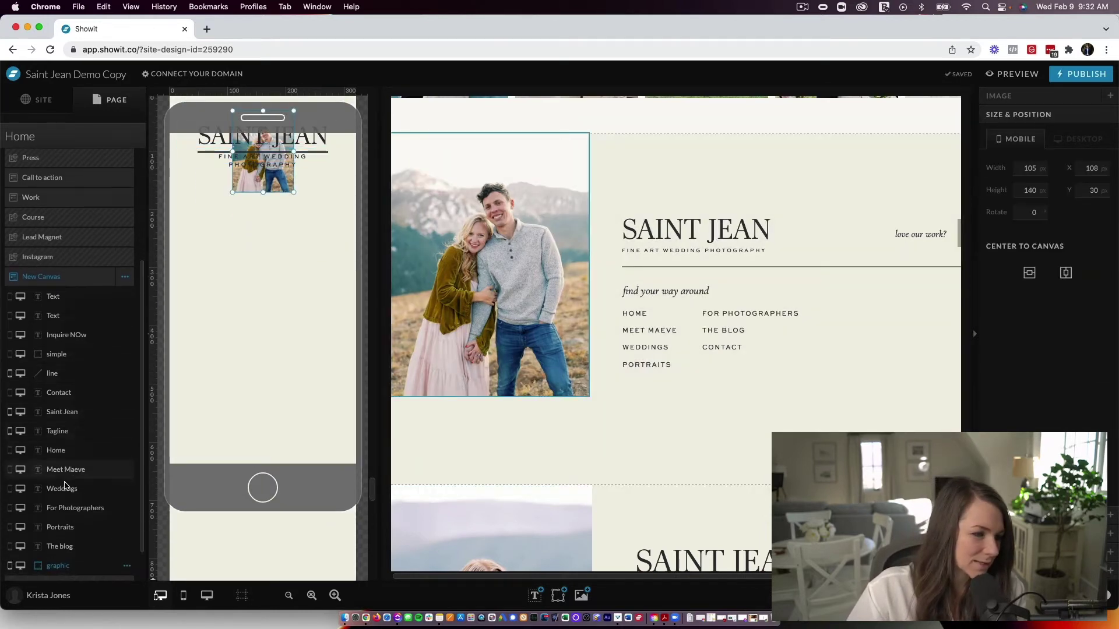
{"action": "scroll", "coordinate": [66, 486], "scroll_direction": "down", "scroll_amount": 1}
{"action": "left_click", "coordinate": [10, 529]}
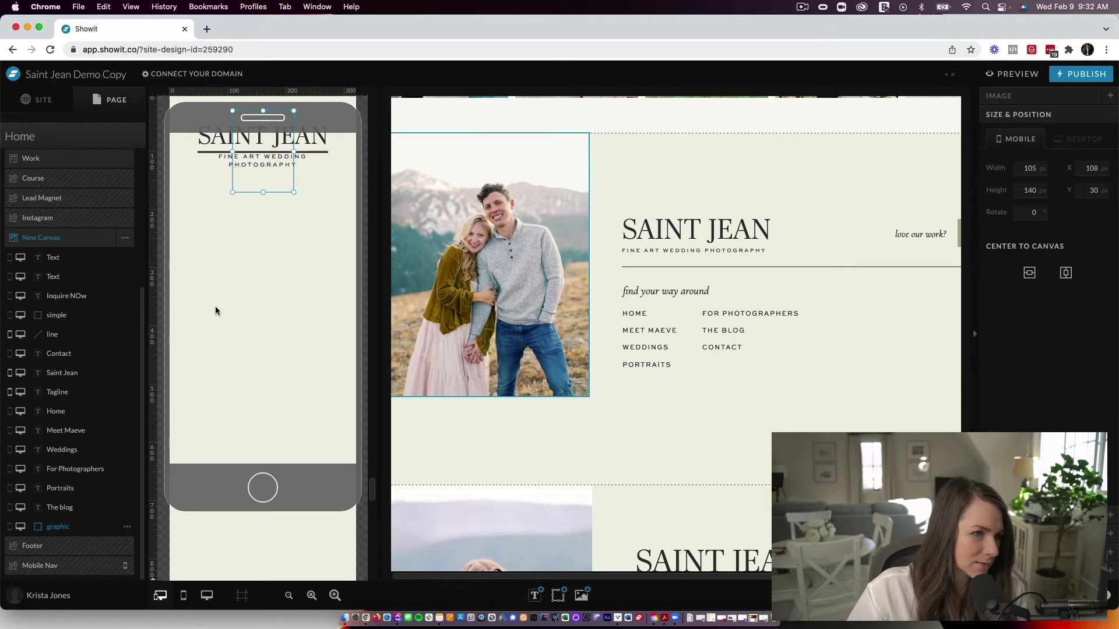
{"action": "left_click", "coordinate": [233, 301]}
Step: Move the divider line beneath the tagline in the mobile layout, to about Y 146 px
{"action": "scroll", "coordinate": [260, 295], "scroll_direction": "up", "scroll_amount": 2}
{"action": "left_click_drag", "start_coordinate": [287, 230], "coordinate": [292, 330]}
{"action": "left_click", "coordinate": [291, 247]}
{"action": "left_click_drag", "start_coordinate": [287, 251], "coordinate": [288, 300]}
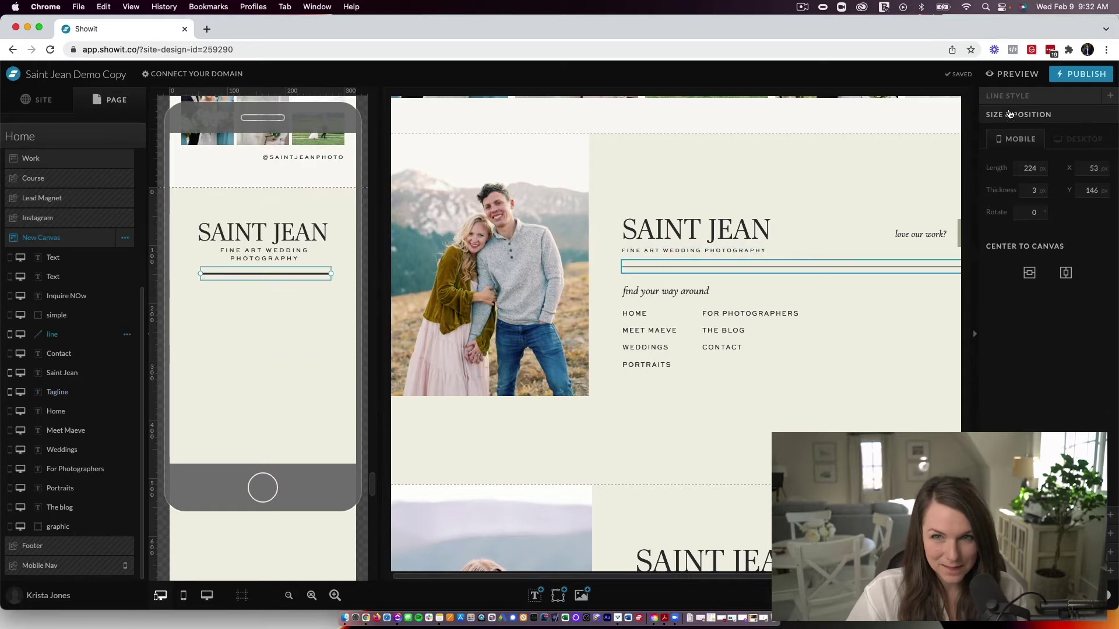
Step: Set the mobile divider line's thickness to 1 px
{"action": "left_click", "coordinate": [1026, 95]}
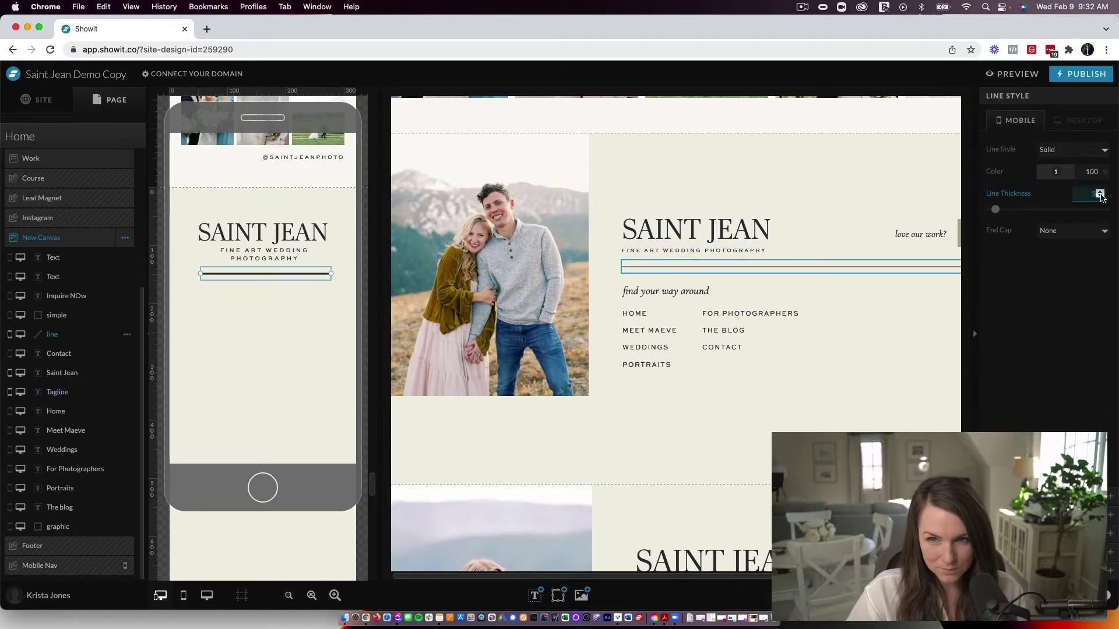
{"action": "type", "text": "1"}
{"action": "left_click", "coordinate": [208, 303]}
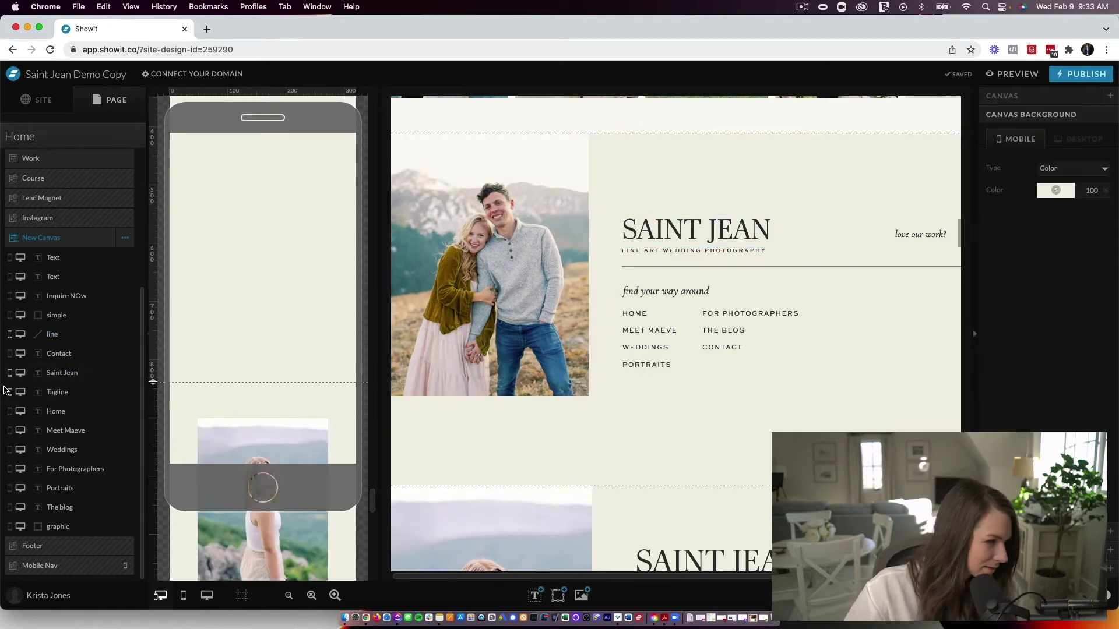
Step: Turn on mobile visibility for the Home, Meet Maeve, Weddings, For Photographers, Portraits and The blog links
{"action": "left_click", "coordinate": [10, 392]}
{"action": "left_click", "coordinate": [9, 411]}
{"action": "left_click", "coordinate": [9, 430]}
{"action": "left_click", "coordinate": [10, 449]}
{"action": "left_click", "coordinate": [9, 526]}
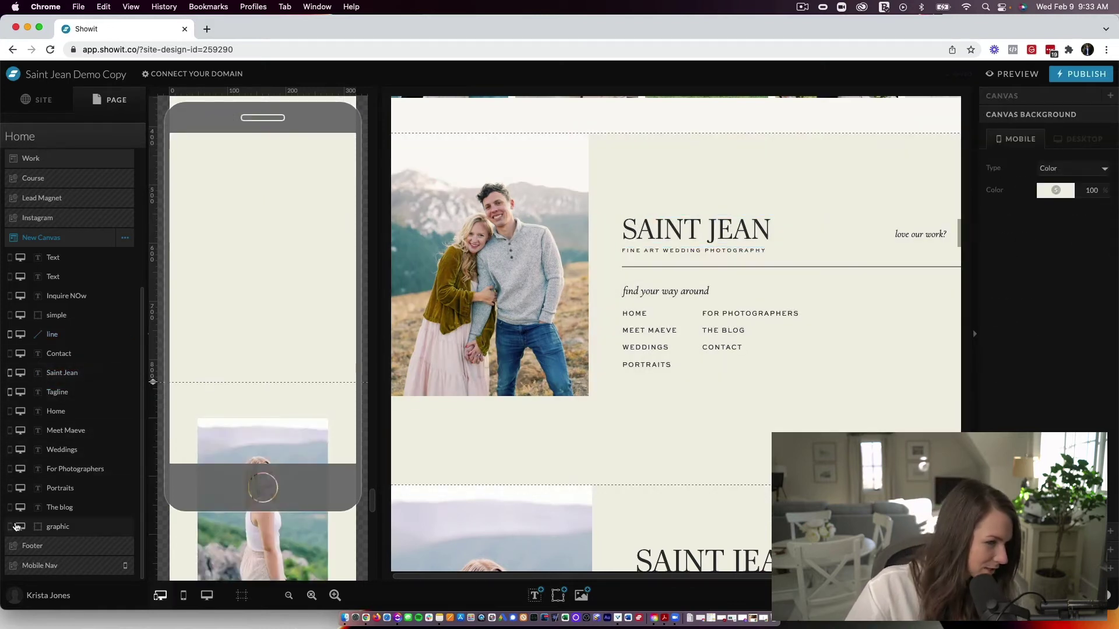
{"action": "left_click", "coordinate": [9, 507]}
{"action": "left_click", "coordinate": [9, 488]}
{"action": "left_click", "coordinate": [9, 468]}
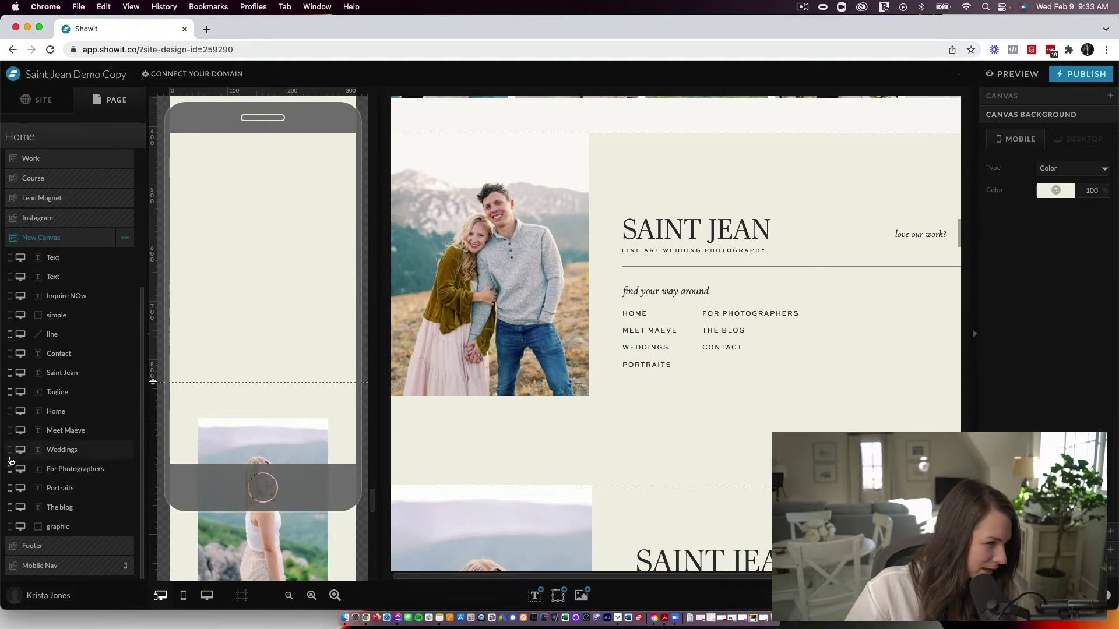
{"action": "left_click", "coordinate": [9, 430]}
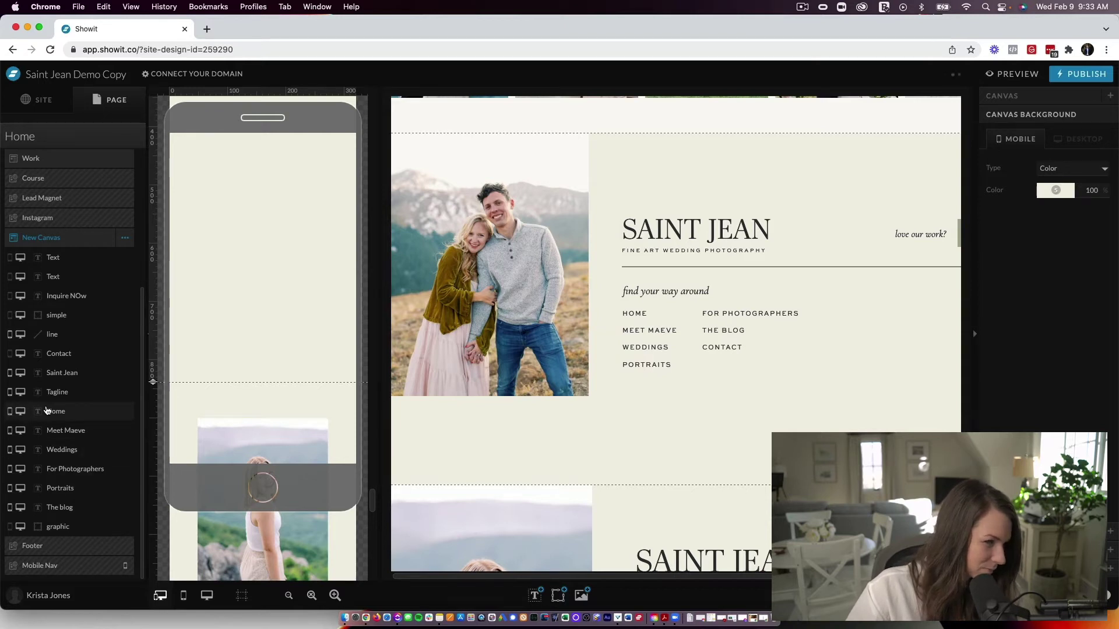
Step: Move the stacked navigation links below the divider in the mobile layout and start pulling Home and Meet Maeve apart
{"action": "scroll", "coordinate": [276, 277], "scroll_direction": "up", "scroll_amount": 5}
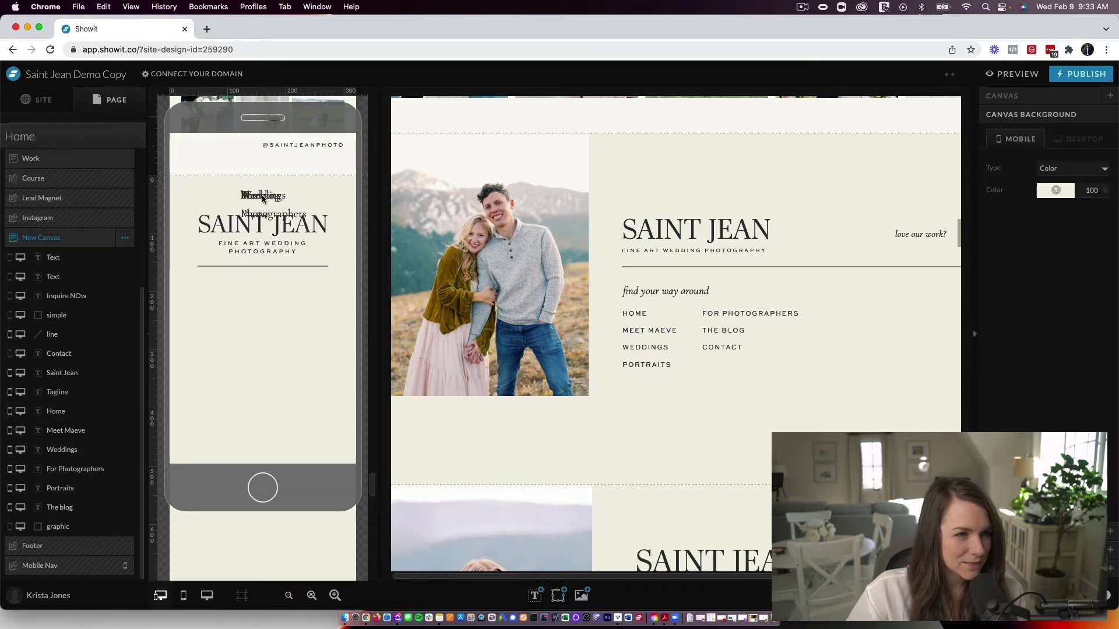
{"action": "left_click_drag", "start_coordinate": [263, 199], "coordinate": [345, 444]}
{"action": "left_click", "coordinate": [250, 346]}
{"action": "left_click_drag", "start_coordinate": [254, 418], "coordinate": [242, 304]}
{"action": "left_click_drag", "start_coordinate": [236, 344], "coordinate": [260, 408]}
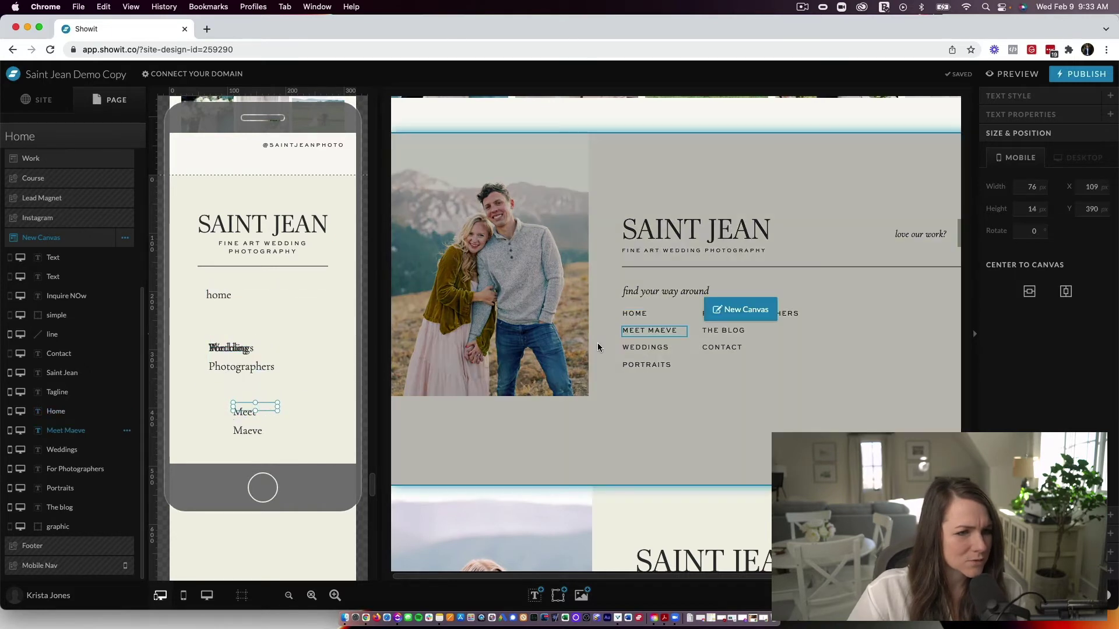
Step: Apply the desktop Home link's text style to the mobile navigation links and spread them out beneath the divider
{"action": "left_click", "coordinate": [638, 314]}
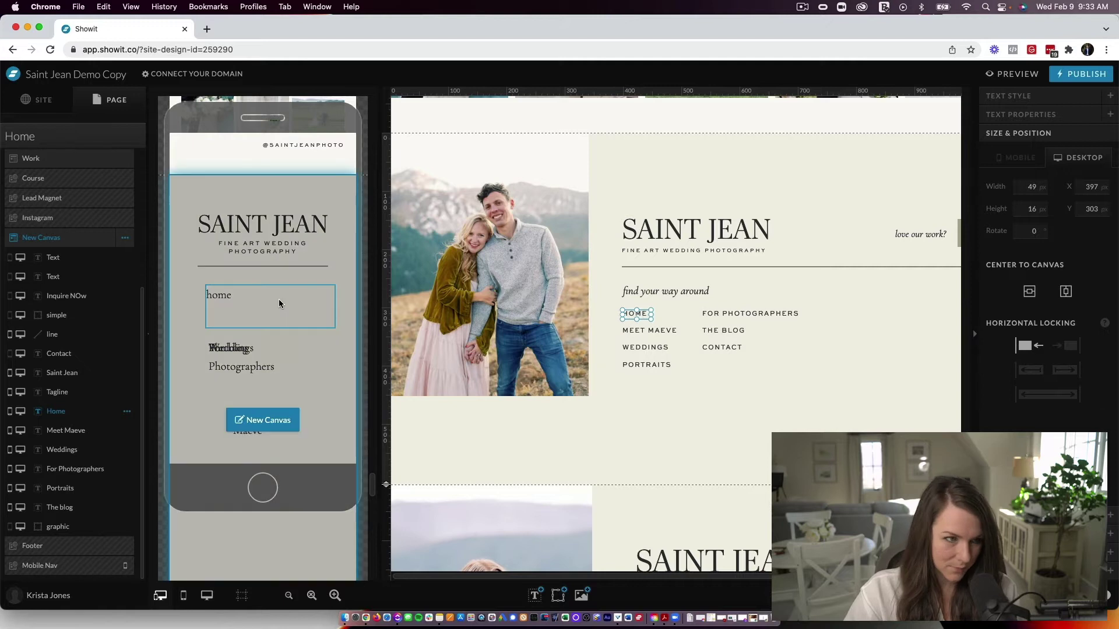
{"action": "left_click", "coordinate": [279, 299]}
{"action": "left_click", "coordinate": [247, 350]}
{"action": "left_click_drag", "start_coordinate": [248, 350], "coordinate": [231, 318]}
{"action": "left_click", "coordinate": [233, 348]}
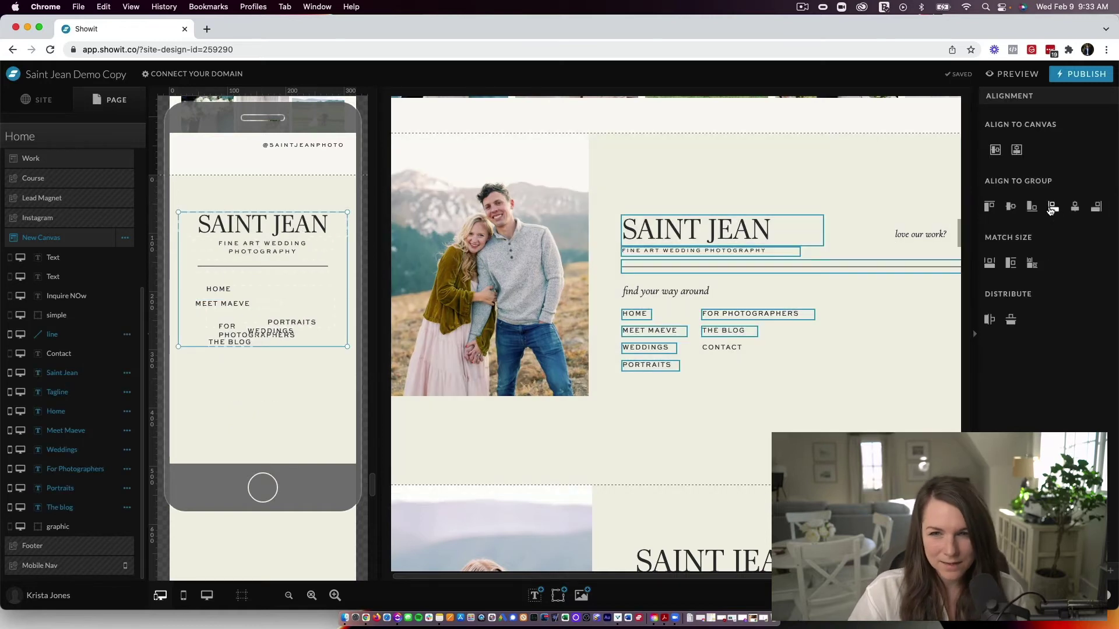
Step: Left-align the mobile logo, tagline, divider and links with one another, and left-align the logo and tagline text
{"action": "left_click", "coordinate": [989, 207]}
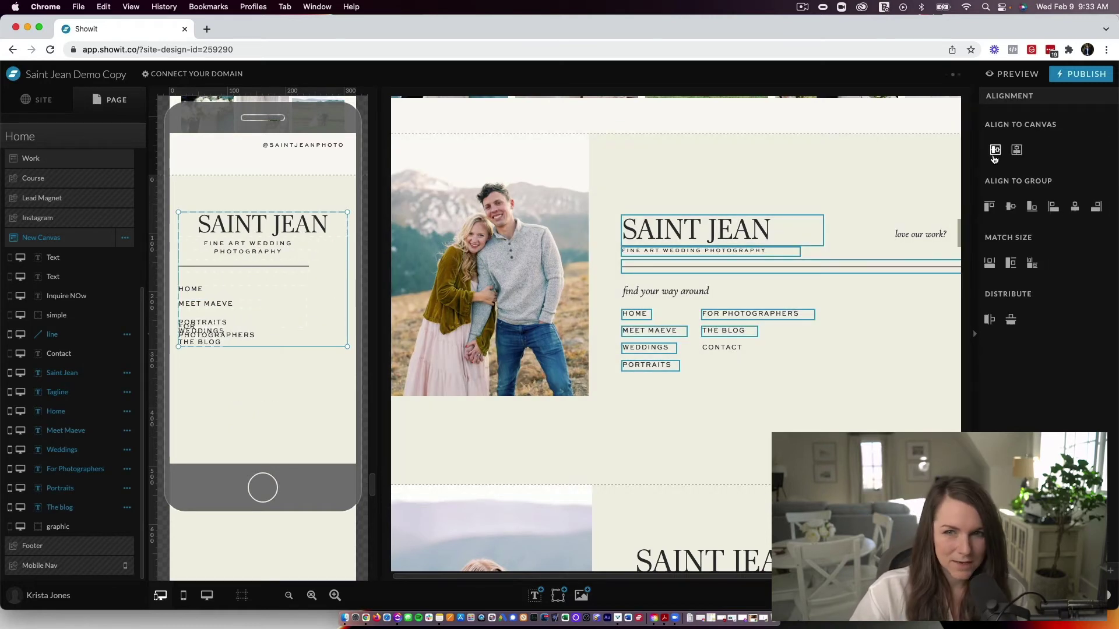
{"action": "left_click", "coordinate": [282, 228]}
{"action": "left_click", "coordinate": [1061, 97]}
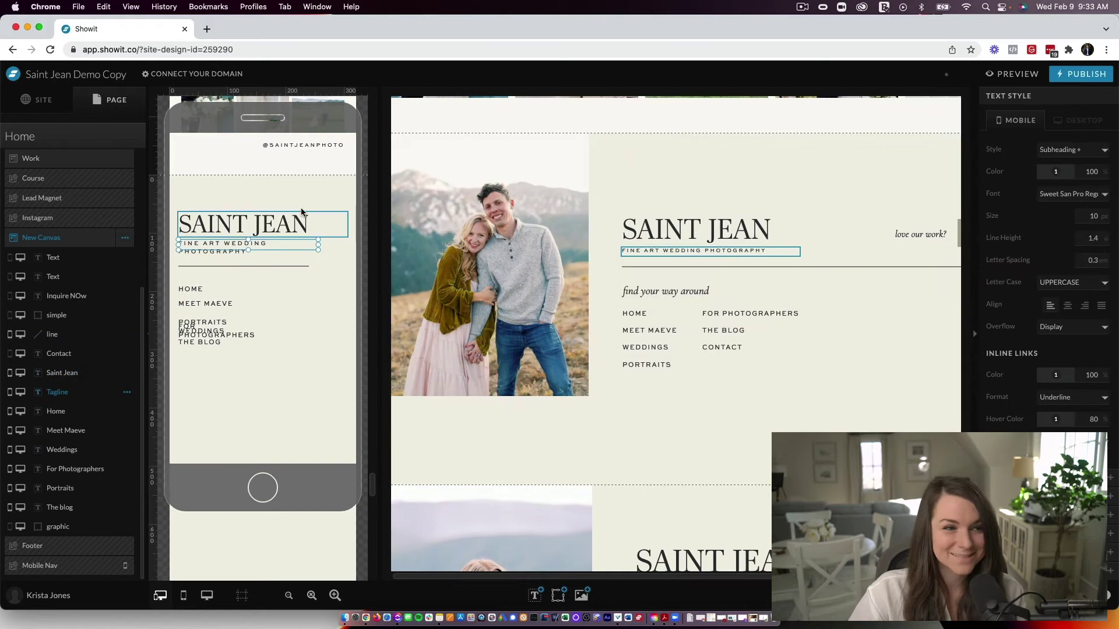
Step: Narrow the mobile logo and tagline text boxes, and center the logo, tagline, divider and links horizontally on the canvas as a group
{"action": "left_click", "coordinate": [302, 222]}
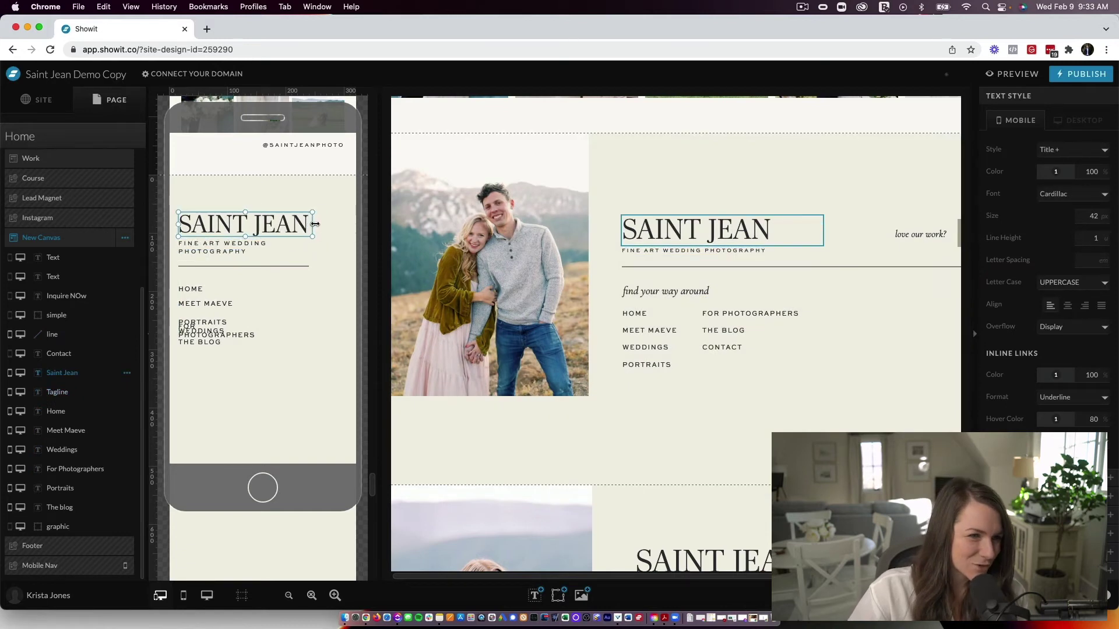
{"action": "left_click", "coordinate": [318, 245]}
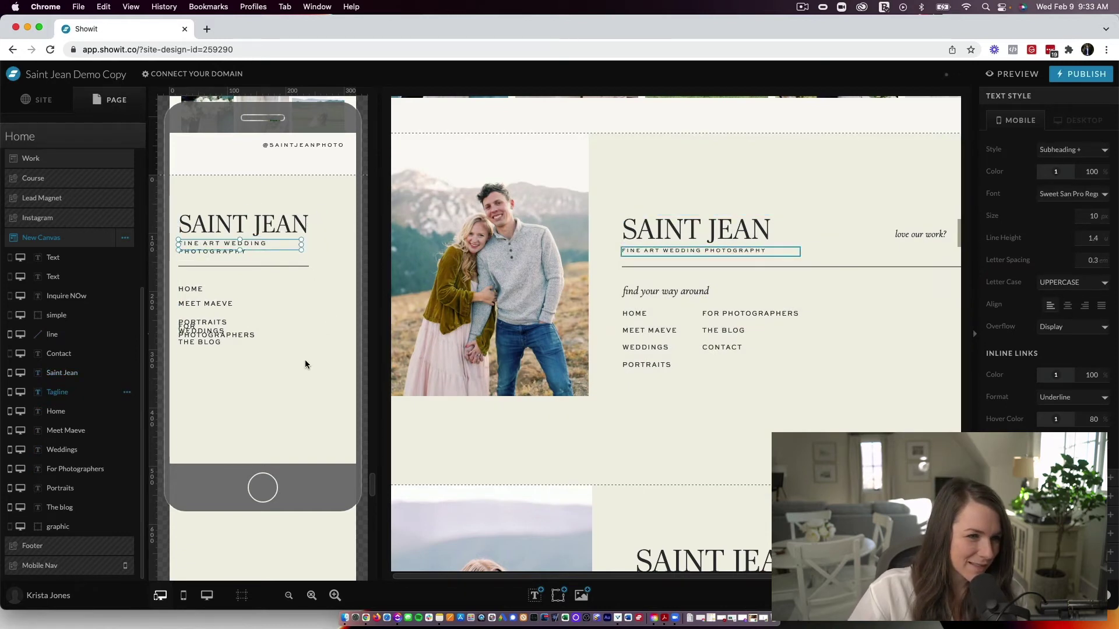
{"action": "left_click_drag", "start_coordinate": [289, 377], "coordinate": [174, 198]}
{"action": "left_click", "coordinate": [1017, 150]}
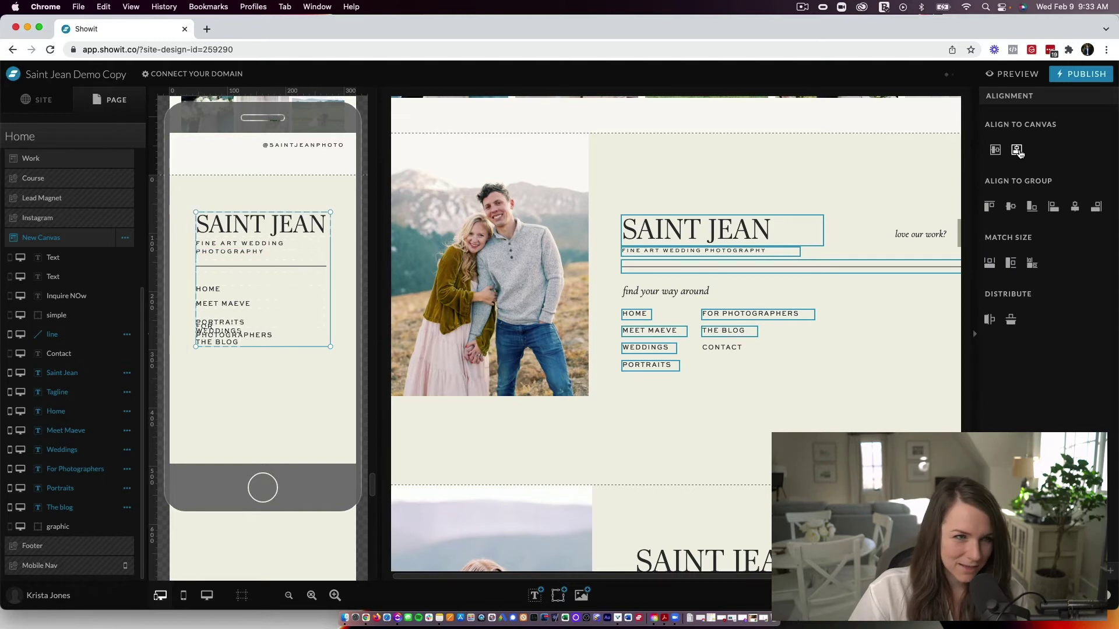
Step: Shorten the mobile Home link's text box and place Meet Maeve just beneath it, at about Y 216 px
{"action": "left_click", "coordinate": [259, 327]}
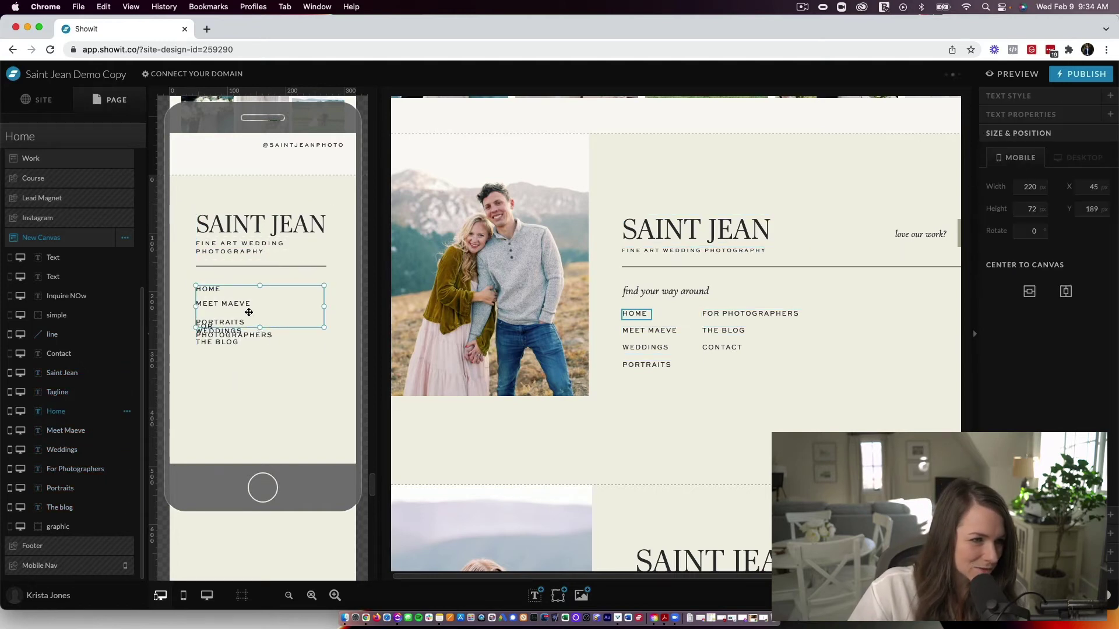
{"action": "left_click_drag", "start_coordinate": [260, 327], "coordinate": [262, 295]}
{"action": "left_click", "coordinate": [237, 304]}
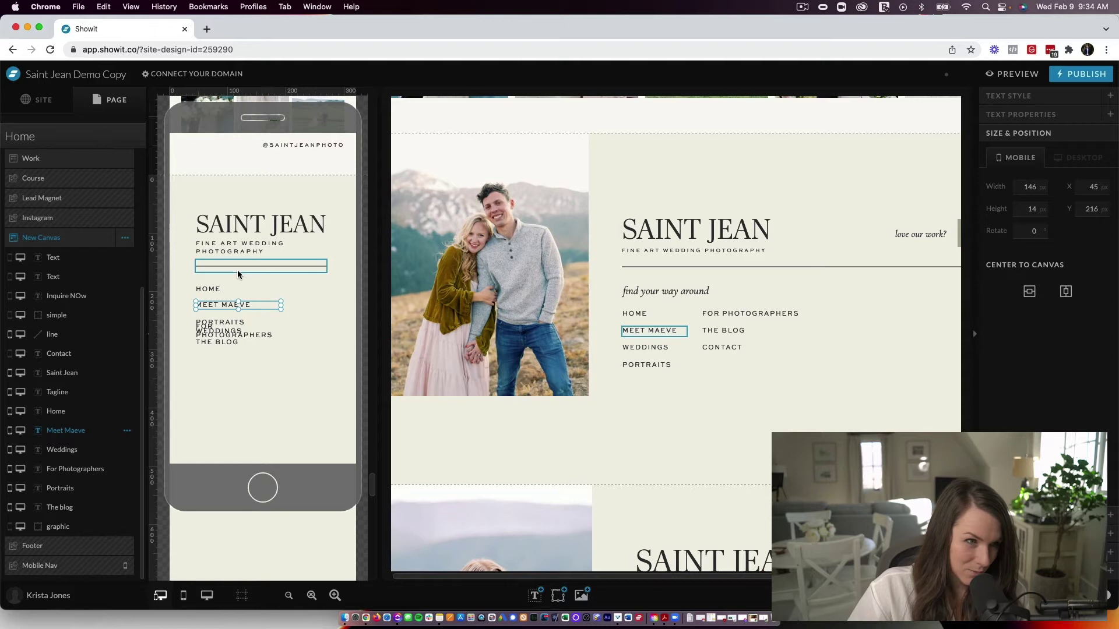
Step: Widen the mobile For Photographers link to about 202 px and place it at about Y 314 px, with The Blog at about Y 344 px
{"action": "left_click", "coordinate": [221, 320]}
{"action": "left_click", "coordinate": [234, 324]}
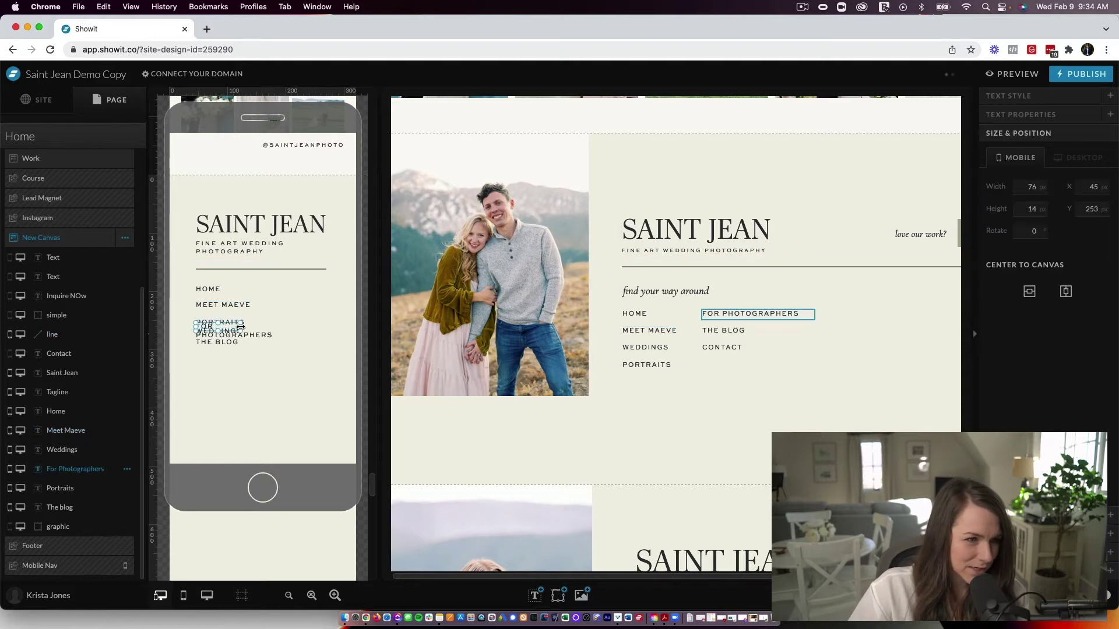
{"action": "left_click_drag", "start_coordinate": [240, 327], "coordinate": [320, 363]}
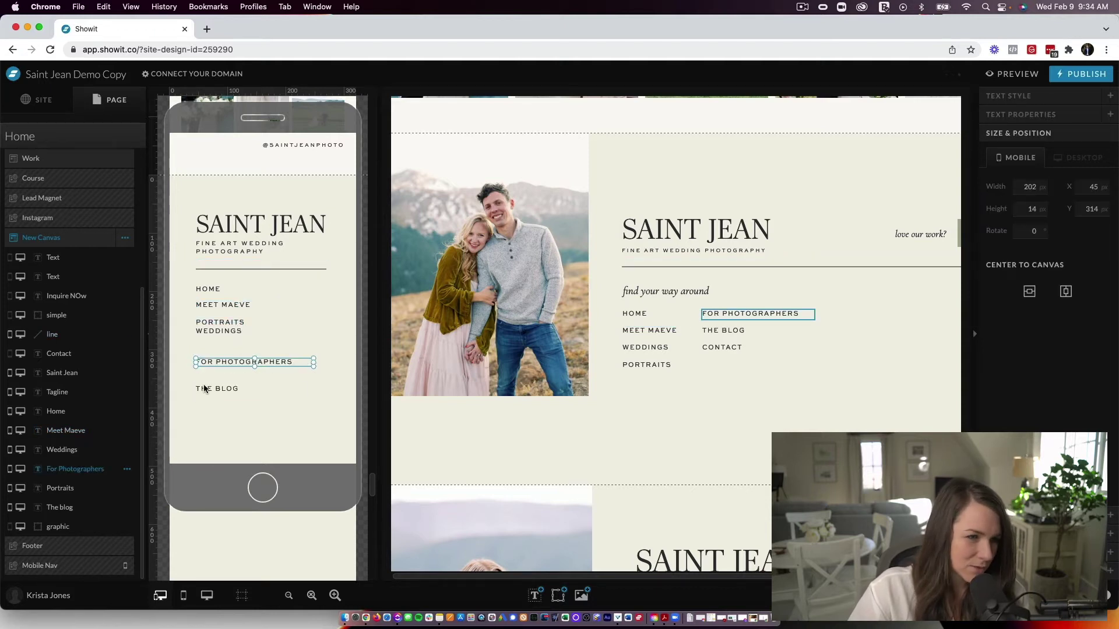
{"action": "left_click_drag", "start_coordinate": [205, 389], "coordinate": [208, 378]}
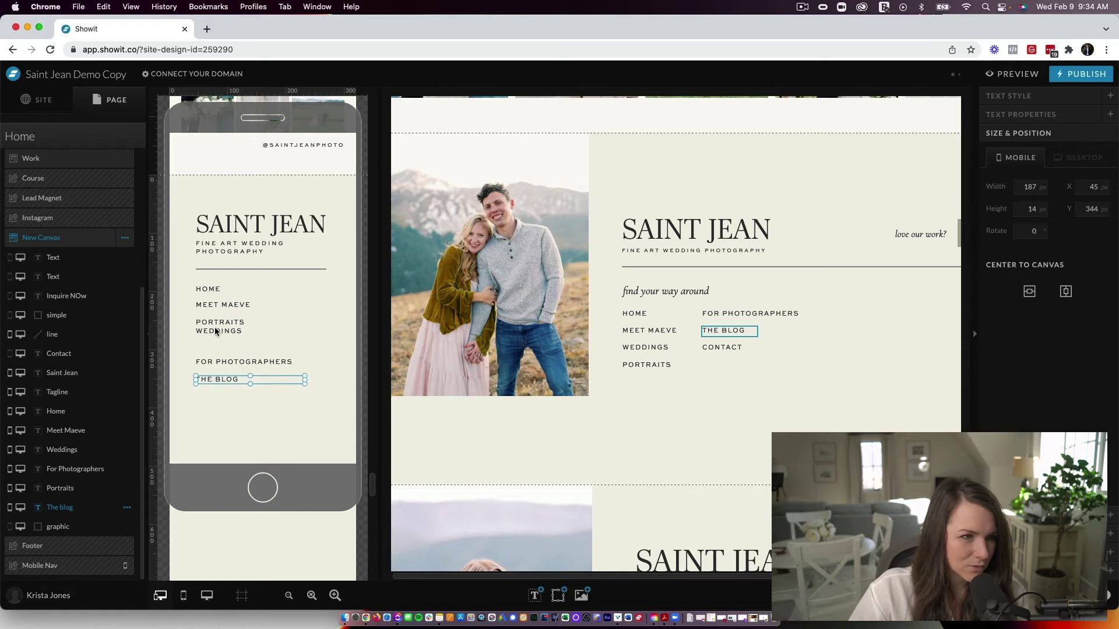
Step: Stack Weddings, Portraits, For Photographers and The Blog in order beneath Meet Maeve and space the mobile links evenly below the divider
{"action": "left_click", "coordinate": [233, 323]}
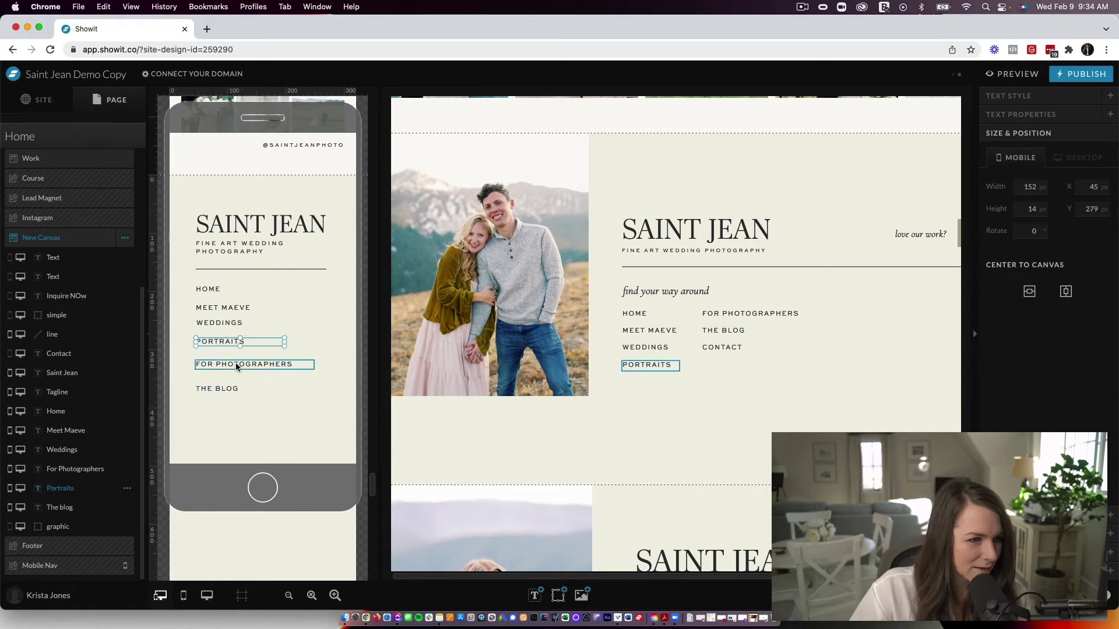
{"action": "left_click_drag", "start_coordinate": [236, 363], "coordinate": [231, 377]}
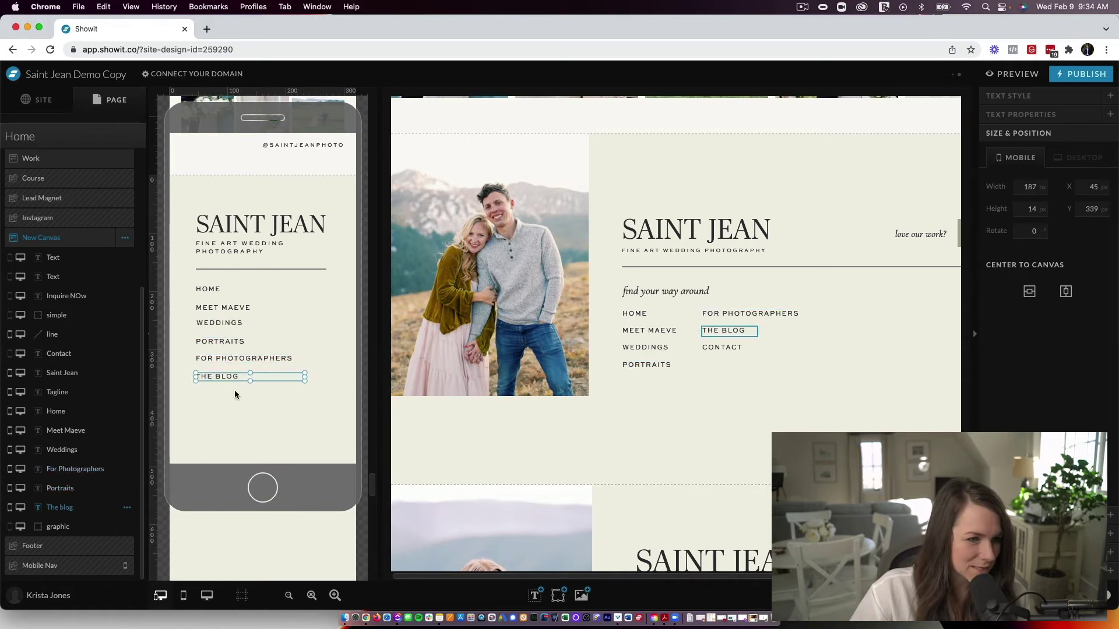
{"action": "left_click_drag", "start_coordinate": [259, 432], "coordinate": [193, 269]}
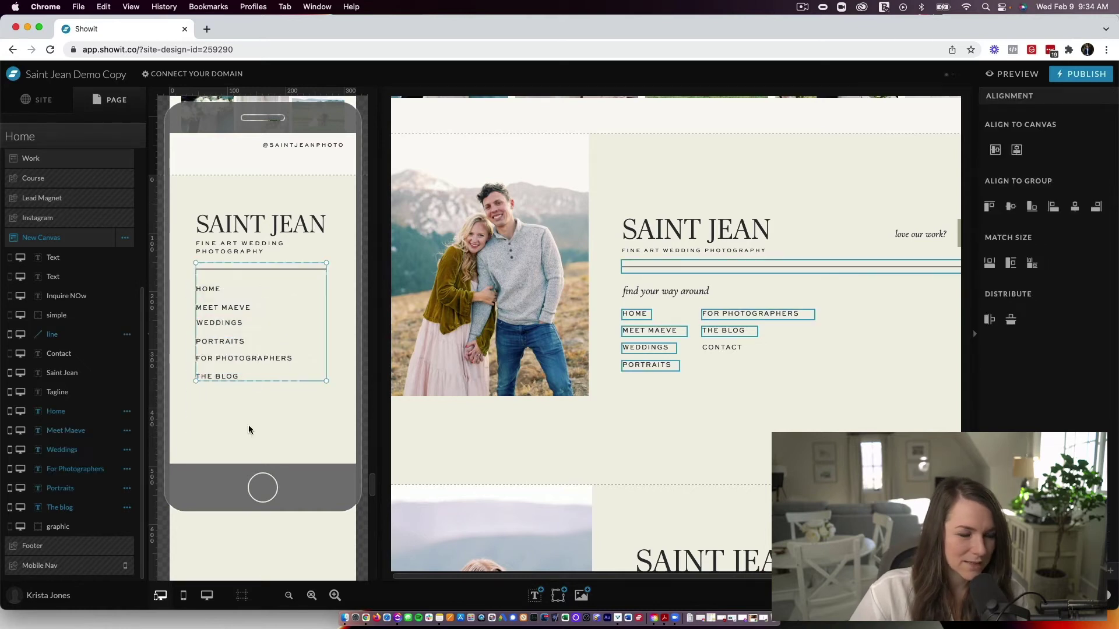
{"action": "left_click", "coordinate": [289, 397]}
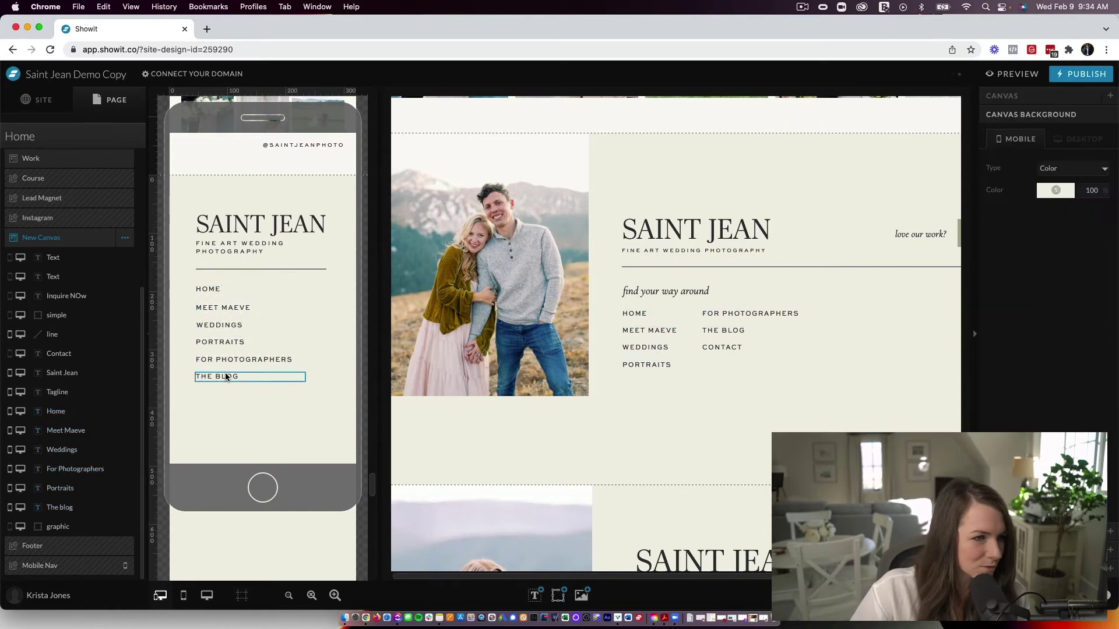
Step: Fine-tune the vertical spacing of the lower mobile links, placing Portraits at Y 282 px
{"action": "left_click", "coordinate": [223, 326]}
{"action": "scroll", "coordinate": [223, 327], "scroll_direction": "down", "scroll_amount": 1}
{"action": "left_click", "coordinate": [223, 327]}
{"action": "key", "text": "Down"}
{"action": "key", "text": "Down"}
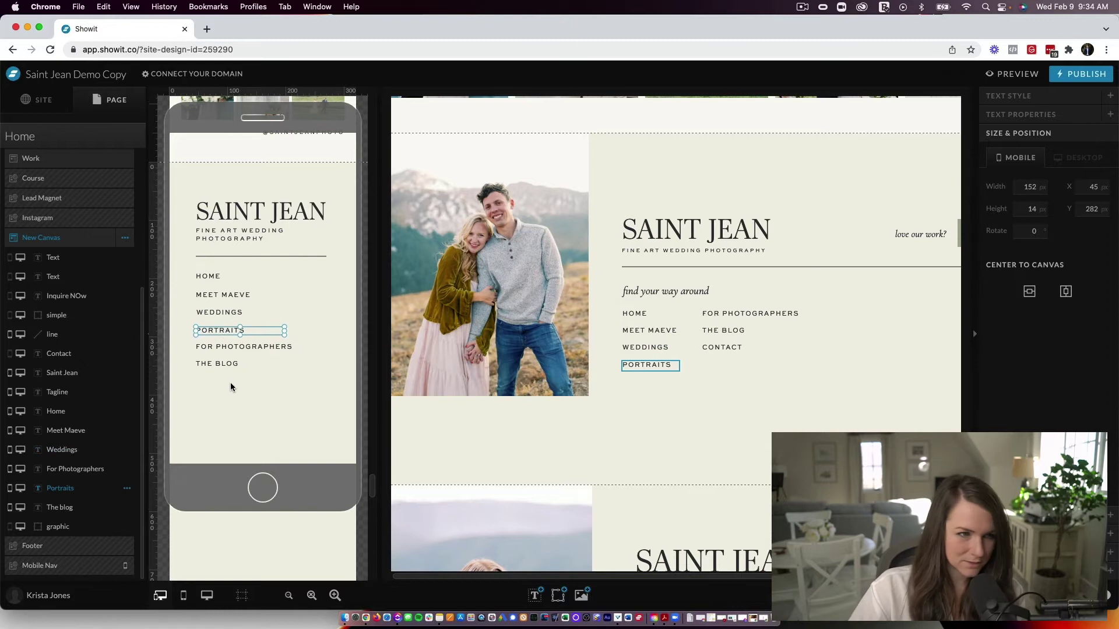
{"action": "left_click", "coordinate": [230, 382]}
{"action": "left_click", "coordinate": [226, 348]}
{"action": "left_click", "coordinate": [226, 364]}
{"action": "left_click", "coordinate": [235, 395]}
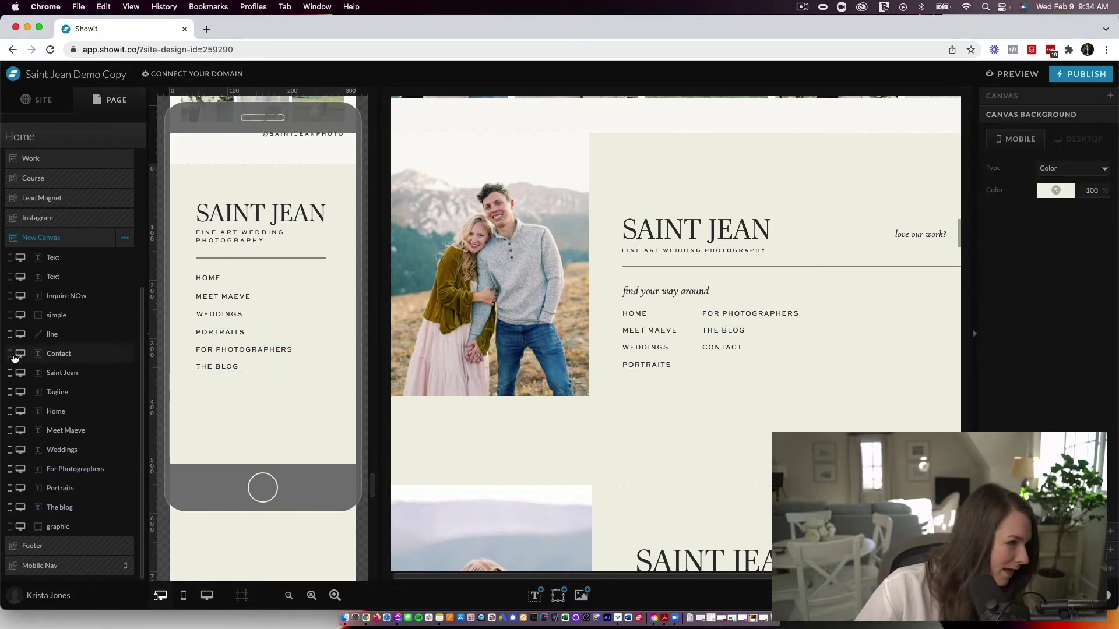
Step: Show the Contact link on mobile and place it beneath The Blog, matching the other links' style and spacing
{"action": "left_click", "coordinate": [11, 353]}
{"action": "left_click_drag", "start_coordinate": [272, 183], "coordinate": [254, 411]}
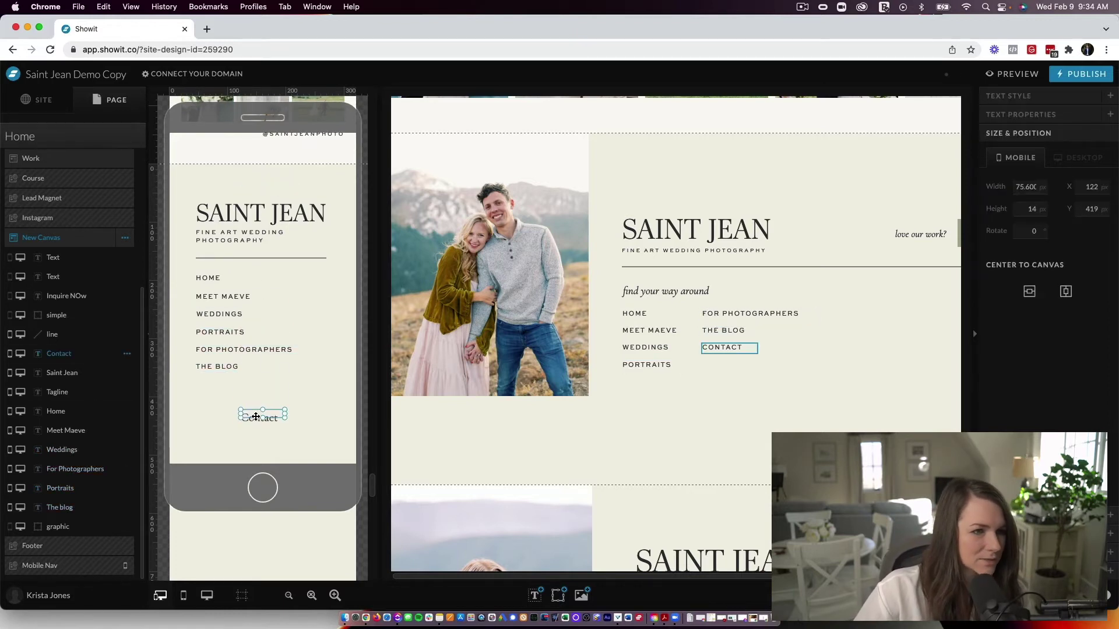
{"action": "left_click", "coordinate": [225, 366]}
{"action": "scroll", "coordinate": [225, 367], "scroll_direction": "up", "scroll_amount": 1}
{"action": "left_click_drag", "start_coordinate": [303, 412], "coordinate": [190, 254]}
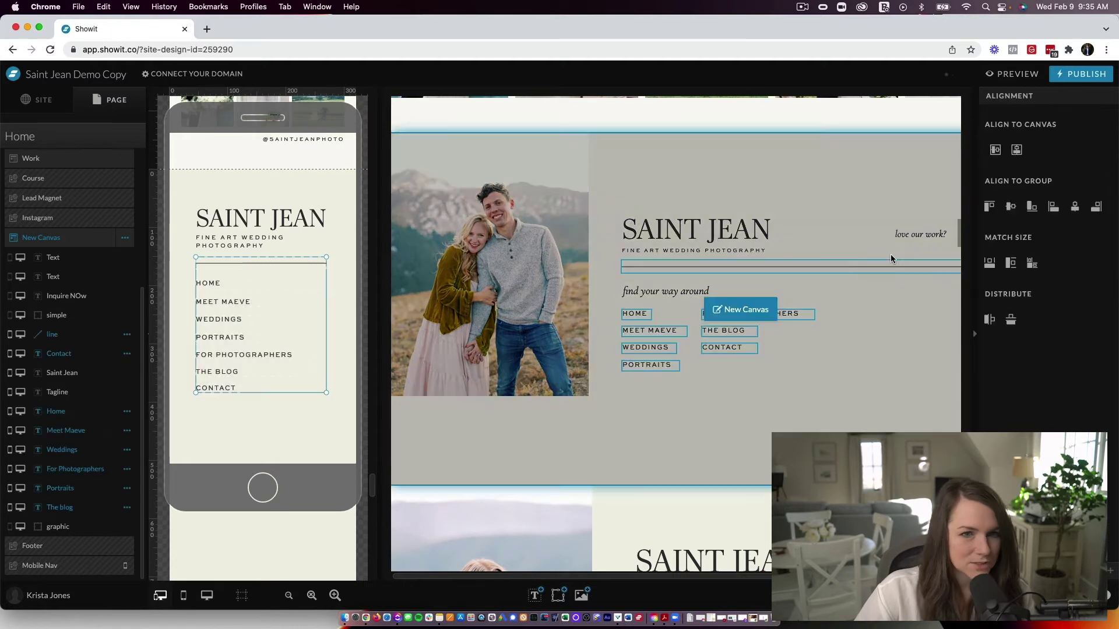
{"action": "left_click_drag", "start_coordinate": [252, 305], "coordinate": [254, 308]}
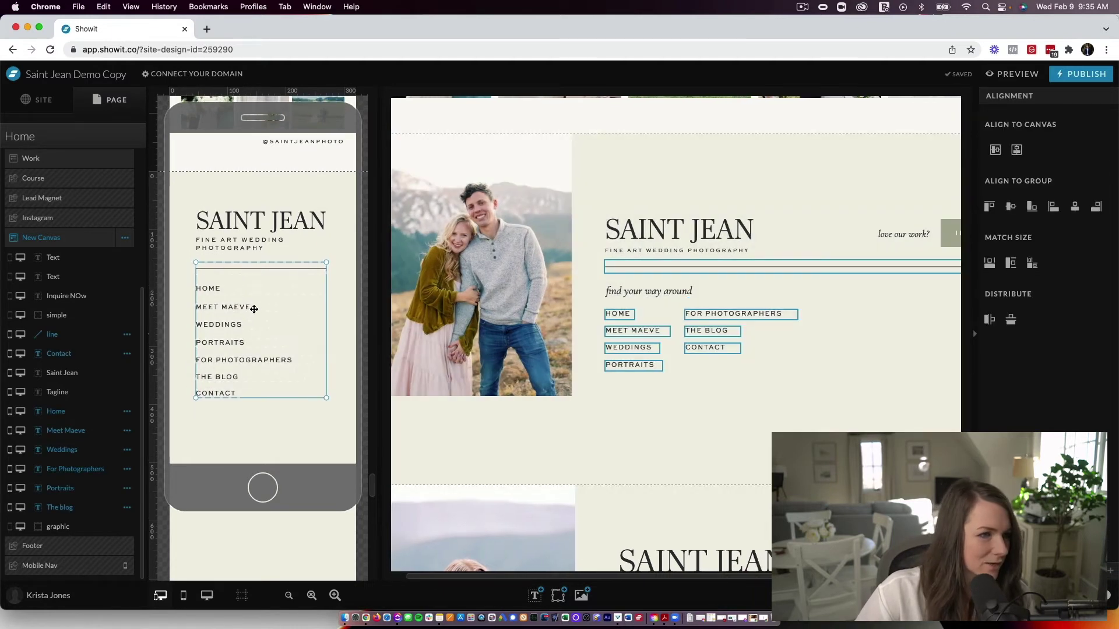
{"action": "left_click", "coordinate": [339, 307]}
{"action": "scroll", "coordinate": [344, 309], "scroll_direction": "down", "scroll_amount": 2}
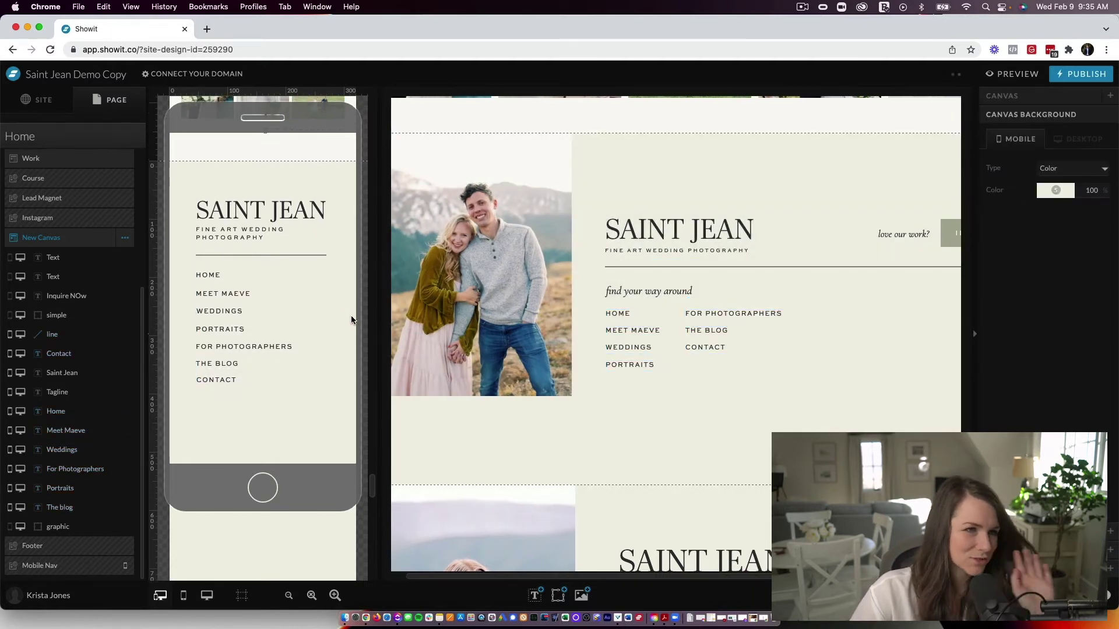
{"action": "scroll", "coordinate": [347, 324], "scroll_direction": "down", "scroll_amount": 2}
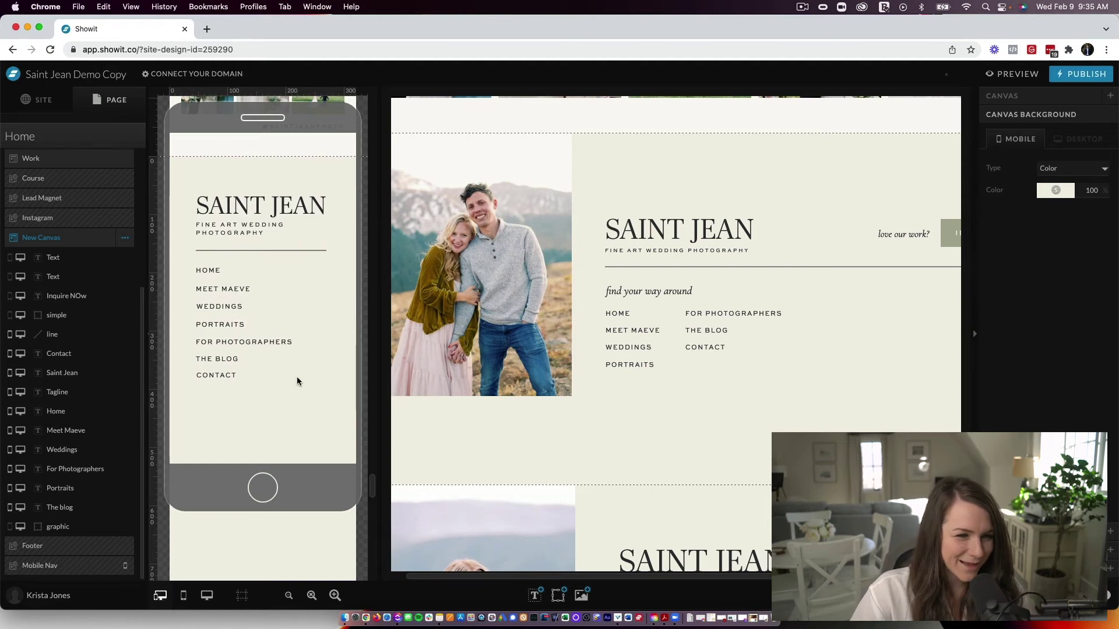
{"action": "scroll", "coordinate": [292, 383], "scroll_direction": "up", "scroll_amount": 1}
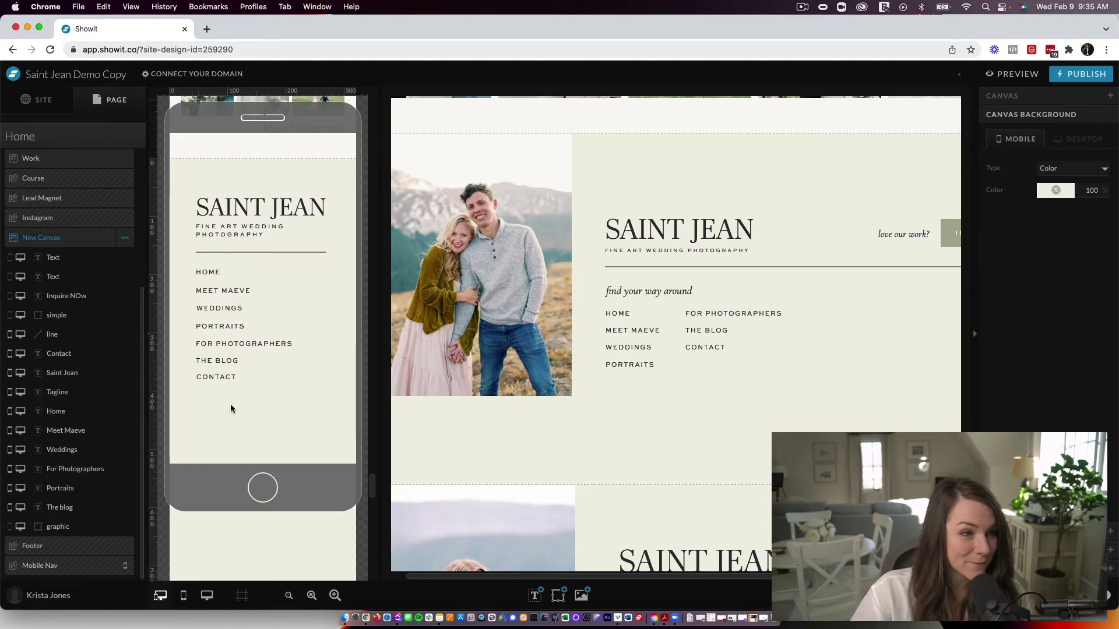
Step: Switch to the desktop-only layout, duplicate the new canvas's divider line and move the copy down to about Y 323 px
{"action": "left_click", "coordinate": [207, 595]}
{"action": "scroll", "coordinate": [757, 326], "scroll_direction": "down", "scroll_amount": 4}
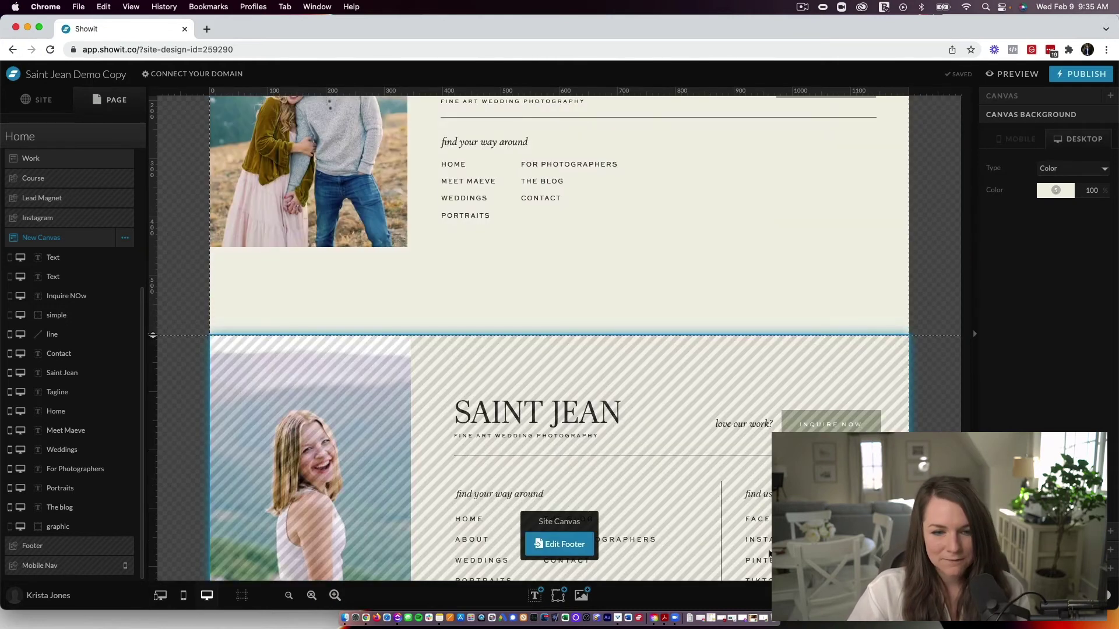
{"action": "scroll", "coordinate": [752, 396], "scroll_direction": "up", "scroll_amount": 4}
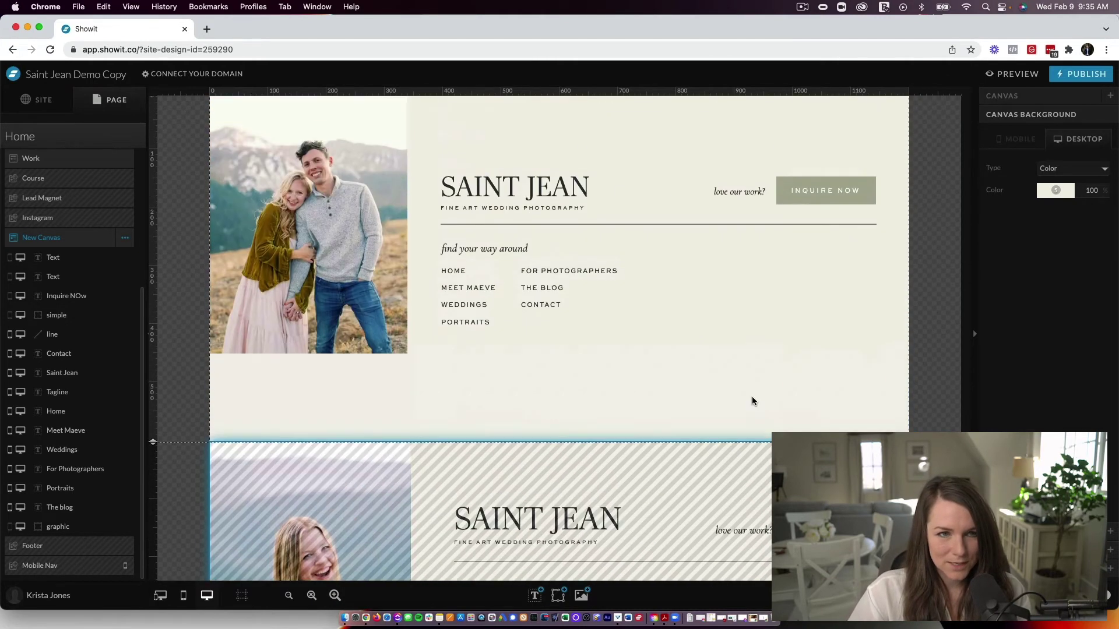
{"action": "left_click", "coordinate": [704, 224]}
{"action": "key", "text": "super+d"}
{"action": "left_click_drag", "start_coordinate": [704, 227], "coordinate": [704, 280]}
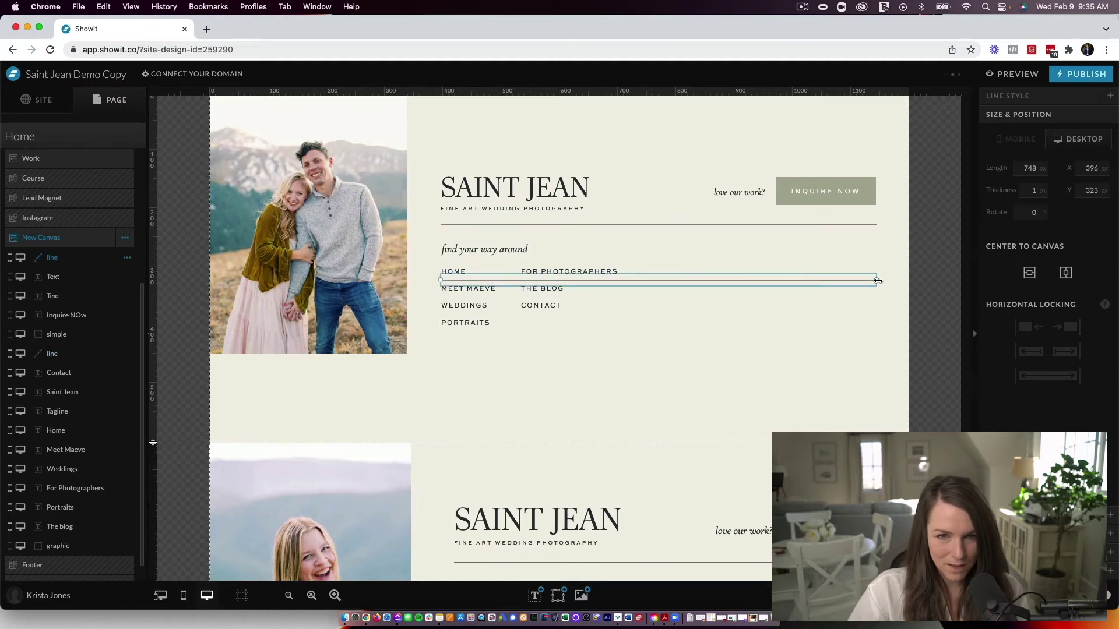
Step: Rotate the copied divider line to 90°, shorten it to about 148 px and place it to the right of the links
{"action": "scroll", "coordinate": [636, 283], "scroll_direction": "up", "scroll_amount": 1}
{"action": "left_click_drag", "start_coordinate": [435, 284], "coordinate": [802, 257]}
{"action": "left_click", "coordinate": [1030, 168]}
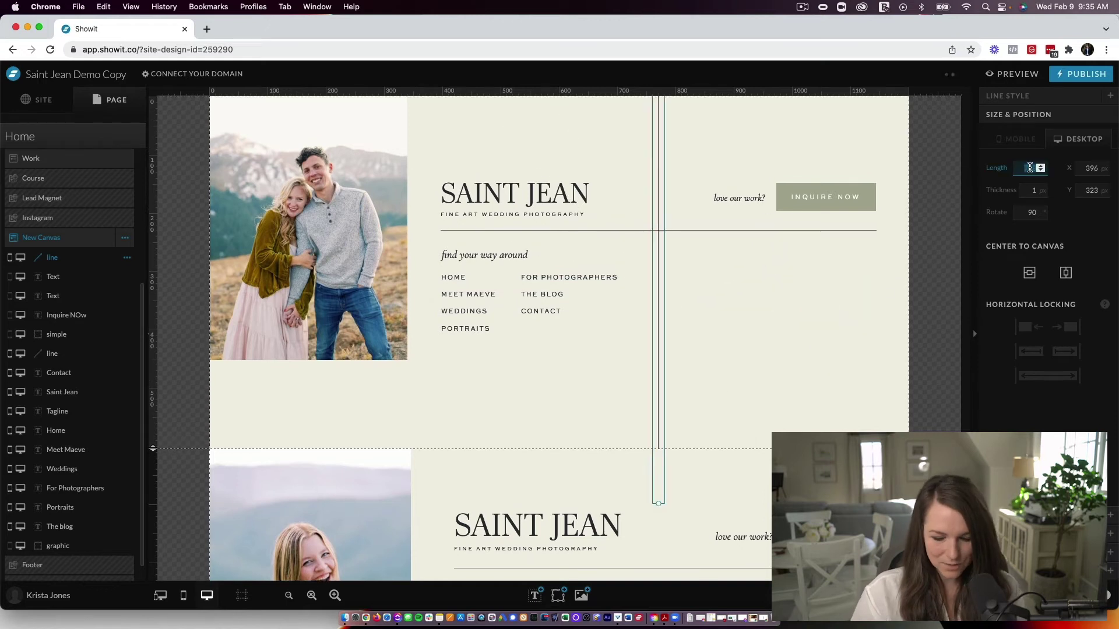
{"action": "key", "text": "Return"}
Step: Duplicate the "find your way around" heading with its first link column and place the copy just right of the vertical divider
{"action": "mouse_move", "coordinate": [441, 241]}
{"action": "left_mouse_down"}
{"action": "mouse_move", "coordinate": [462, 341]}
{"action": "mouse_move", "coordinate": [446, 245]}
{"action": "left_mouse_up"}
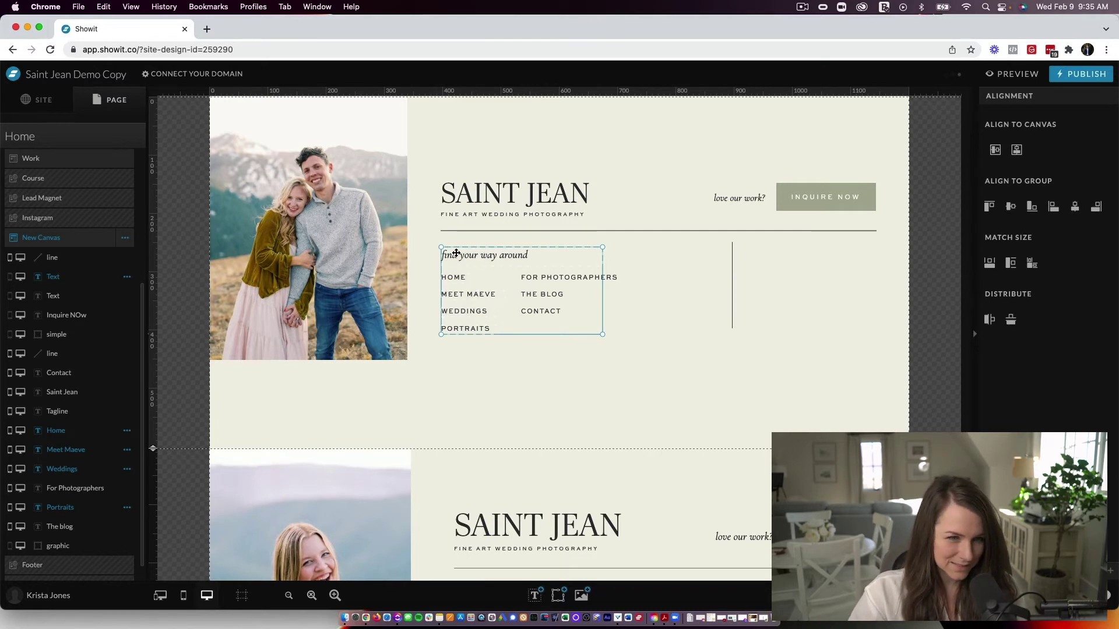
{"action": "left_click_drag", "start_coordinate": [437, 242], "coordinate": [464, 350]}
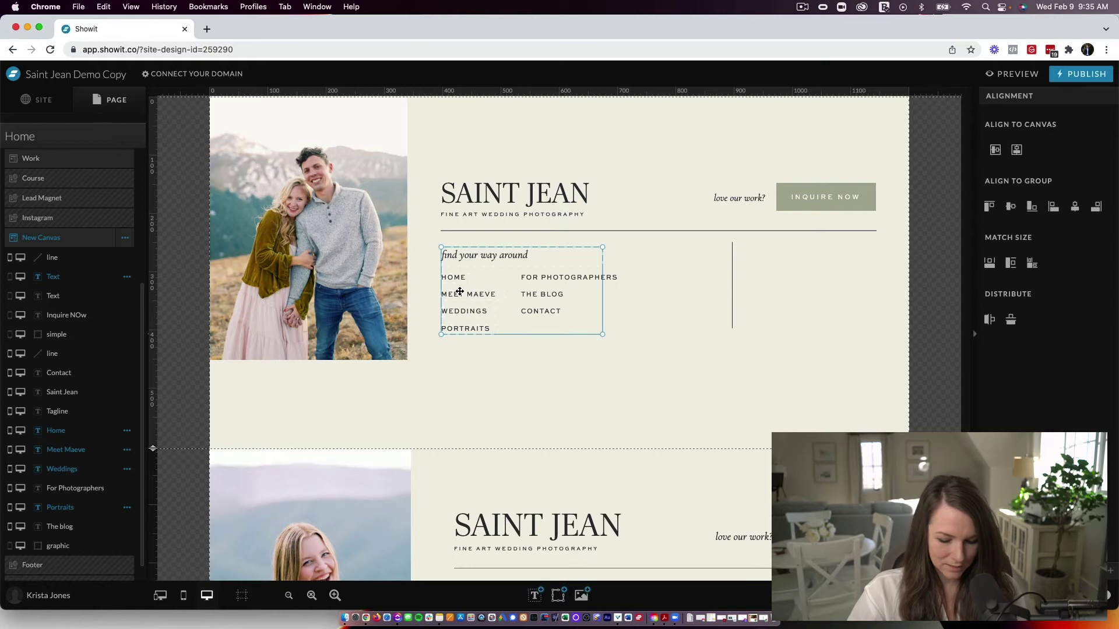
{"action": "key", "text": "super+d"}
{"action": "left_click_drag", "start_coordinate": [460, 291], "coordinate": [770, 295]}
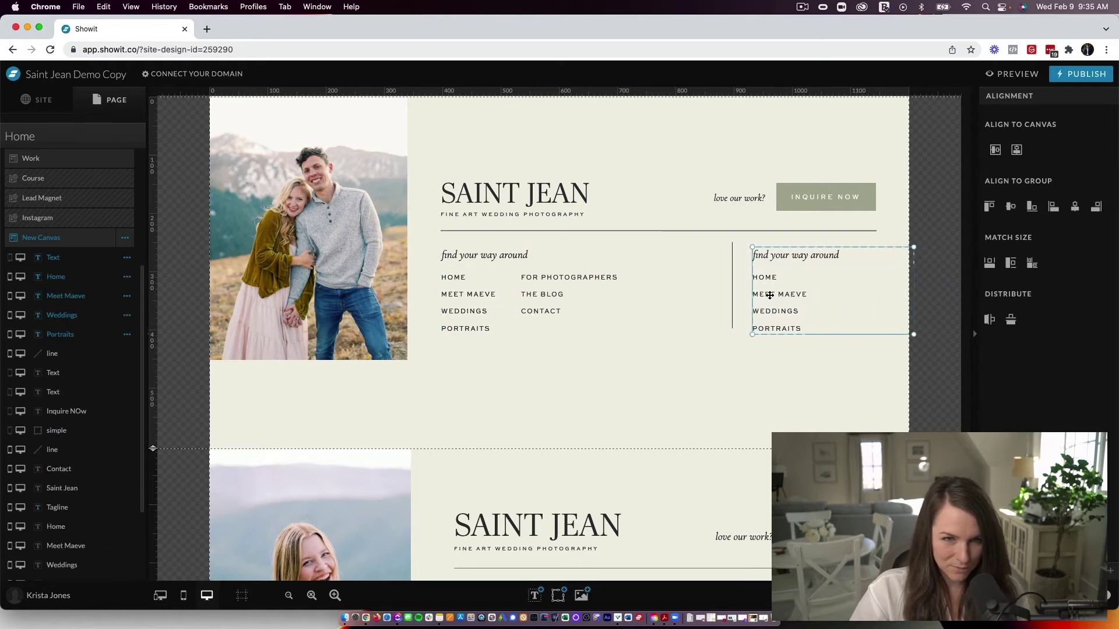
{"action": "left_click", "coordinate": [733, 271]}
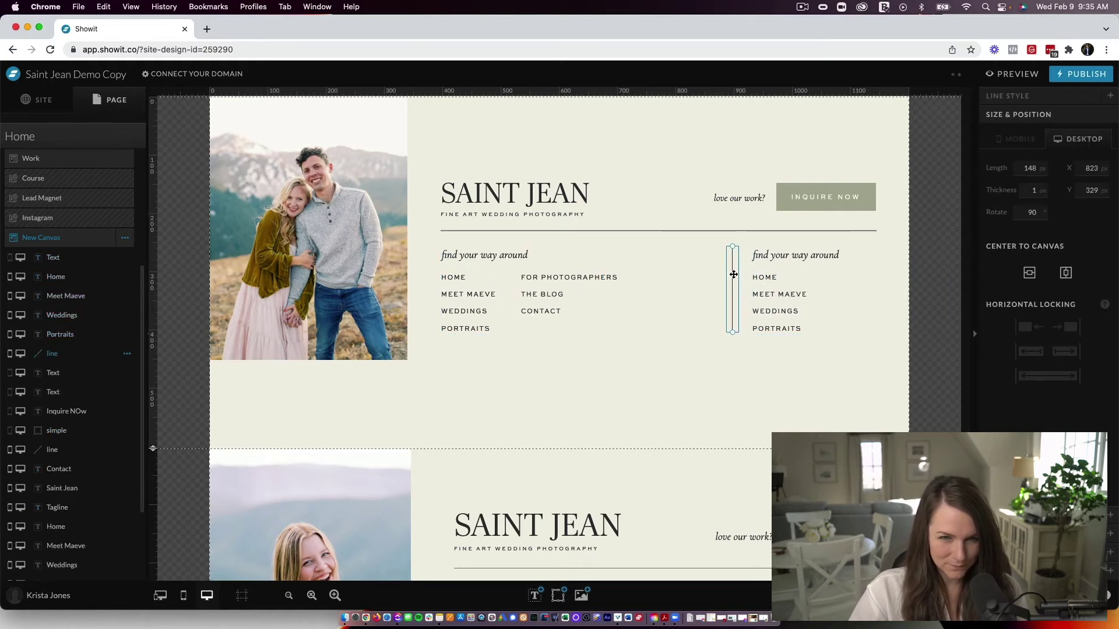
Step: Retitle the copied heading "elsewhere" and turn the copied Home link into Instagram, pointing to an Instagram URL that opens in a new window
{"action": "double_click", "coordinate": [764, 277]}
{"action": "type", "text": "IN"}
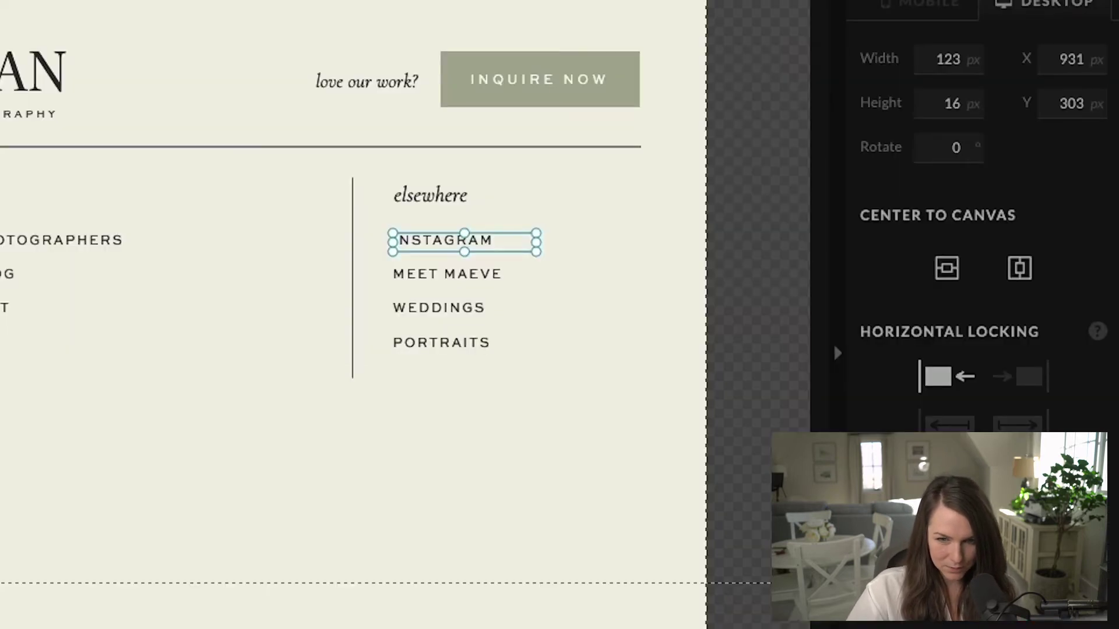
{"action": "scroll", "coordinate": [962, 263], "scroll_direction": "down", "scroll_amount": 8}
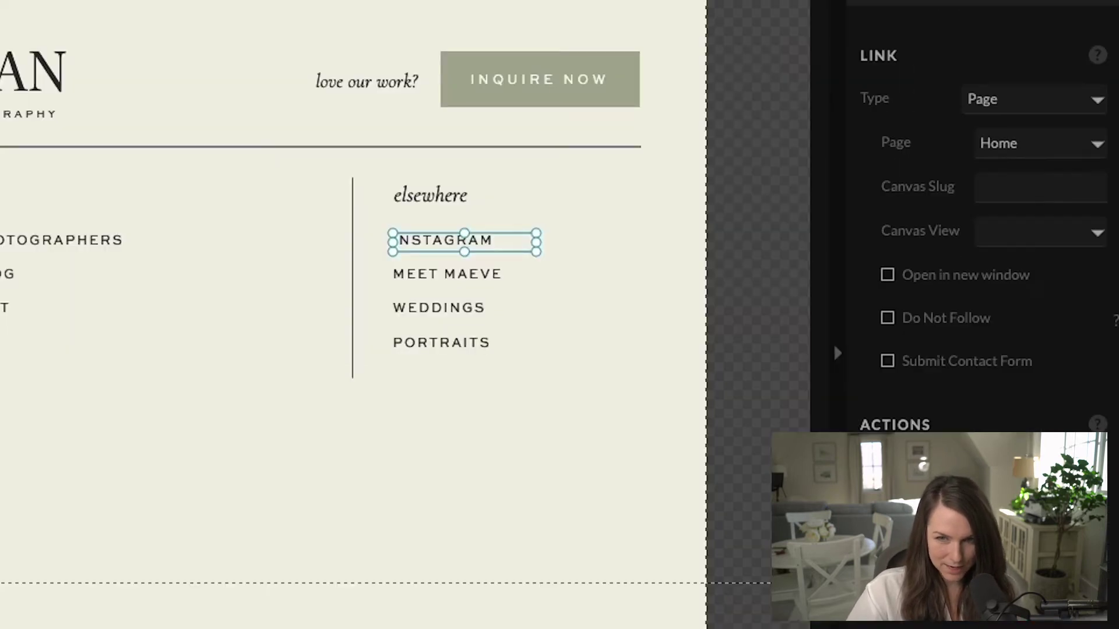
{"action": "left_click", "coordinate": [1019, 112]}
{"action": "left_click", "coordinate": [1029, 166]}
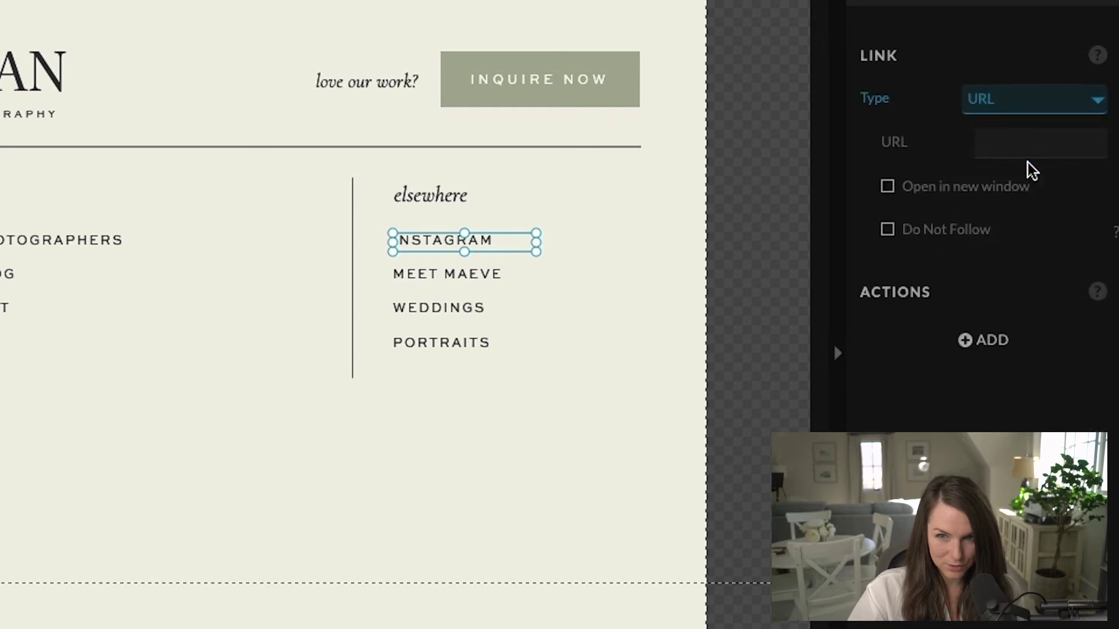
{"action": "left_click", "coordinate": [1021, 141]}
{"action": "key", "text": "ctrl+v"}
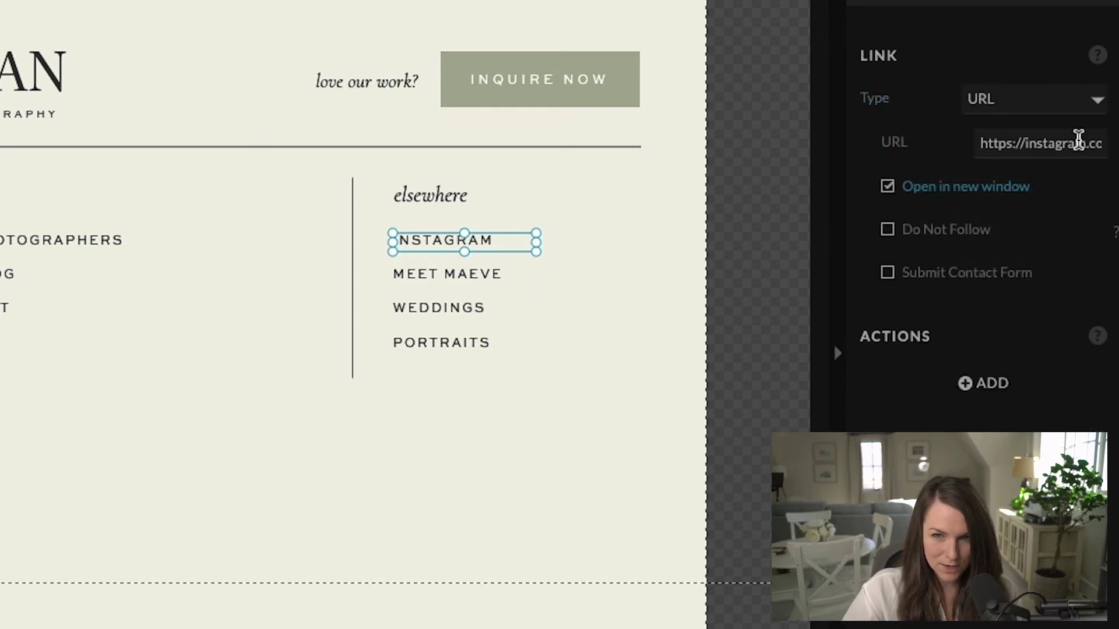
Step: Link the copied Meet Maeve text to the Instagram URL in a new window and rename the lower three links Facebook, Pinterest and TikTok
{"action": "left_click", "coordinate": [490, 271]}
{"action": "left_click", "coordinate": [1008, 106]}
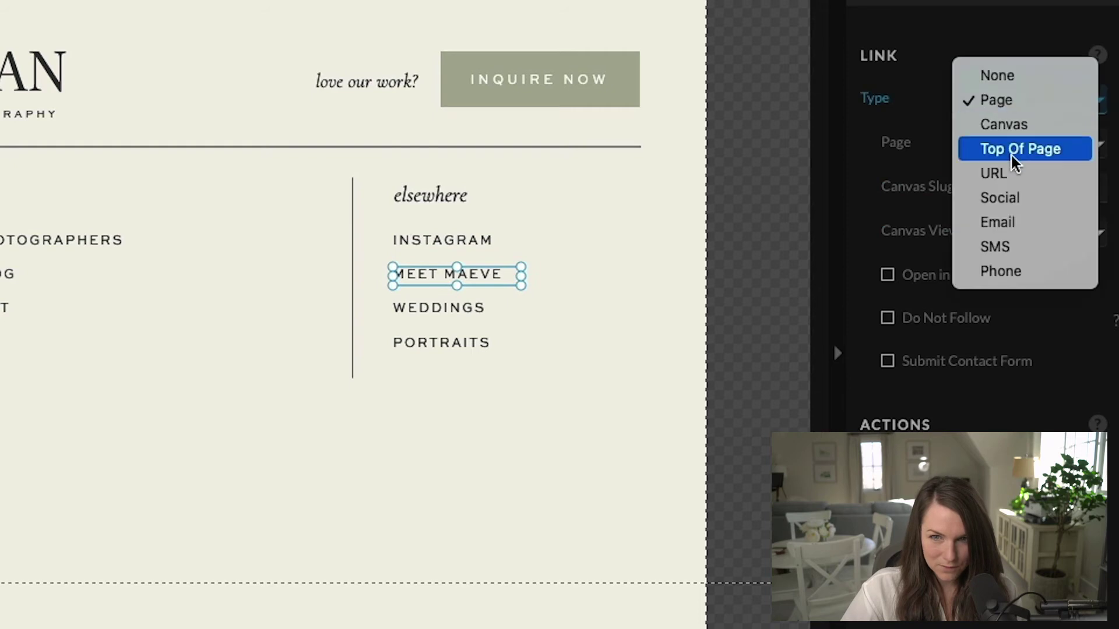
{"action": "left_click", "coordinate": [1012, 173]}
{"action": "left_click", "coordinate": [1029, 133]}
{"action": "key", "text": "ctrl+v"}
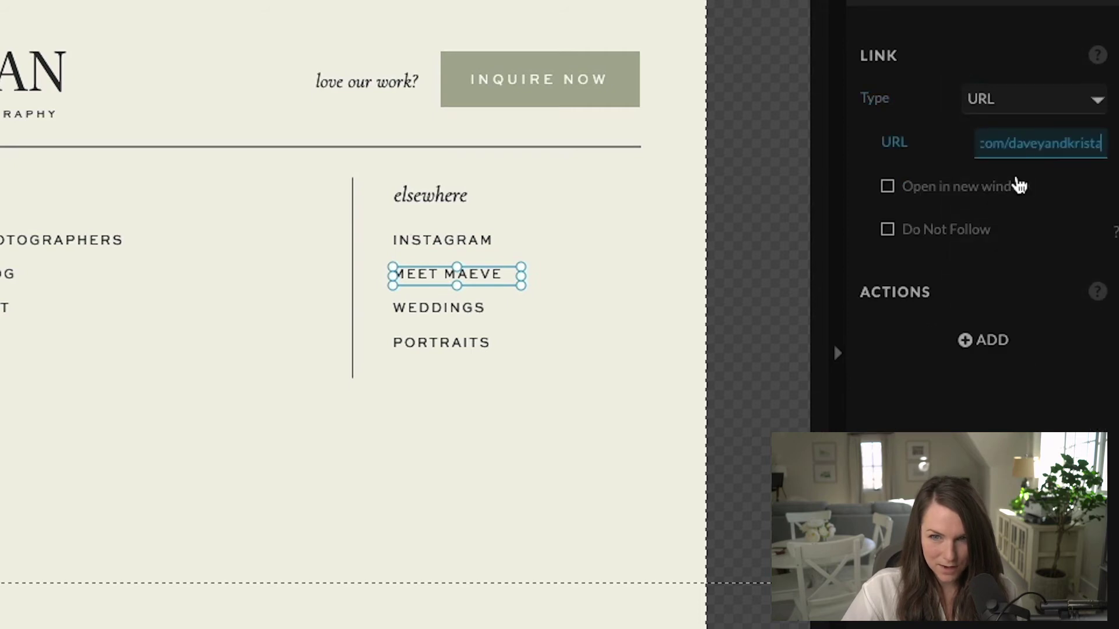
{"action": "left_click", "coordinate": [1017, 189]}
{"action": "double_click", "coordinate": [488, 277]}
{"action": "type", "text": "FACE"}
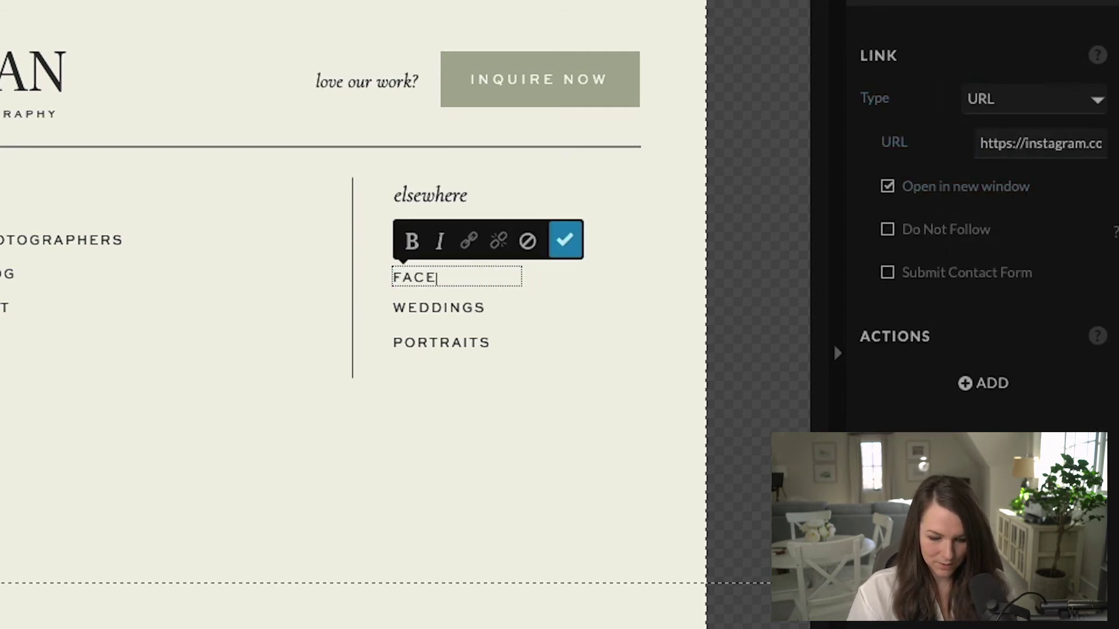
{"action": "type", "text": "BOOK"}
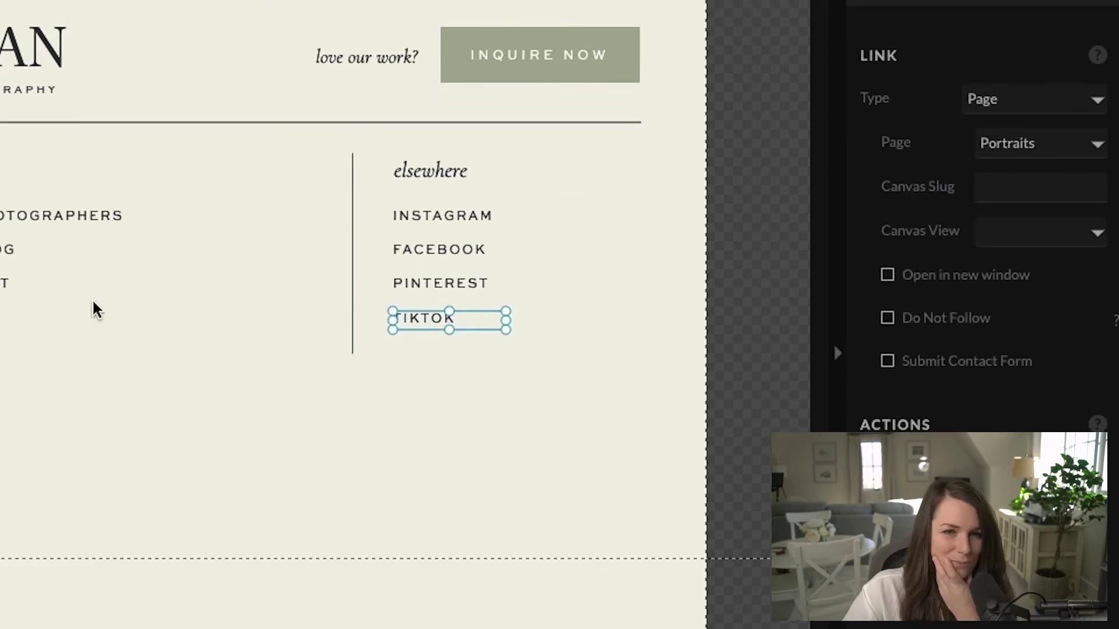
Step: Check the page targets of the navigation links and set the Contact link's page to Contact
{"action": "left_click", "coordinate": [466, 289]}
{"action": "left_click", "coordinate": [464, 306]}
{"action": "left_click", "coordinate": [463, 326]}
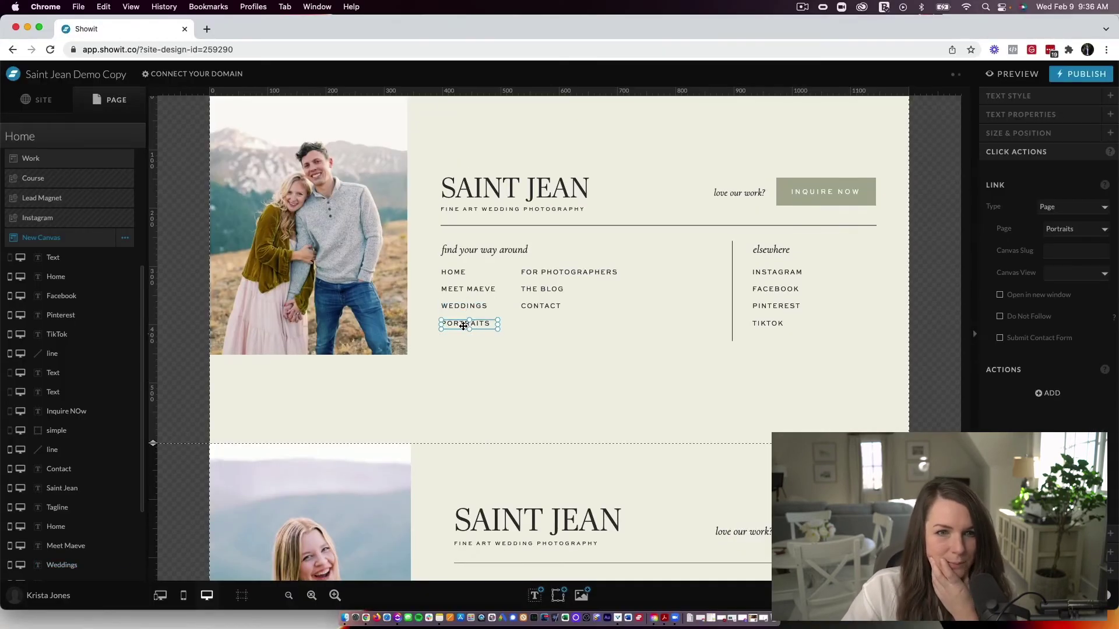
{"action": "left_click", "coordinate": [571, 272]}
{"action": "left_click", "coordinate": [561, 290]}
{"action": "left_click", "coordinate": [558, 310]}
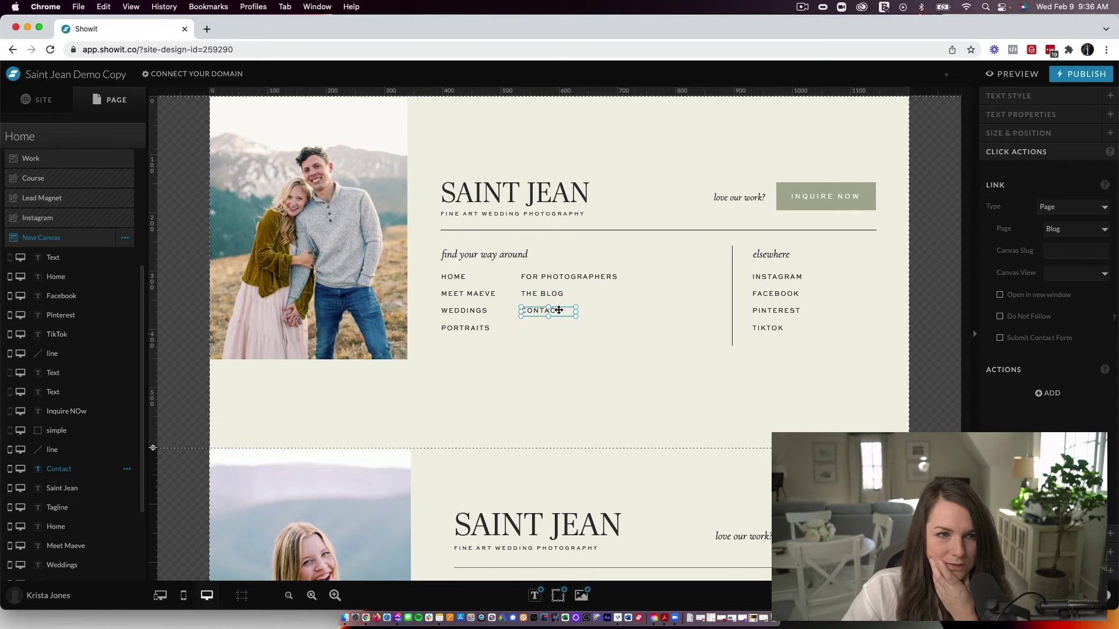
{"action": "left_click", "coordinate": [1081, 232]}
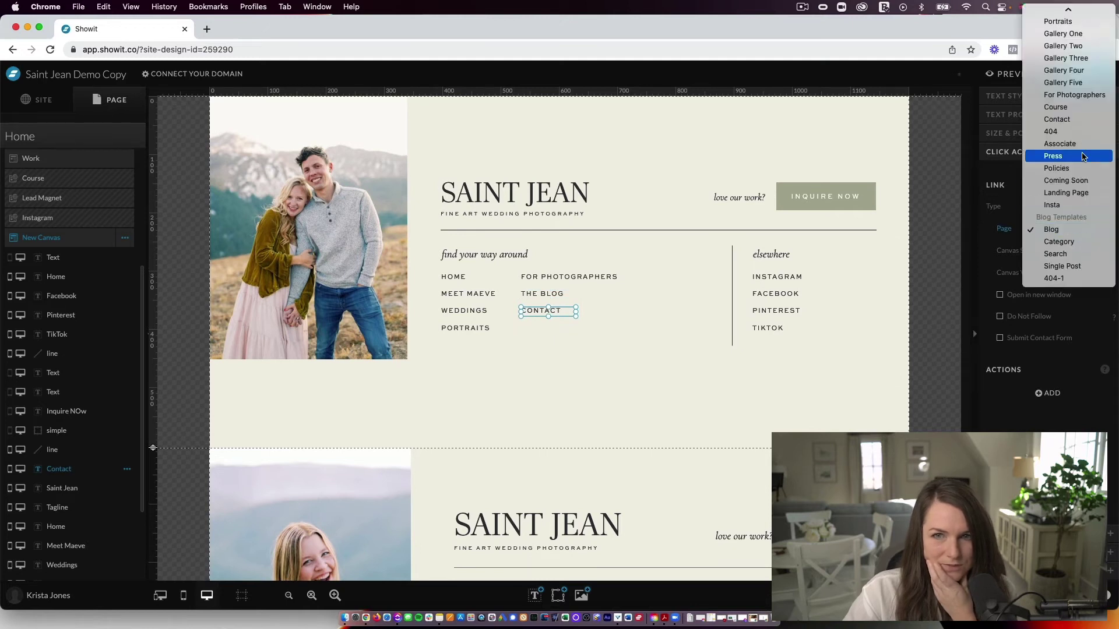
{"action": "scroll", "coordinate": [1083, 140], "scroll_direction": "up", "scroll_amount": 1}
{"action": "left_click", "coordinate": [1083, 132]}
{"action": "left_click", "coordinate": [581, 341]}
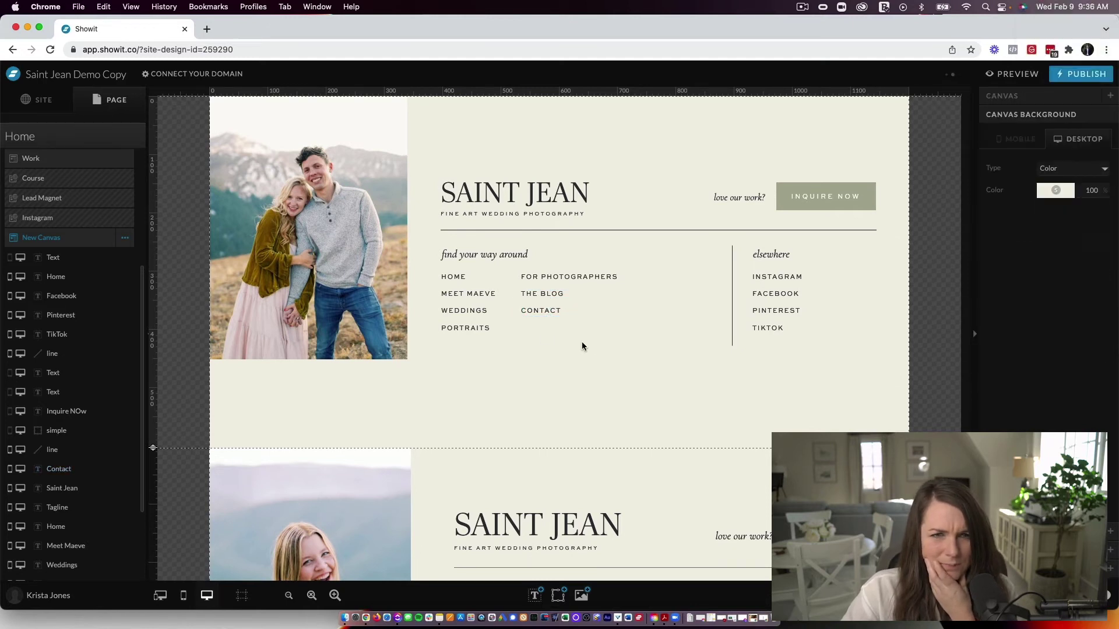
Step: Add a dark rectangle and shape it into a bar about 1294 × 45 px across the lower edge of the new canvas
{"action": "scroll", "coordinate": [649, 473], "scroll_direction": "down", "scroll_amount": 2}
{"action": "scroll", "coordinate": [690, 350], "scroll_direction": "down", "scroll_amount": 5}
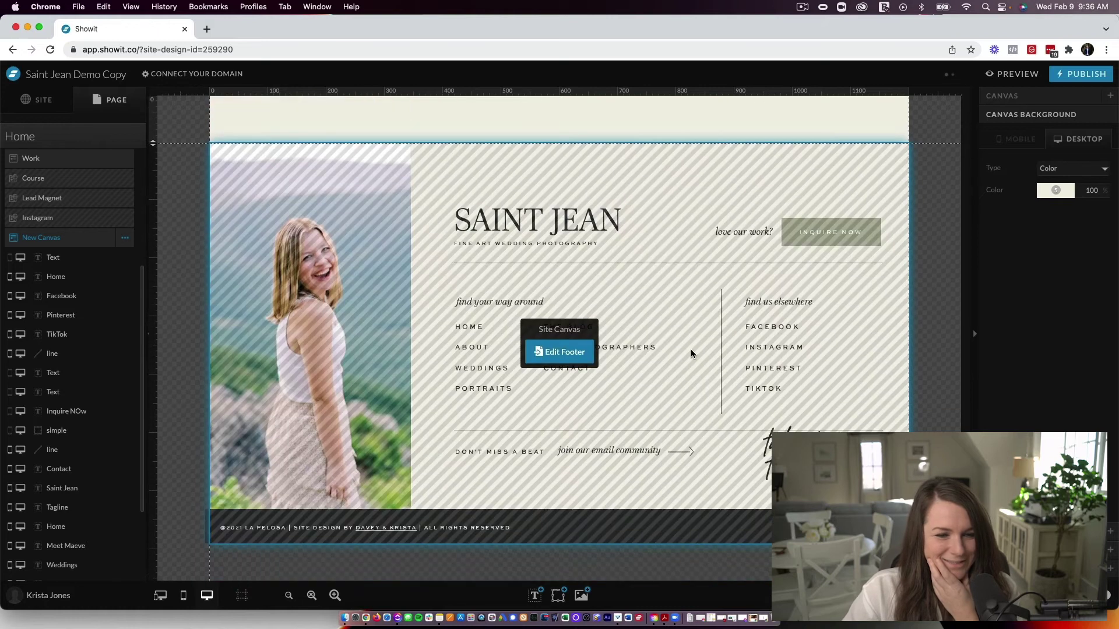
{"action": "scroll", "coordinate": [520, 545], "scroll_direction": "up", "scroll_amount": 4}
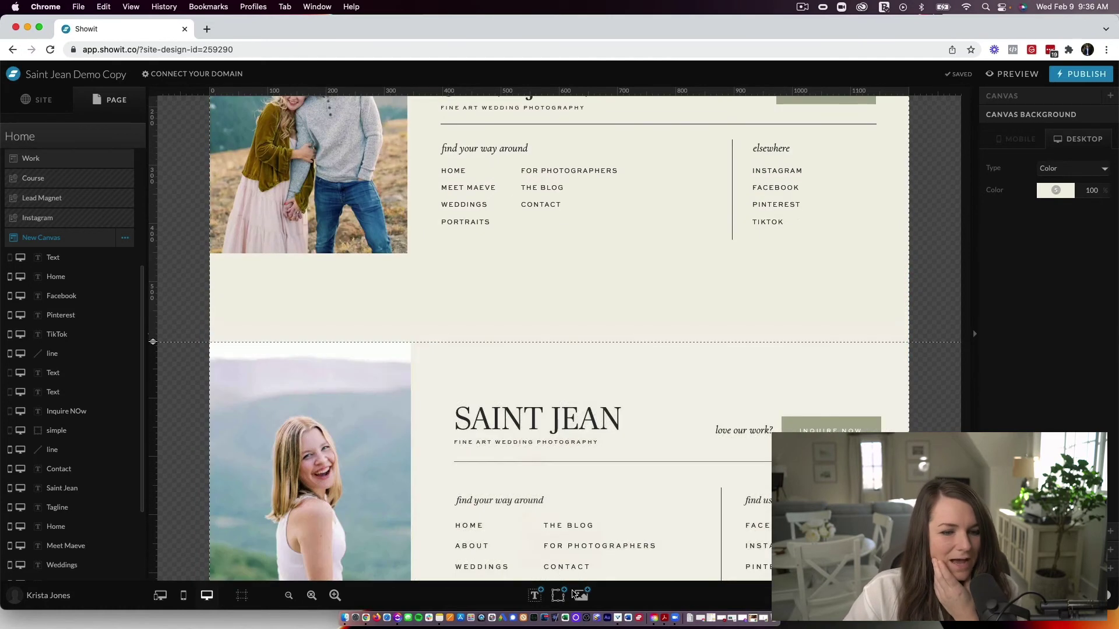
{"action": "mouse_move", "coordinate": [559, 595]}
{"action": "left_click", "coordinate": [553, 481]}
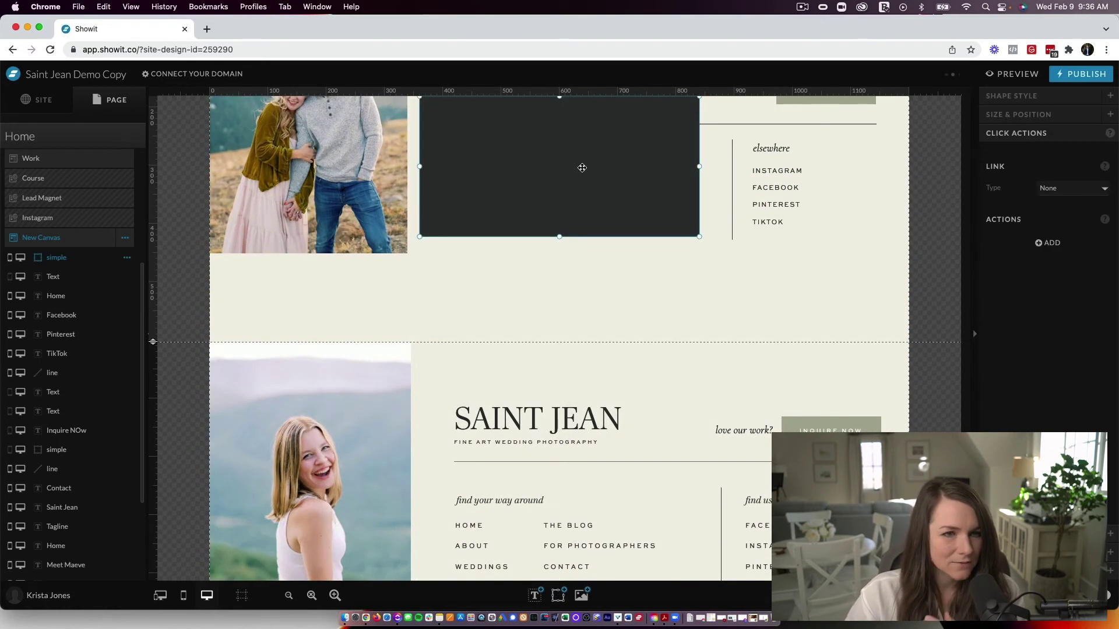
{"action": "left_click_drag", "start_coordinate": [580, 166], "coordinate": [484, 264]}
{"action": "left_click_drag", "start_coordinate": [594, 332], "coordinate": [826, 272]}
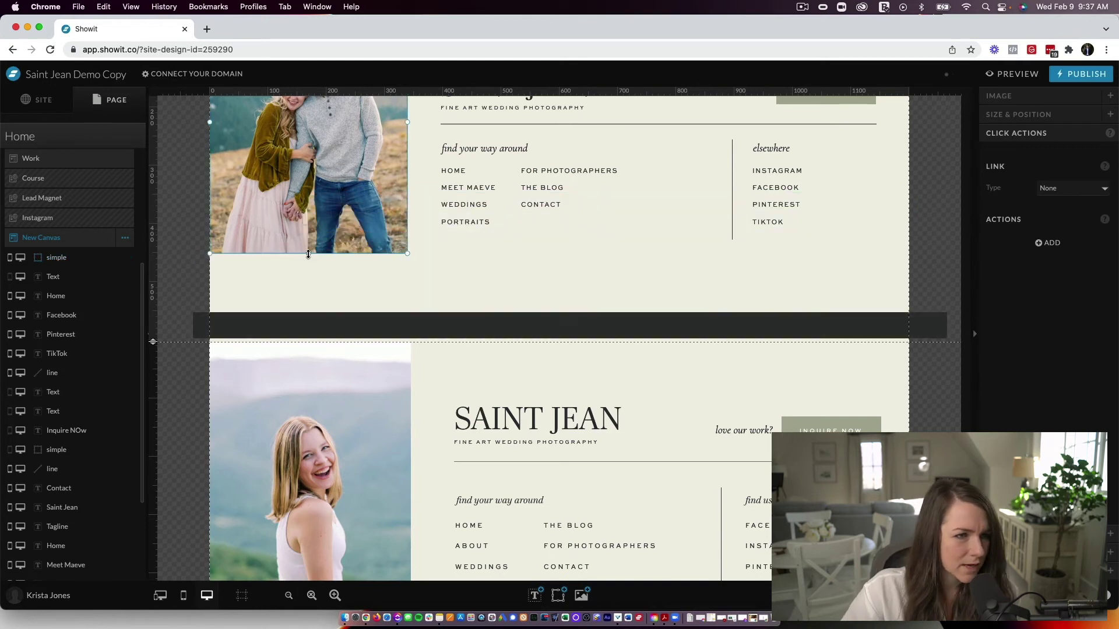
Step: Extend the couple photo down to the dark bar and lock the bar horizontally to stretch across the full width
{"action": "left_click_drag", "start_coordinate": [309, 253], "coordinate": [310, 313]}
{"action": "left_click", "coordinate": [486, 325]}
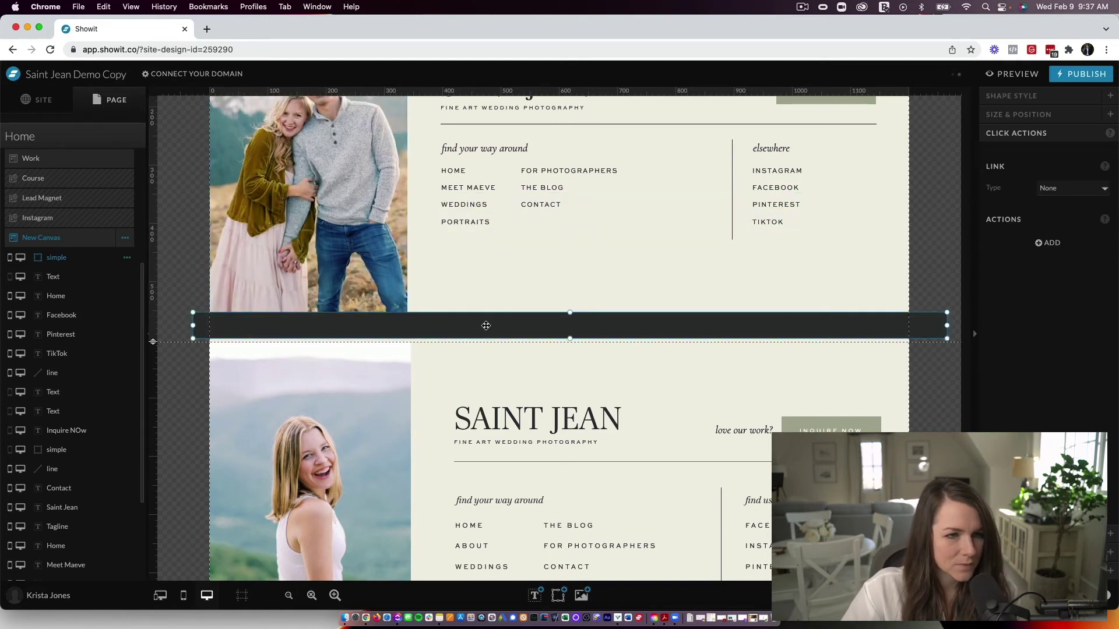
{"action": "left_click", "coordinate": [993, 97]}
{"action": "left_click", "coordinate": [1043, 496]}
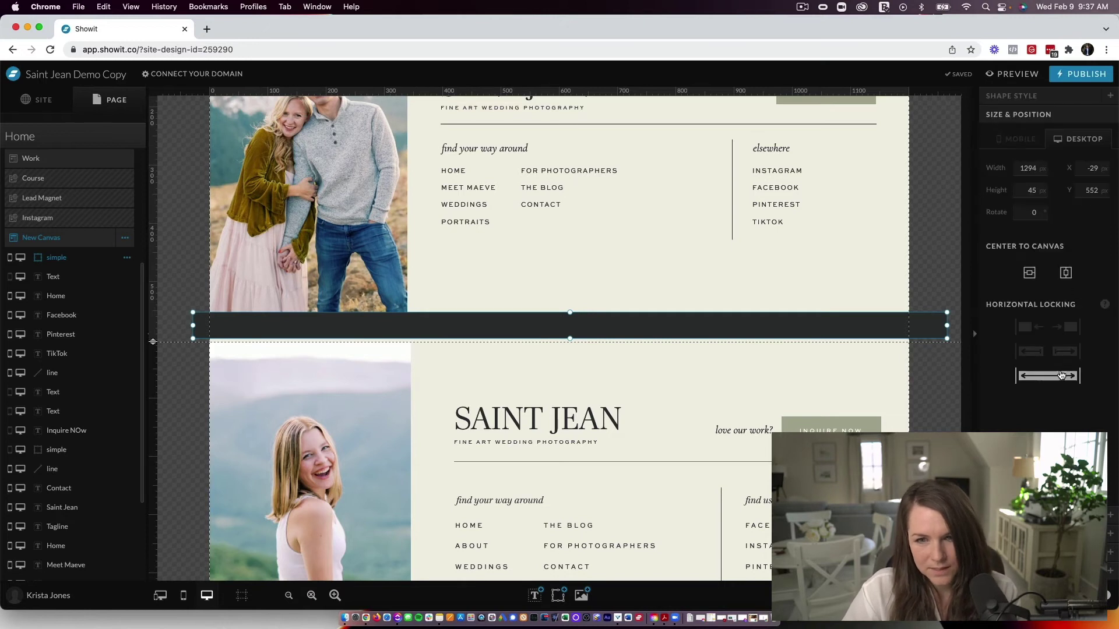
Step: Undo the trial move of a divider copy below the links, make the canvas taller and lower the dark bar to about Y 592 px
{"action": "left_click_drag", "start_coordinate": [687, 124], "coordinate": [686, 259]}
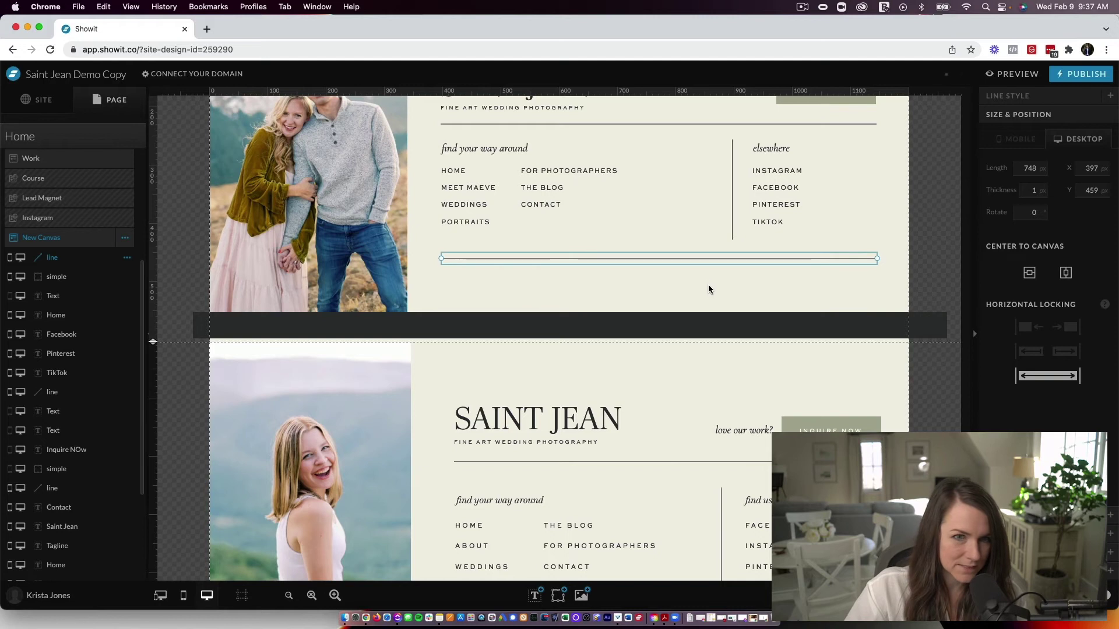
{"action": "key", "text": "super+z"}
{"action": "left_click_drag", "start_coordinate": [153, 341], "coordinate": [153, 369]}
{"action": "left_click_drag", "start_coordinate": [352, 330], "coordinate": [352, 354]}
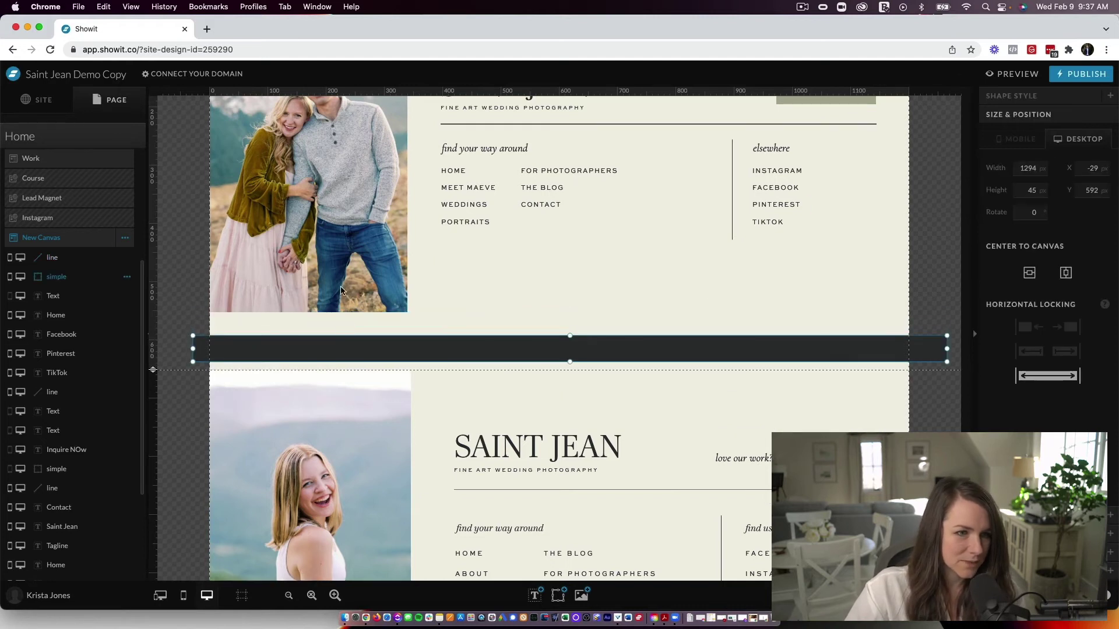
Step: Copy the Home link beneath the links and replace its text with "©2022 St Jean Photo | All Rights Reserved | Privacy Policy | Site Design by Davey & Krista"
{"action": "left_click", "coordinate": [453, 170]}
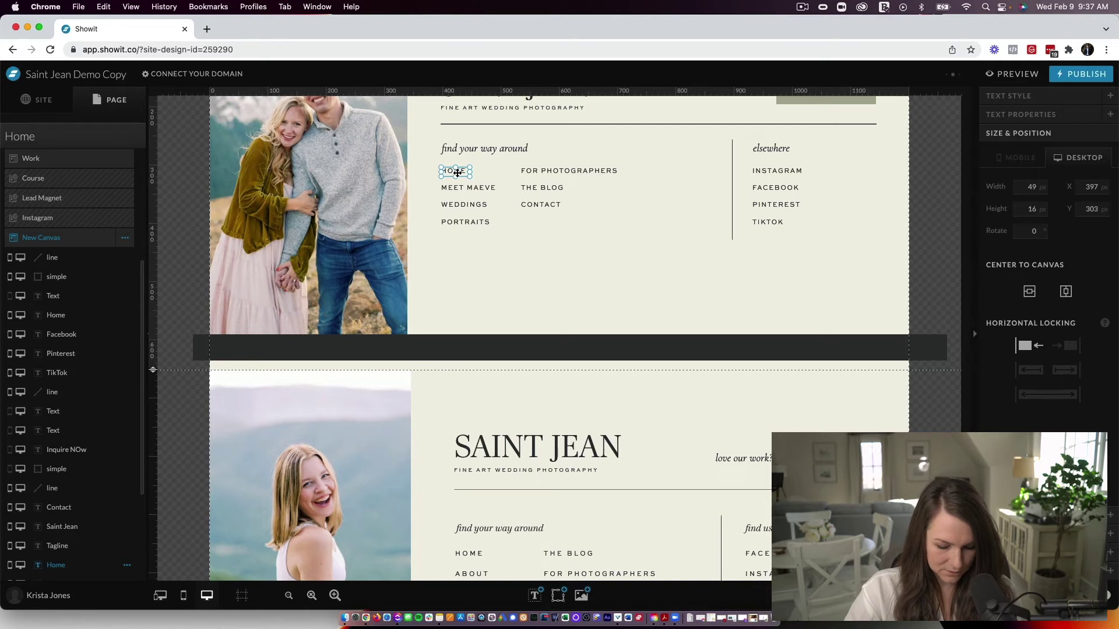
{"action": "key", "text": "super+v"}
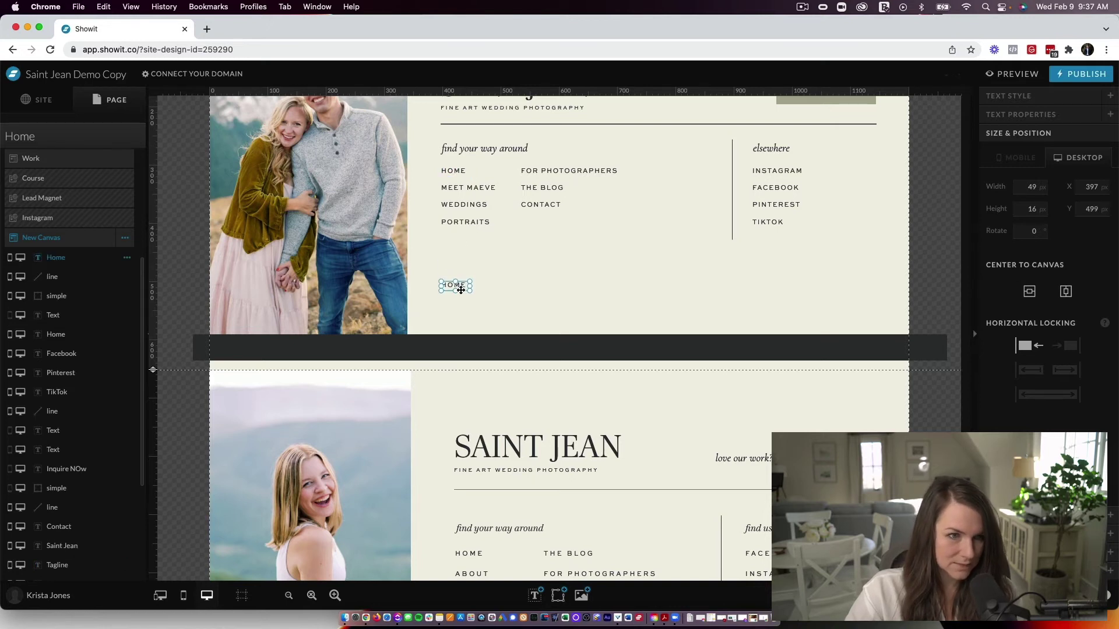
{"action": "left_click_drag", "start_coordinate": [461, 290], "coordinate": [461, 293]}
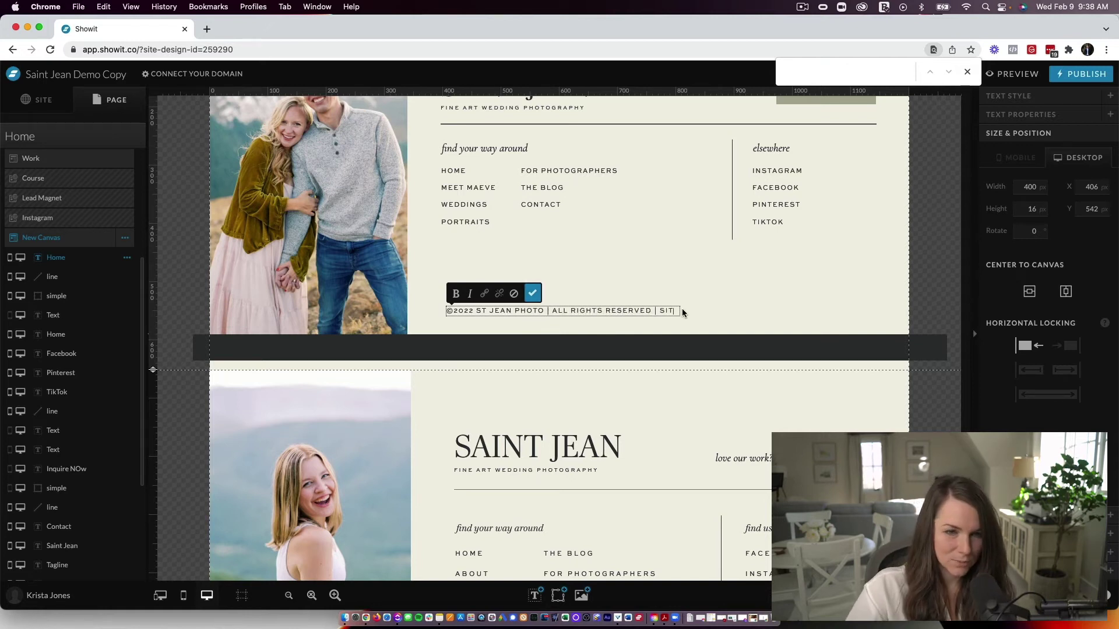
{"action": "double_click", "coordinate": [665, 310]}
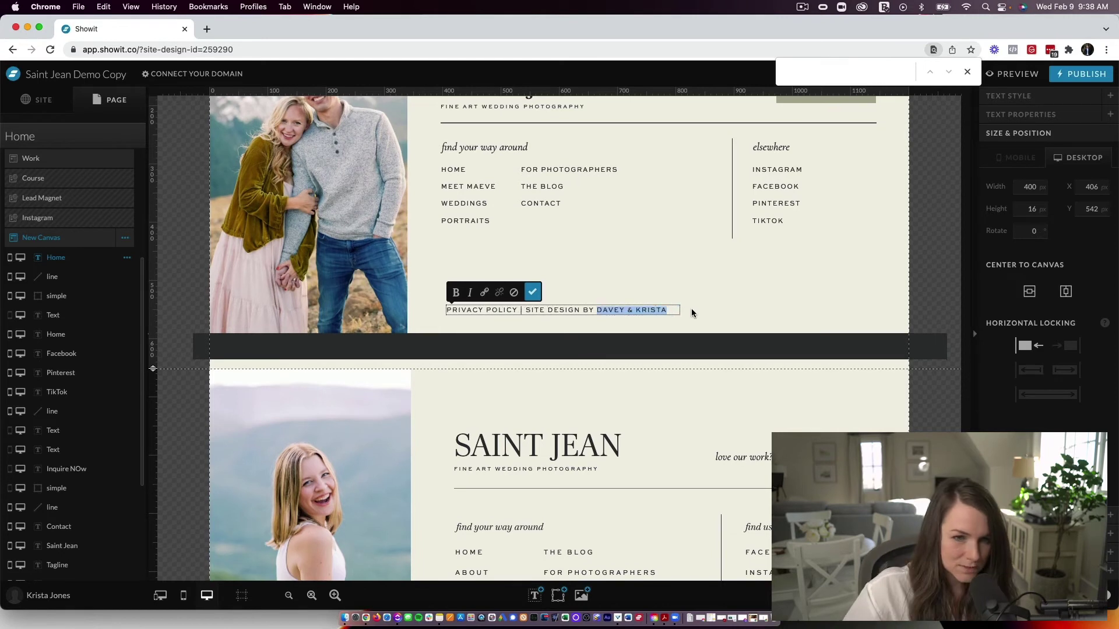
Step: Embed a link on Davey & Krista in the copyright line and link its Privacy Policy text to the Policies page
{"action": "left_click", "coordinate": [489, 297]}
{"action": "left_click", "coordinate": [585, 167]}
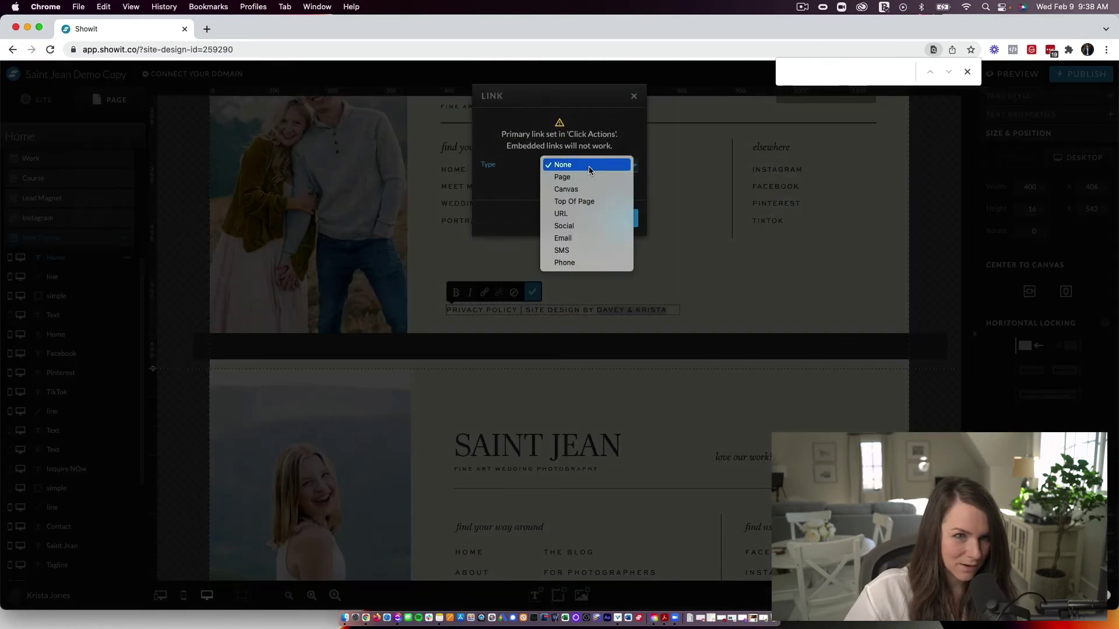
{"action": "left_click", "coordinate": [562, 176]}
{"action": "left_click", "coordinate": [590, 186]}
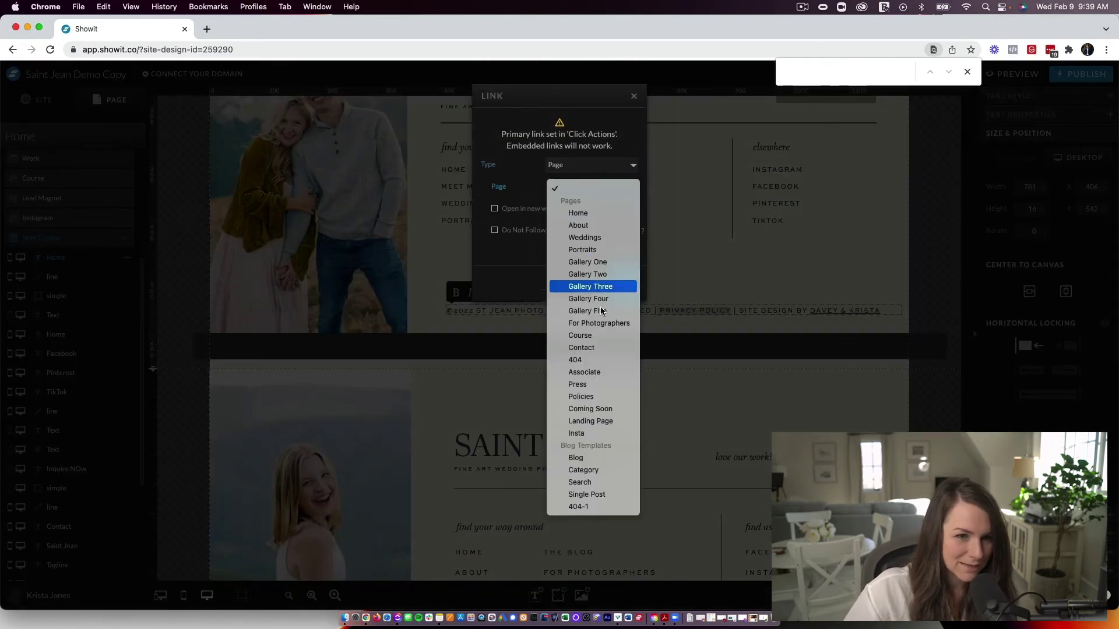
{"action": "left_click", "coordinate": [595, 397]}
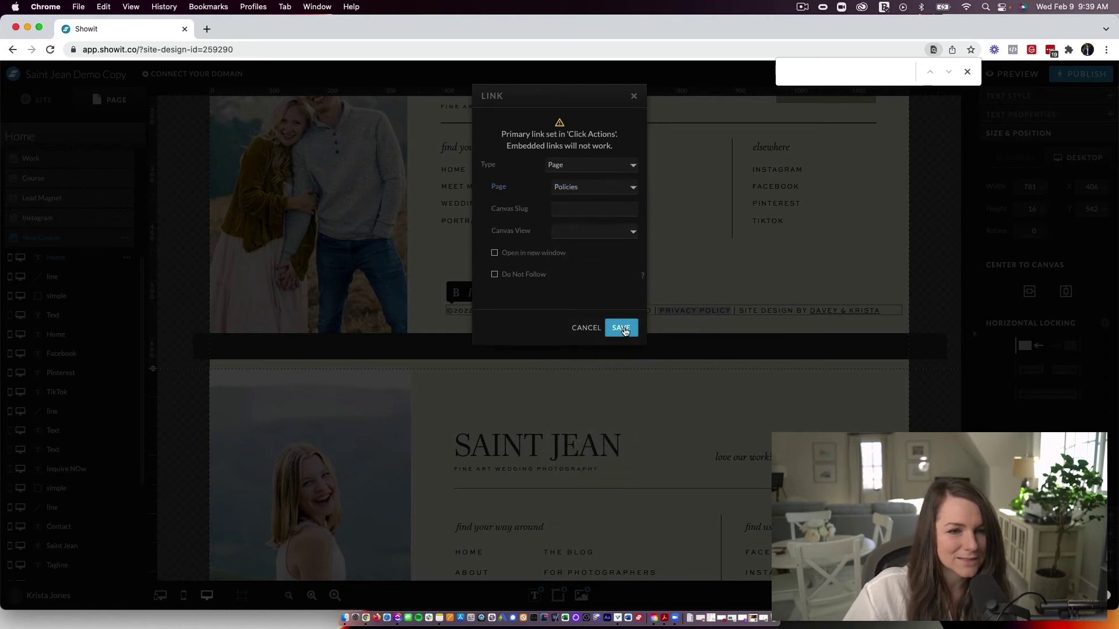
{"action": "left_click", "coordinate": [621, 328]}
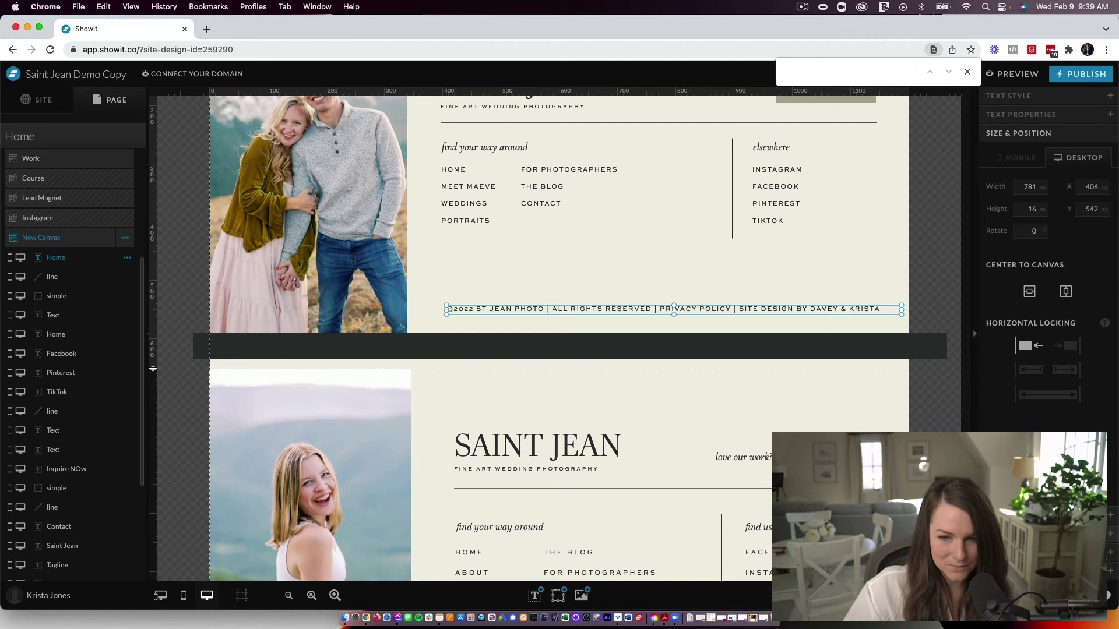
Step: Set the copyright line's primary link type to None
{"action": "left_click", "coordinate": [1101, 516]}
{"action": "left_click", "coordinate": [1075, 208]}
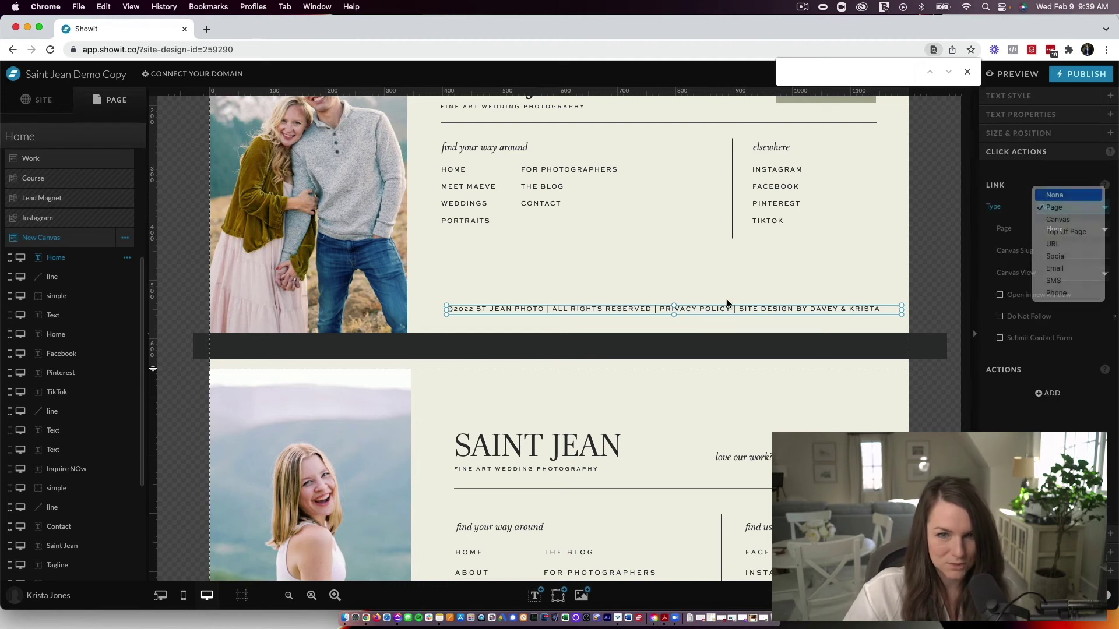
{"action": "left_click", "coordinate": [1074, 195]}
Step: Set the copyright line's text and inline link colours to the near-white palette swatch 8
{"action": "left_click", "coordinate": [1026, 97]}
{"action": "left_click", "coordinate": [1064, 172]}
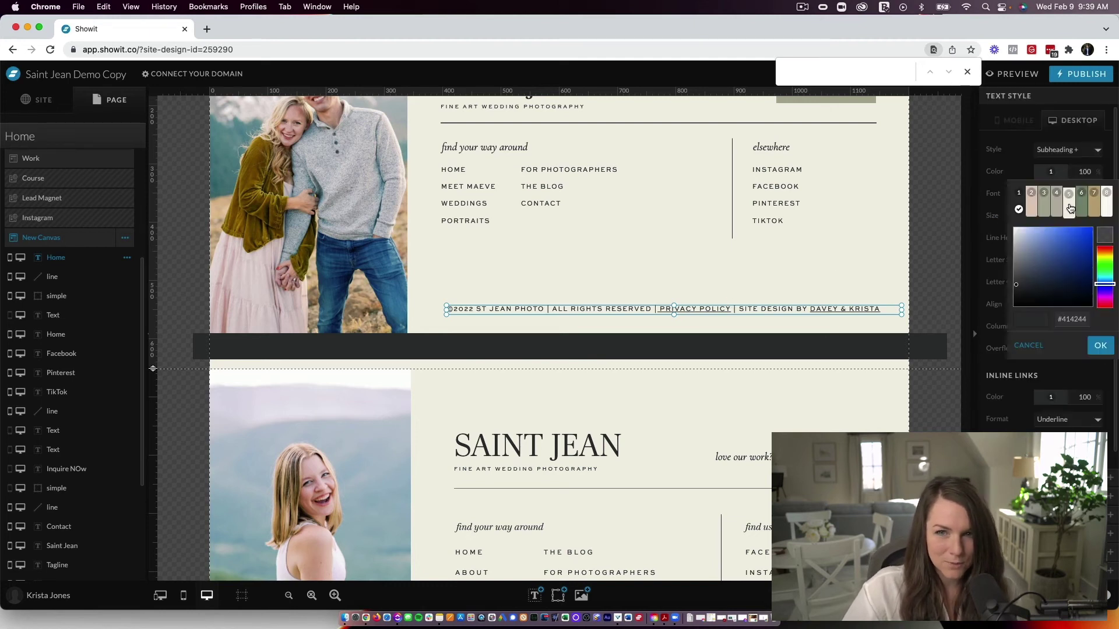
{"action": "left_click", "coordinate": [1105, 205]}
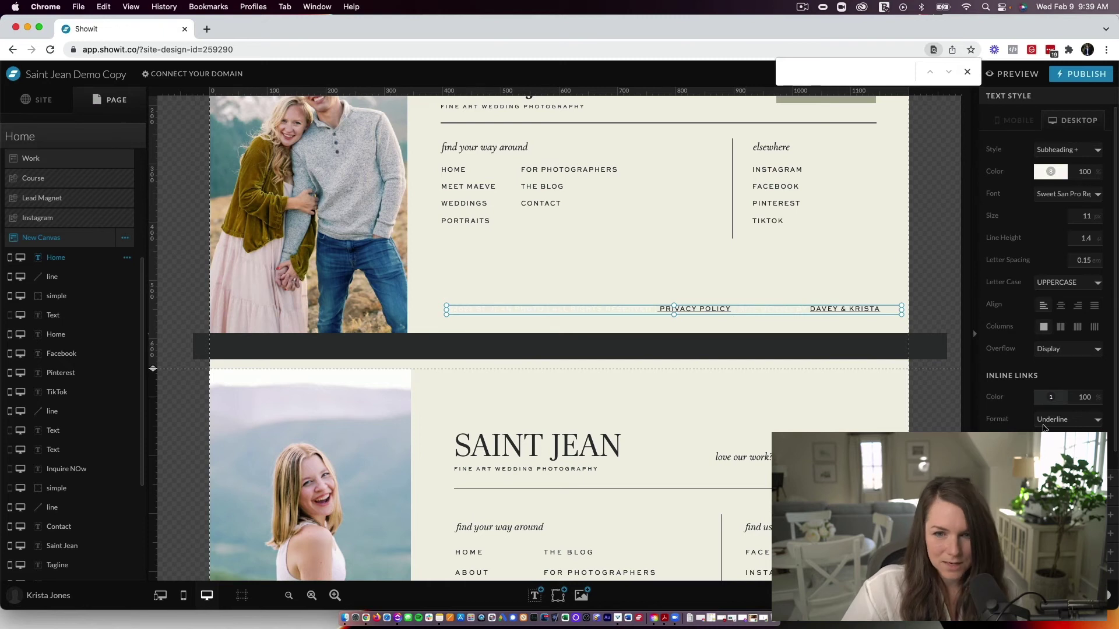
{"action": "left_click", "coordinate": [1051, 397]}
{"action": "left_click", "coordinate": [1095, 430]}
Step: Place the copyright line near the photo-side end of the dark bar and set its text size to 8 px
{"action": "left_click_drag", "start_coordinate": [827, 309], "coordinate": [604, 346]}
{"action": "double_click", "coordinate": [1083, 210]}
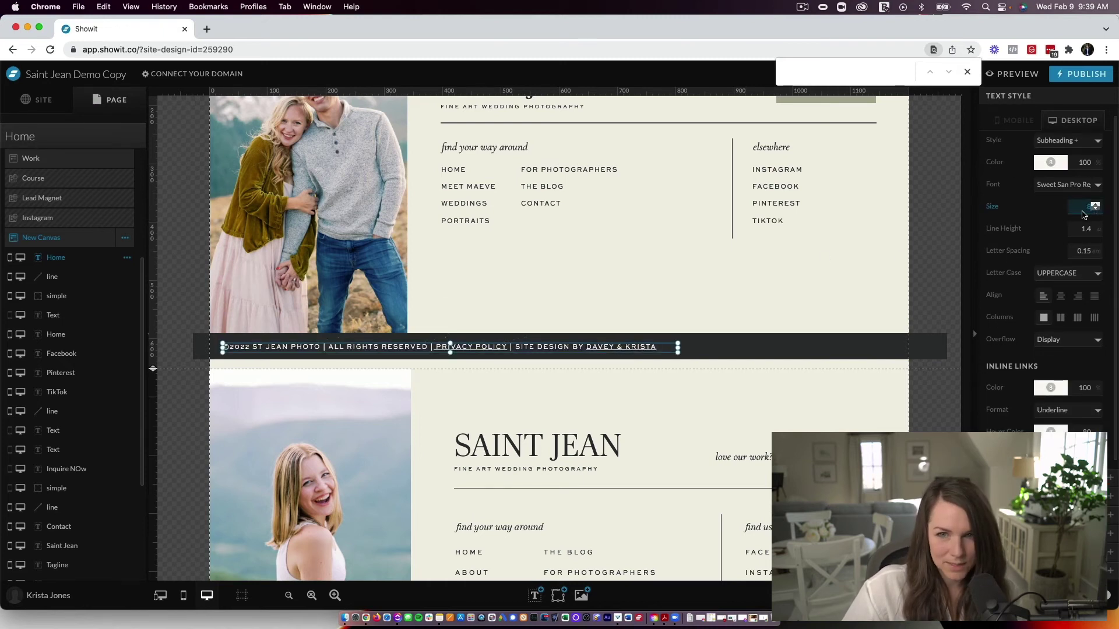
{"action": "type", "text": "8"}
{"action": "left_click", "coordinate": [802, 272]}
{"action": "left_click", "coordinate": [475, 347]}
{"action": "key", "text": "Left"}
{"action": "key", "text": "Left"}
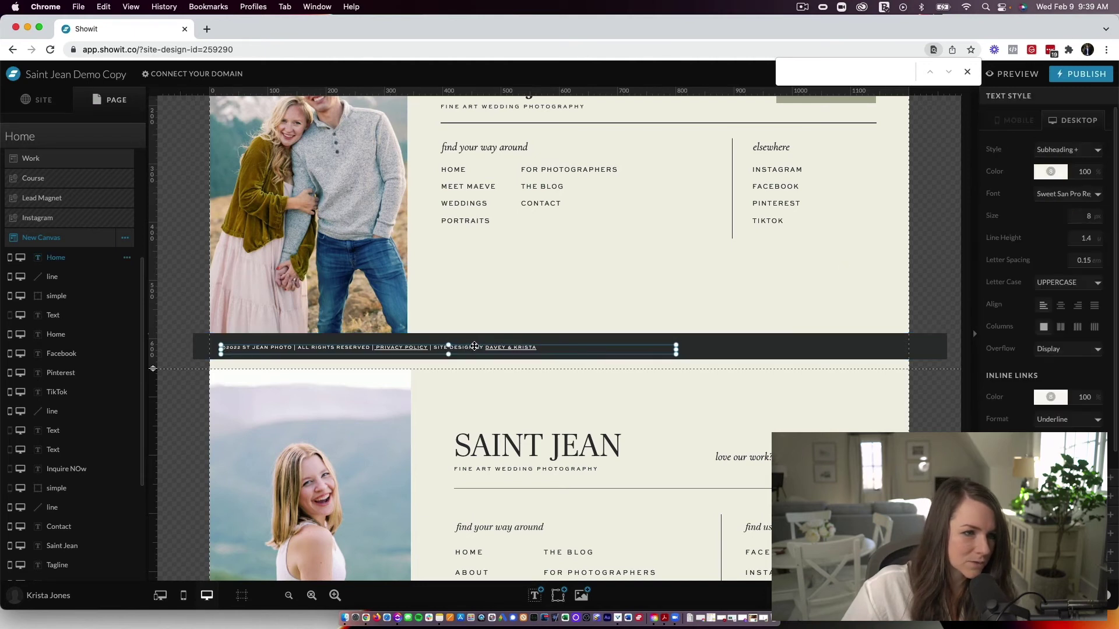
{"action": "left_click", "coordinate": [968, 73]}
{"action": "scroll", "coordinate": [583, 315], "scroll_direction": "down", "scroll_amount": 1}
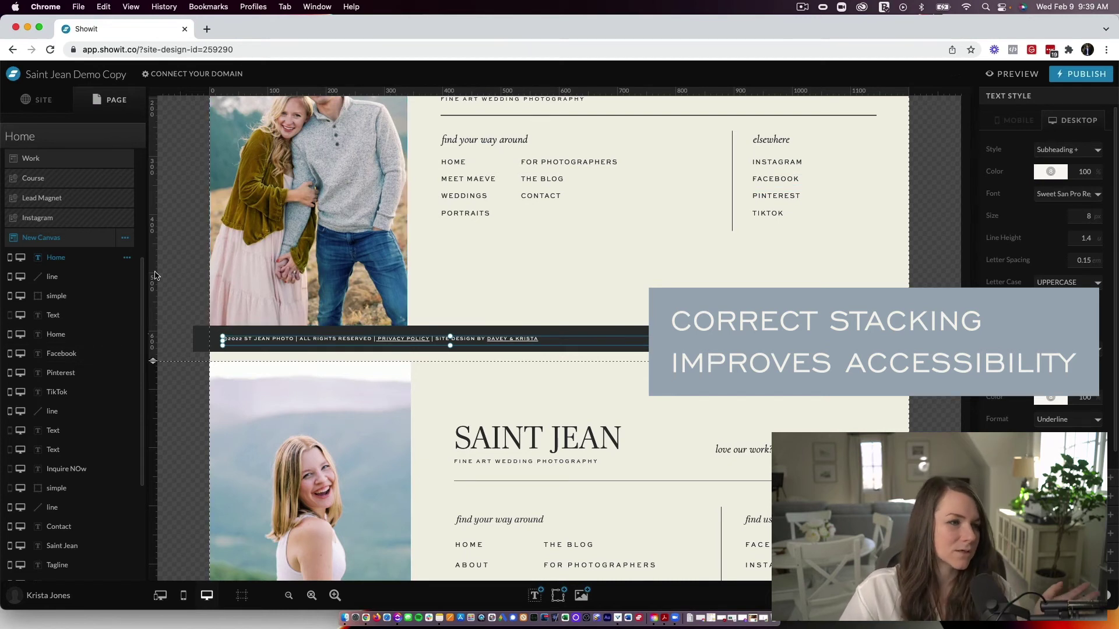
Step: Reorder the canvas layers so the copyright line and dark bar come last and the couple photo comes first
{"action": "left_click", "coordinate": [408, 349], "text": "shift"}
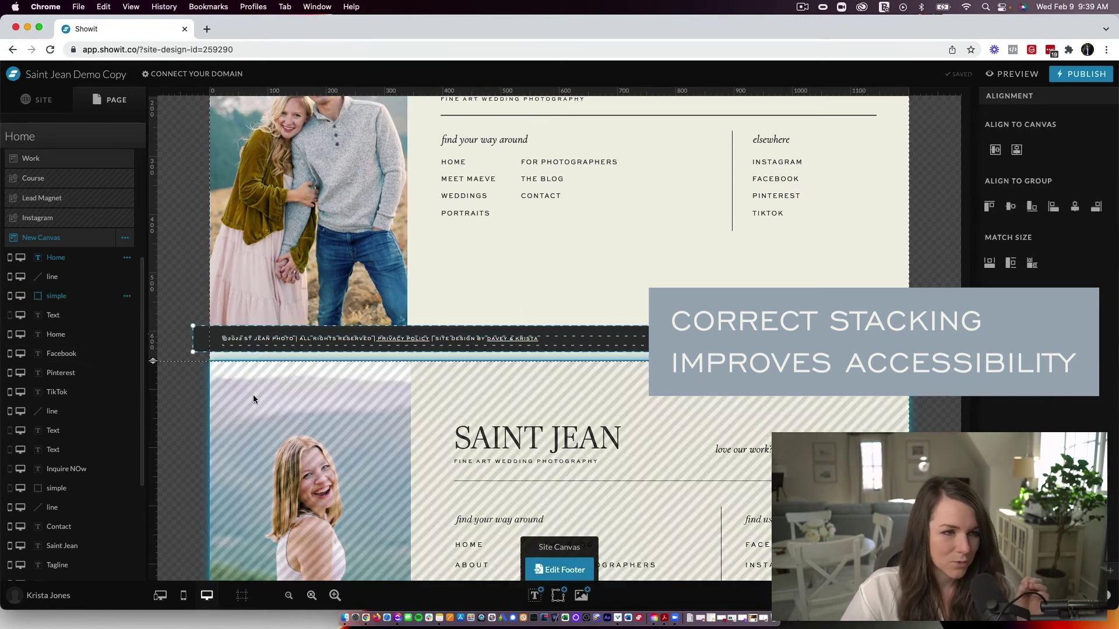
{"action": "scroll", "coordinate": [131, 354], "scroll_direction": "up", "scroll_amount": 1}
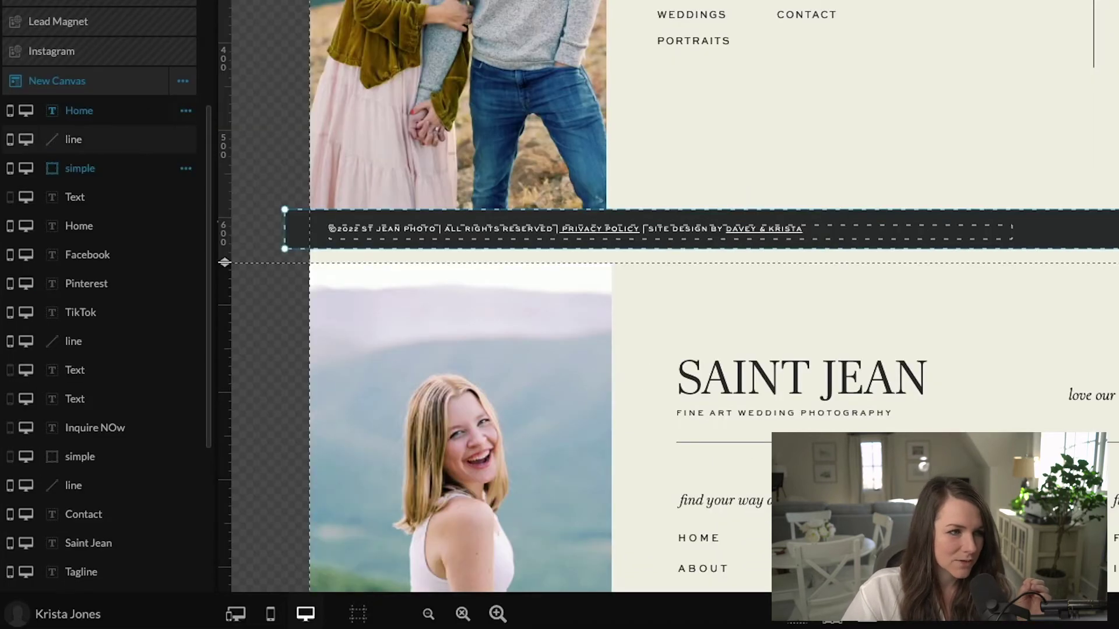
{"action": "left_click_drag", "start_coordinate": [76, 298], "coordinate": [108, 565]}
{"action": "scroll", "coordinate": [108, 561], "scroll_direction": "down", "scroll_amount": 4}
{"action": "left_click_drag", "start_coordinate": [111, 364], "coordinate": [117, 524]}
{"action": "scroll", "coordinate": [770, 155], "scroll_direction": "up", "scroll_amount": 3}
{"action": "left_click_drag", "start_coordinate": [110, 461], "coordinate": [140, 56]}
{"action": "scroll", "coordinate": [139, 69], "scroll_direction": "up", "scroll_amount": 5}
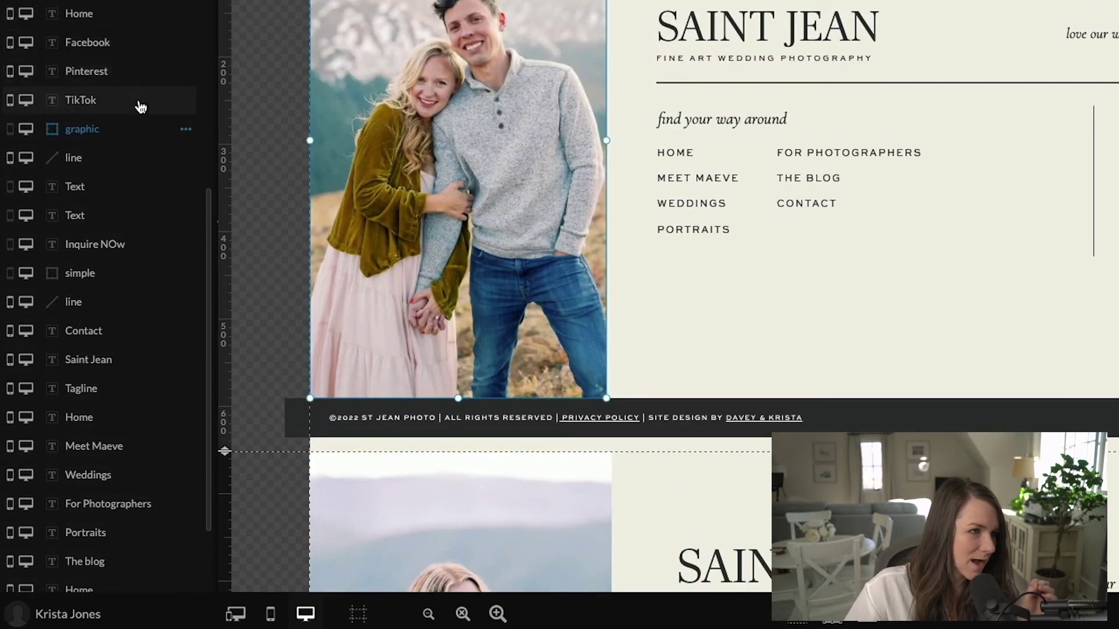
Step: Move the Saint Jean title, Tagline and horizontal line layers up directly beneath the photo graphic layer, in that order
{"action": "left_click_drag", "start_coordinate": [105, 225], "coordinate": [120, 45]}
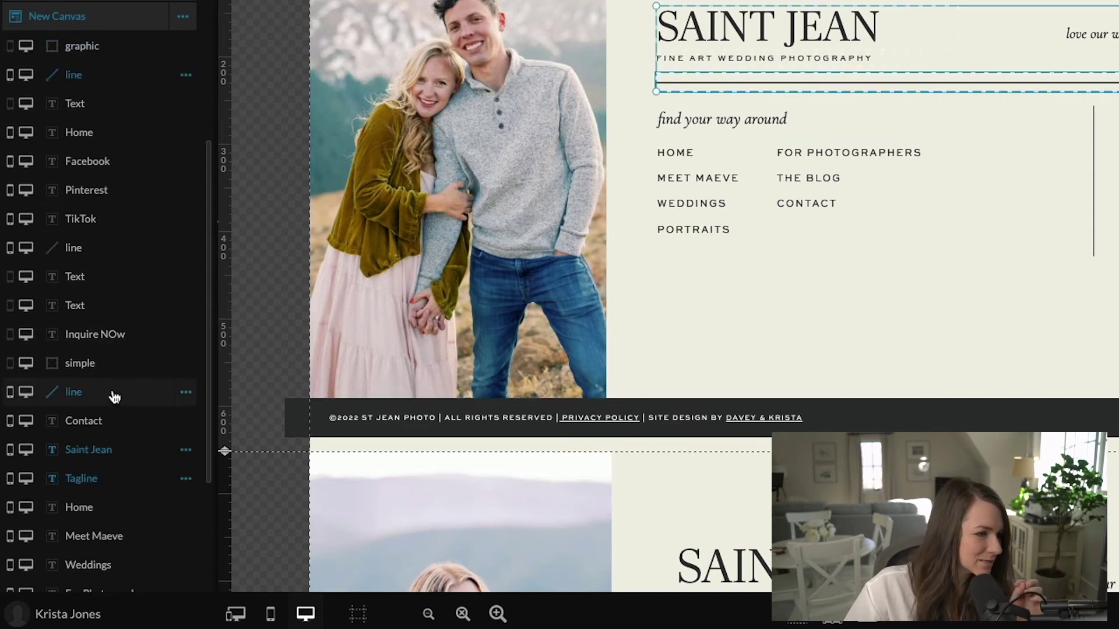
{"action": "left_click_drag", "start_coordinate": [114, 397], "coordinate": [132, 80]}
{"action": "left_click", "coordinate": [119, 140]}
{"action": "left_click_drag", "start_coordinate": [115, 155], "coordinate": [120, 85]}
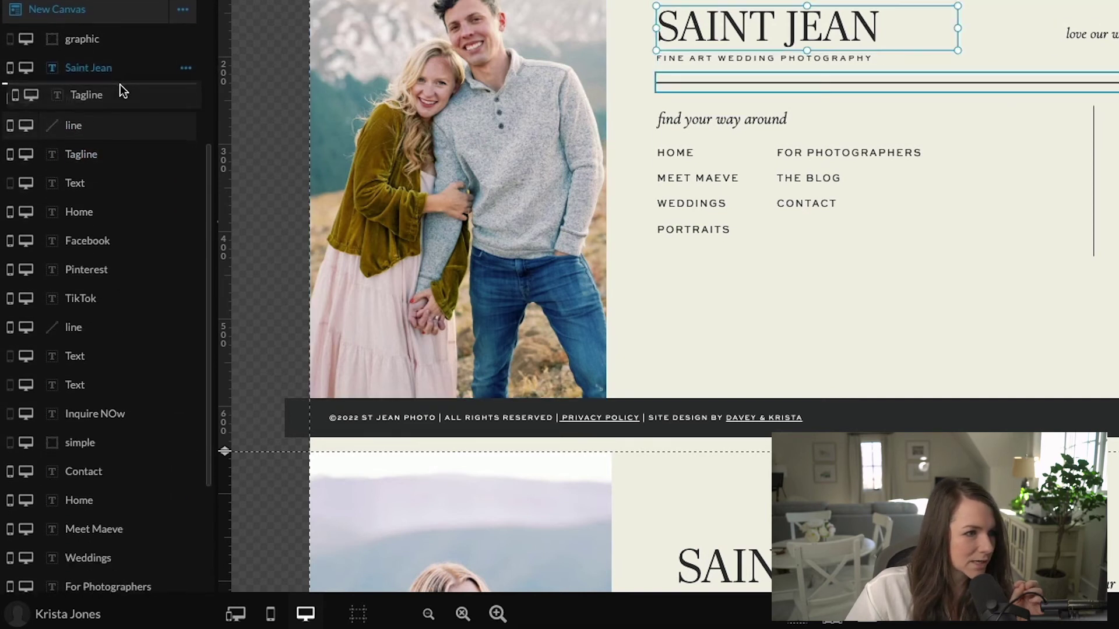
Step: Stack the "love our work?" text and Inquire Now button layers after Tagline, and the navigation heading and links after the line, ending with Contact
{"action": "left_click_drag", "start_coordinate": [1116, 2], "coordinate": [1047, 52]}
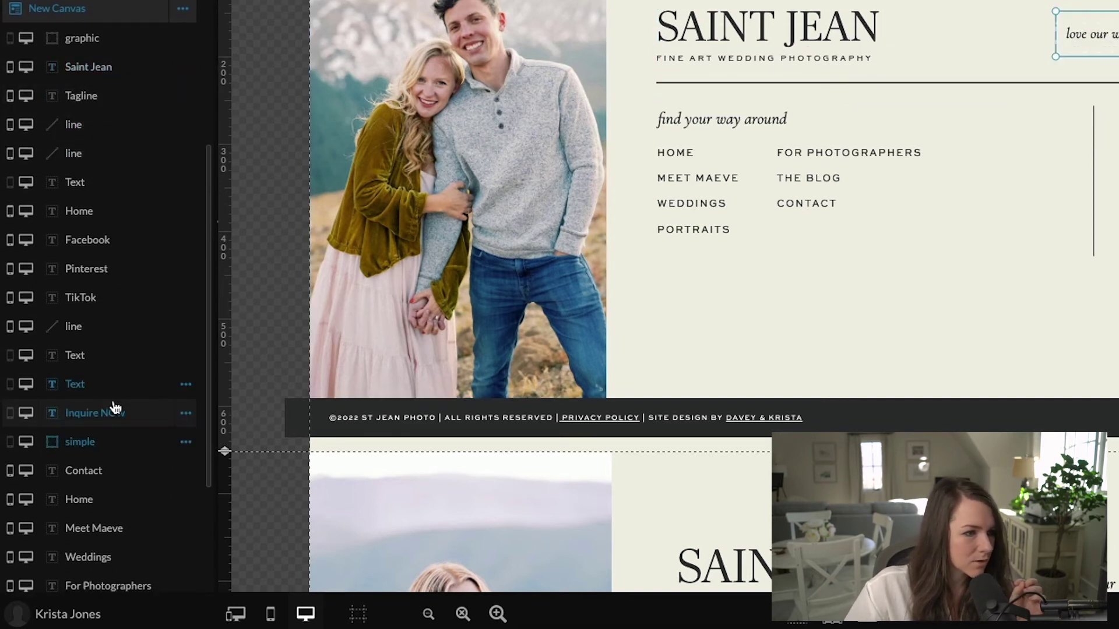
{"action": "left_click_drag", "start_coordinate": [119, 333], "coordinate": [135, 107]}
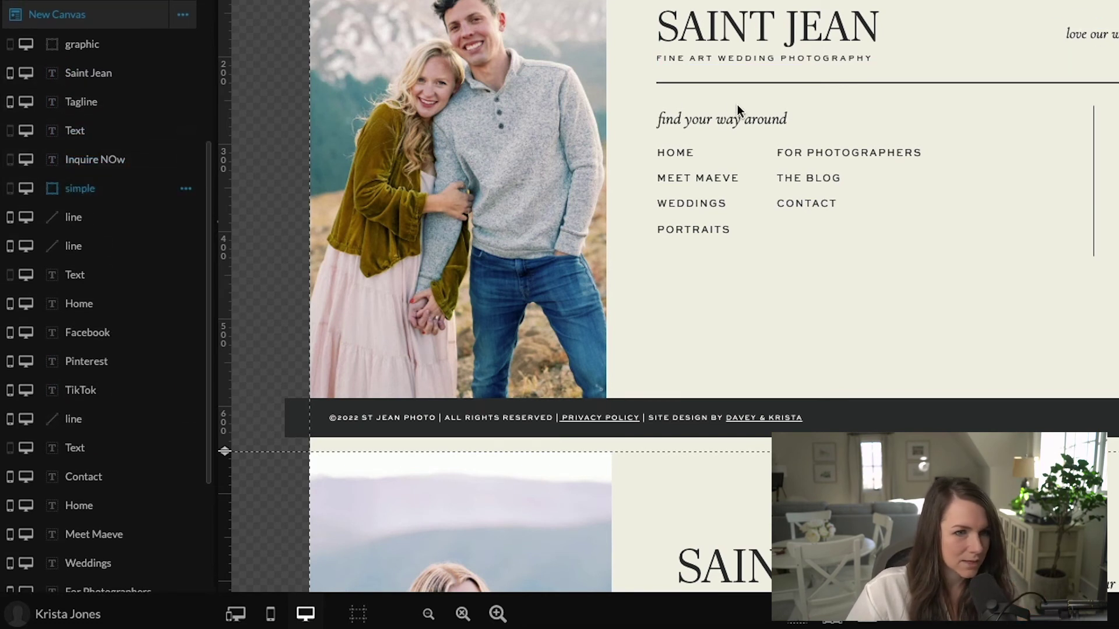
{"action": "left_click", "coordinate": [775, 85]}
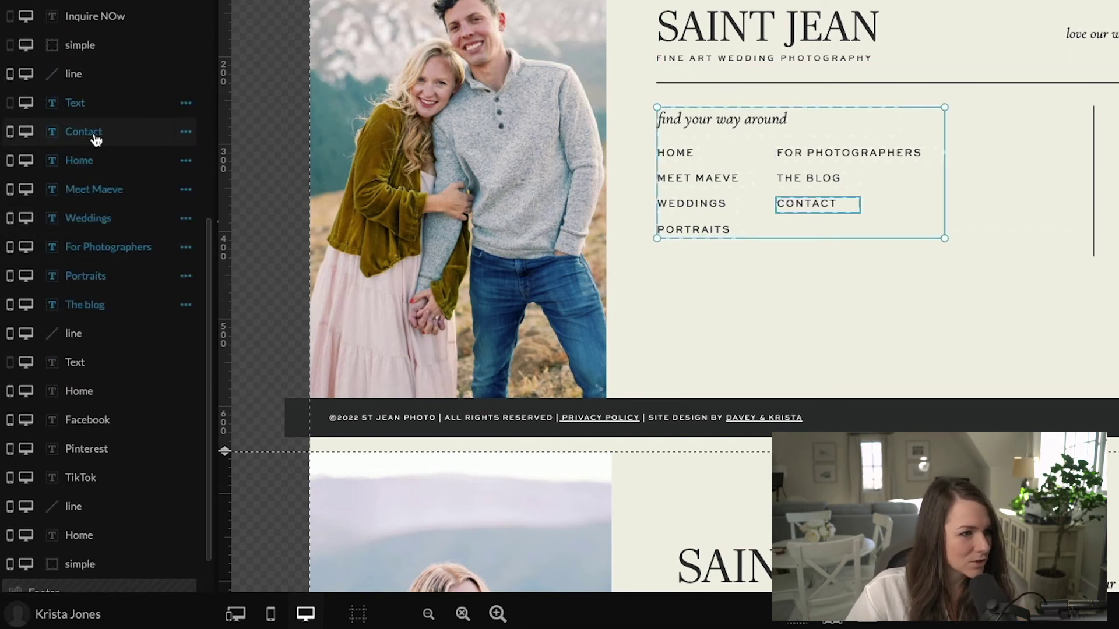
{"action": "left_click_drag", "start_coordinate": [94, 132], "coordinate": [126, 315]}
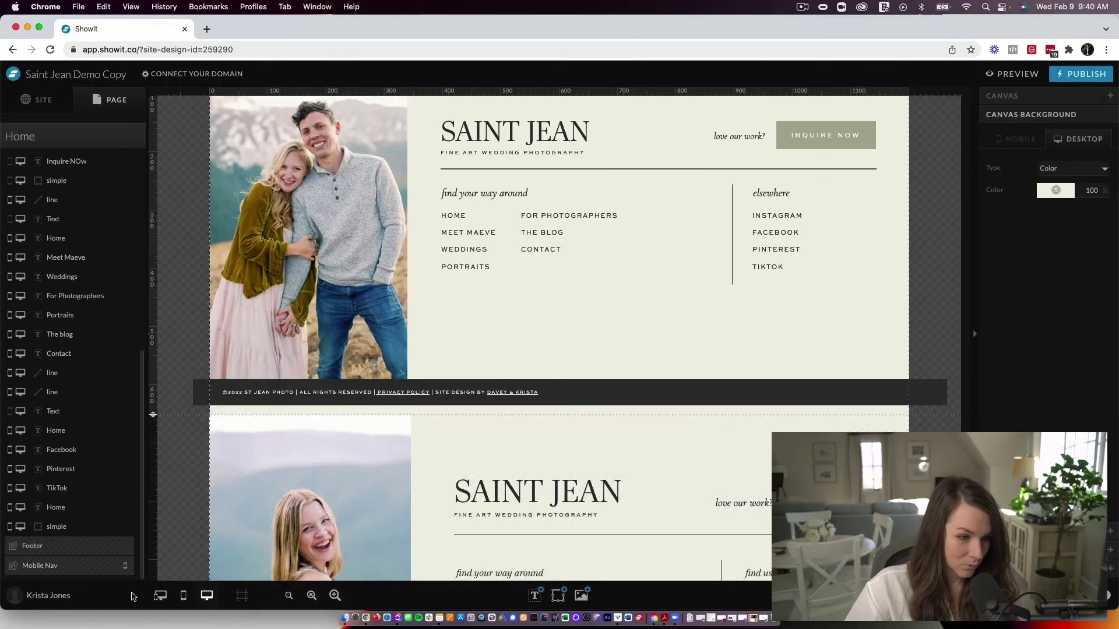
Step: Show mobile and desktop layouts side by side and reshape the mobile dark bar to about 343 × 83 px at X -4, Y 756
{"action": "left_click", "coordinate": [236, 614]}
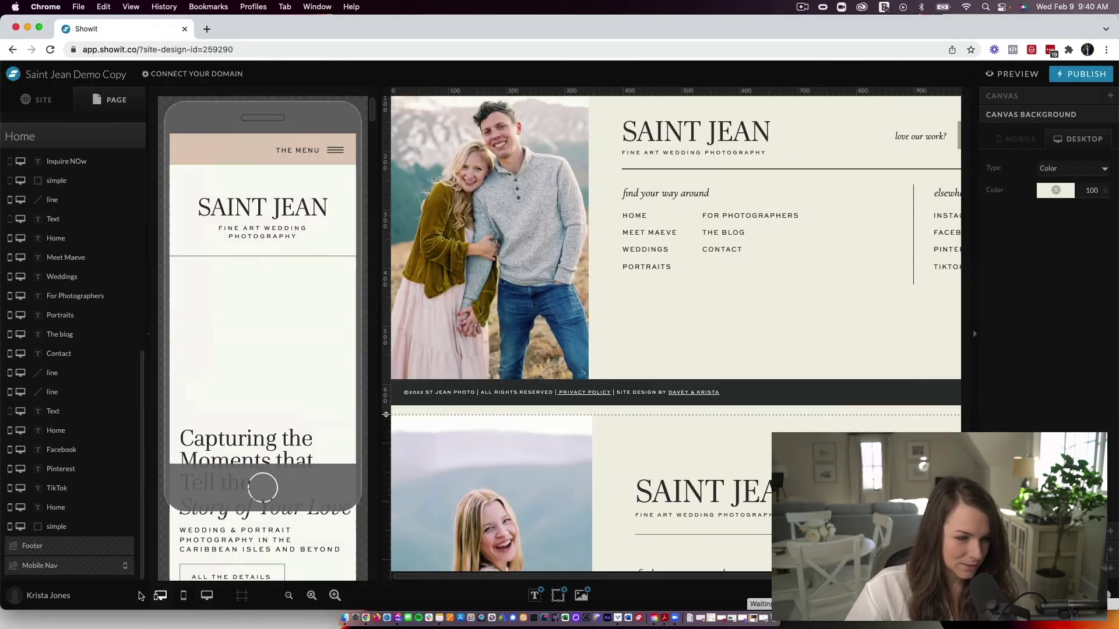
{"action": "scroll", "coordinate": [78, 239], "scroll_direction": "up", "scroll_amount": 4}
{"action": "left_click", "coordinate": [64, 198]}
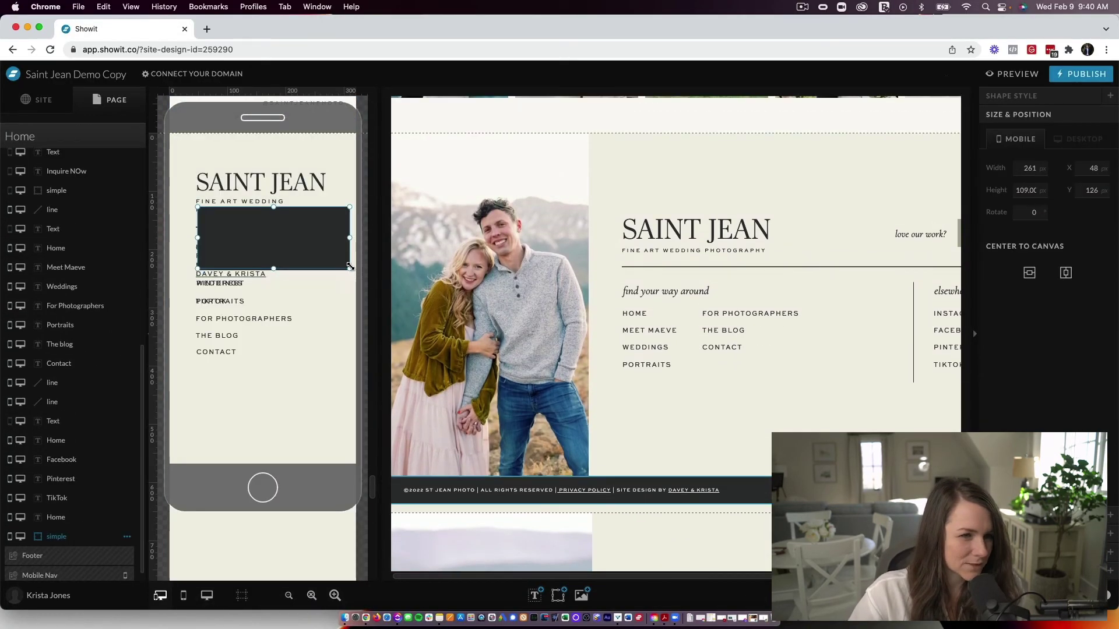
{"action": "left_click_drag", "start_coordinate": [353, 268], "coordinate": [368, 374]}
{"action": "scroll", "coordinate": [339, 493], "scroll_direction": "down", "scroll_amount": 3}
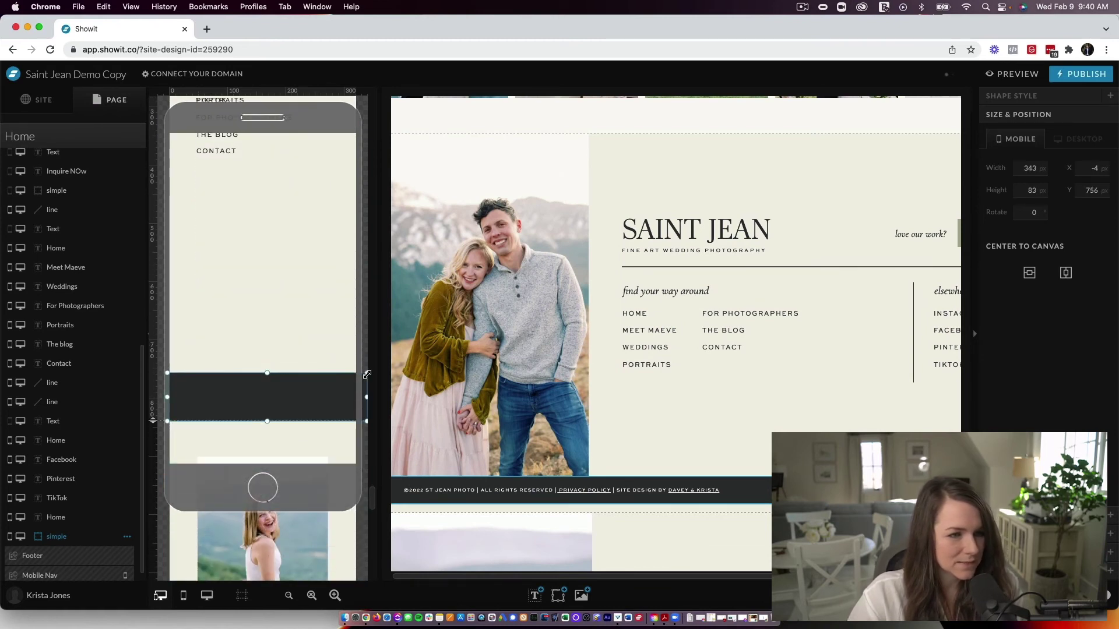
Step: Lower the mobile copyright line toward the dark bar, colour its text with the near-white swatch and set its size to 8 px
{"action": "scroll", "coordinate": [323, 367], "scroll_direction": "up", "scroll_amount": 3}
{"action": "left_click", "coordinate": [309, 190]}
{"action": "left_click_drag", "start_coordinate": [327, 210], "coordinate": [335, 433]}
{"action": "left_click", "coordinate": [1009, 95]}
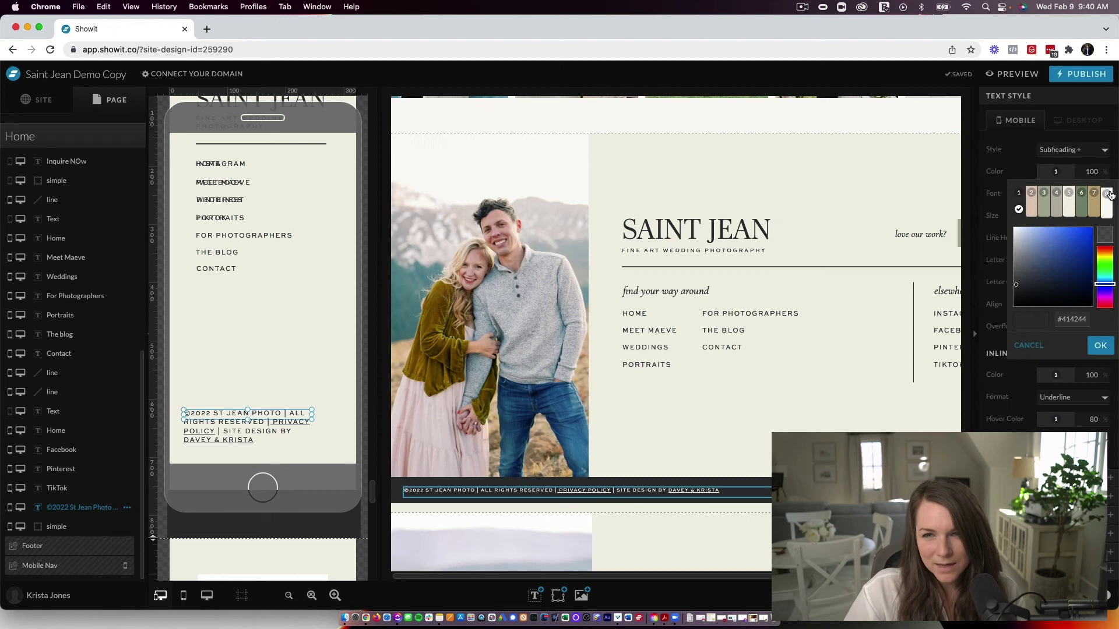
{"action": "key", "text": "Return"}
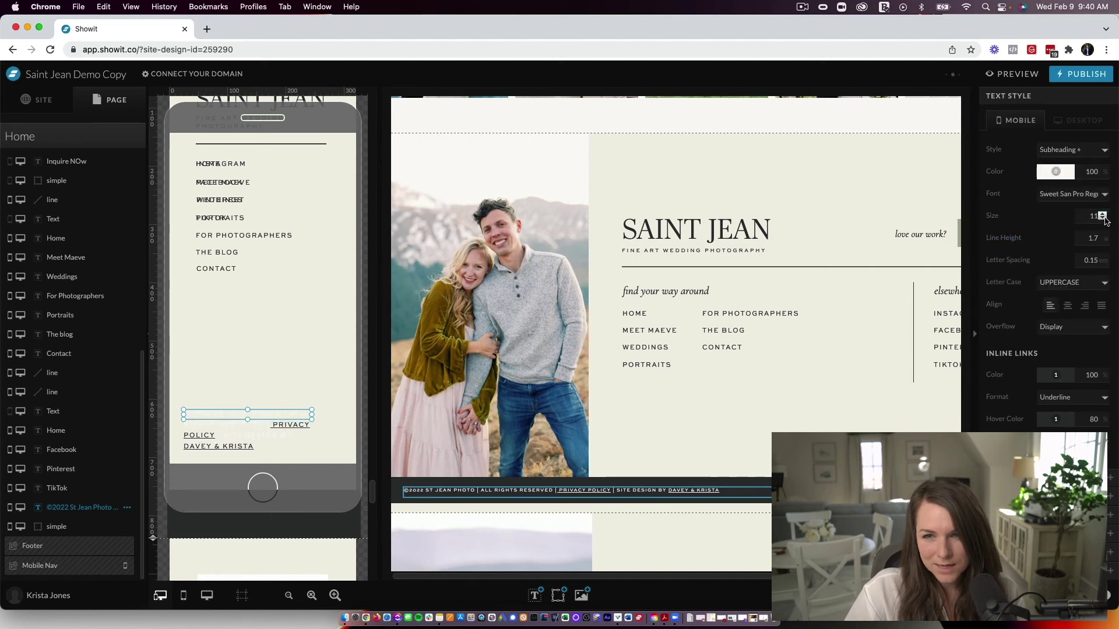
{"action": "left_click", "coordinate": [1102, 219]}
Step: Set the mobile copyright line's inline link and hover colours to near-white and fit the text inside the dark bar
{"action": "scroll", "coordinate": [280, 369], "scroll_direction": "down", "scroll_amount": 3}
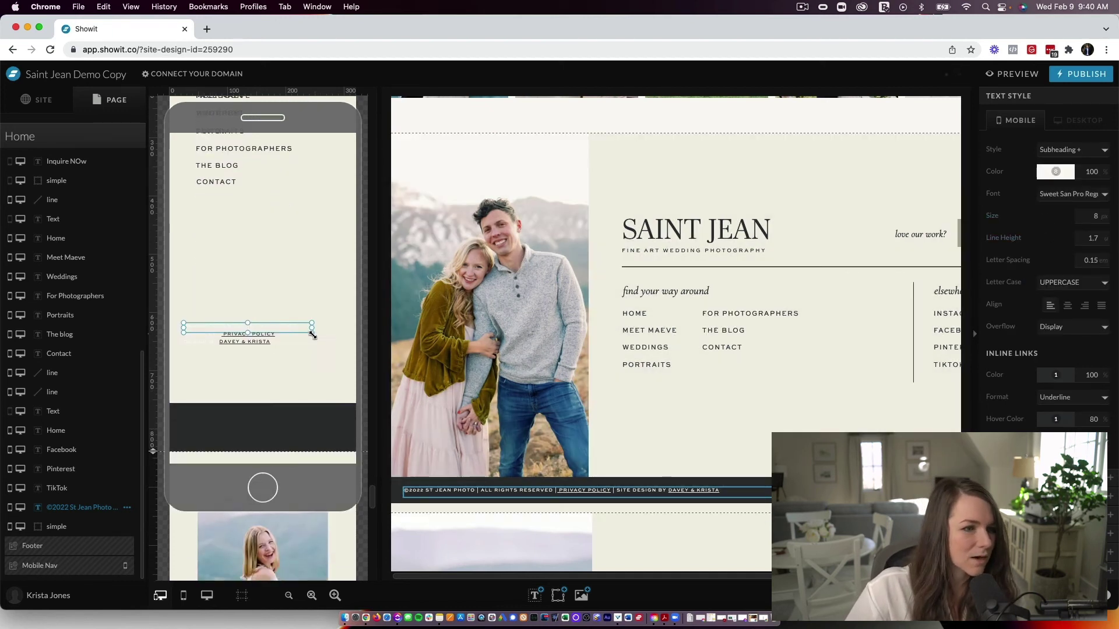
{"action": "left_click_drag", "start_coordinate": [313, 335], "coordinate": [304, 430]}
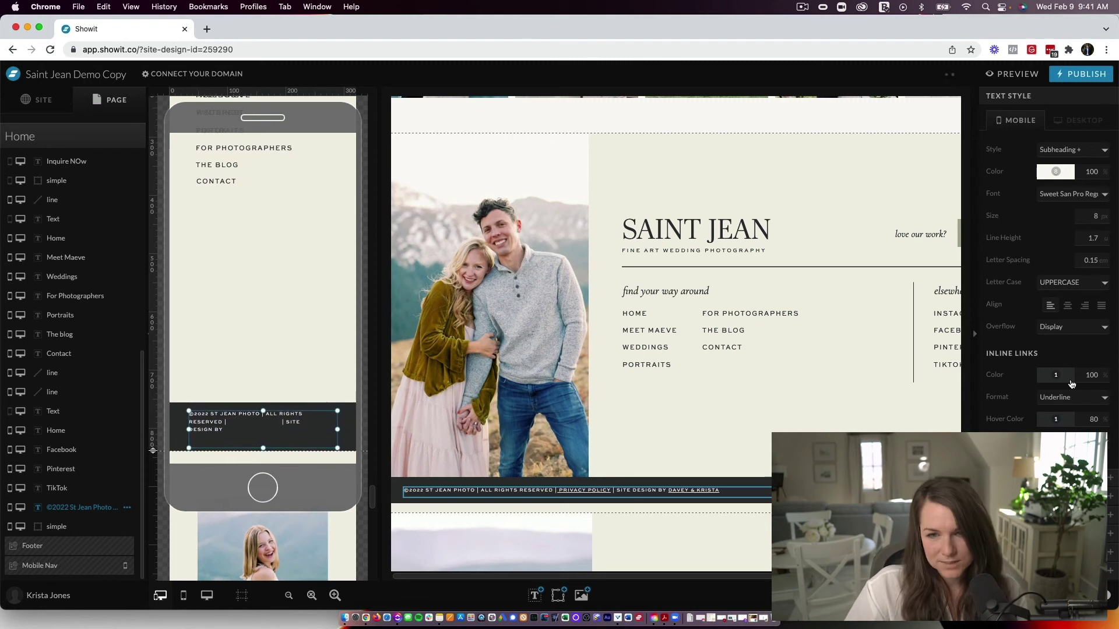
{"action": "left_click", "coordinate": [1066, 378]}
{"action": "left_click", "coordinate": [1100, 403]}
{"action": "left_click", "coordinate": [1050, 416]}
{"action": "left_click", "coordinate": [1101, 444]}
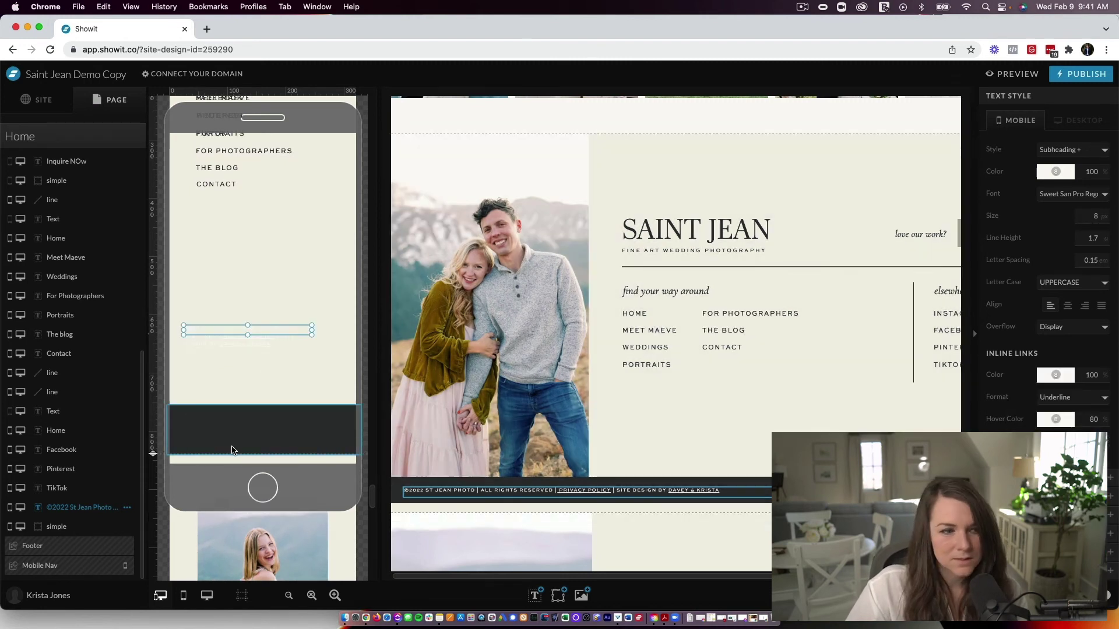
{"action": "left_click_drag", "start_coordinate": [314, 334], "coordinate": [315, 422]}
{"action": "left_click", "coordinate": [324, 300]}
{"action": "scroll", "coordinate": [324, 300], "scroll_direction": "up", "scroll_amount": 3}
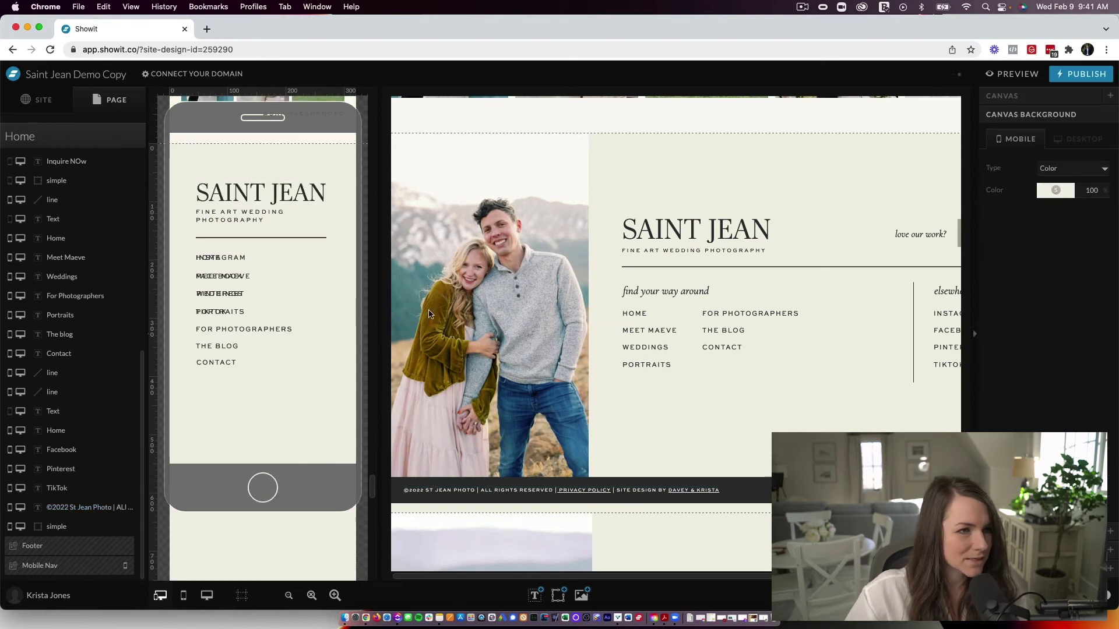
Step: Select the social column with its vertical divider and place the overlapping mobile social links below Contact
{"action": "scroll", "coordinate": [758, 349], "scroll_direction": "right", "scroll_amount": 2}
{"action": "left_click_drag", "start_coordinate": [886, 416], "coordinate": [758, 281]}
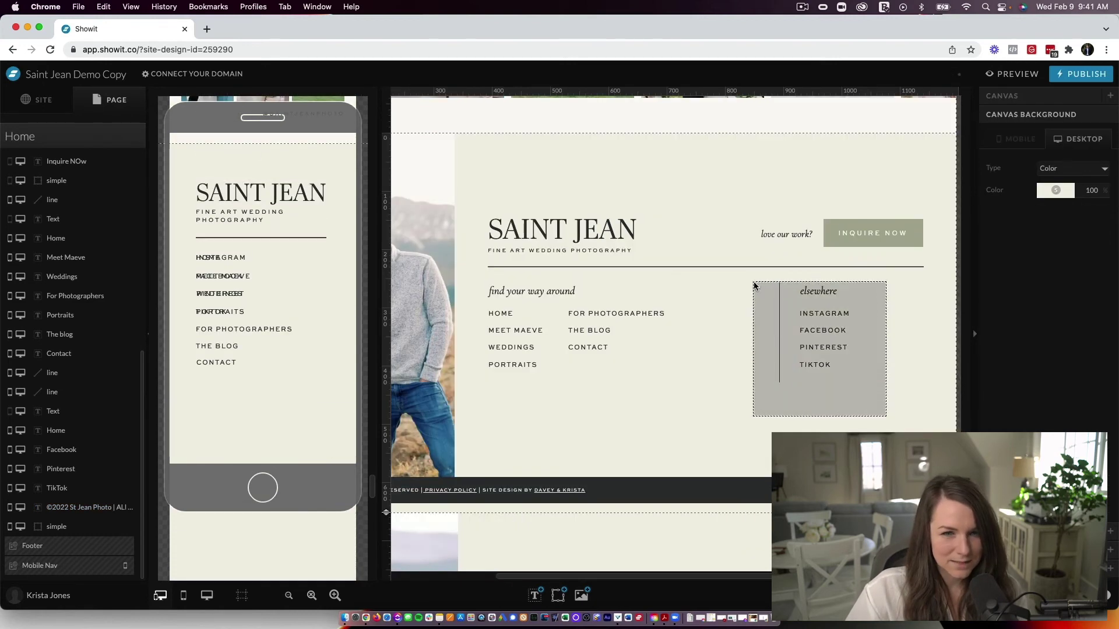
{"action": "left_click", "coordinate": [757, 286]}
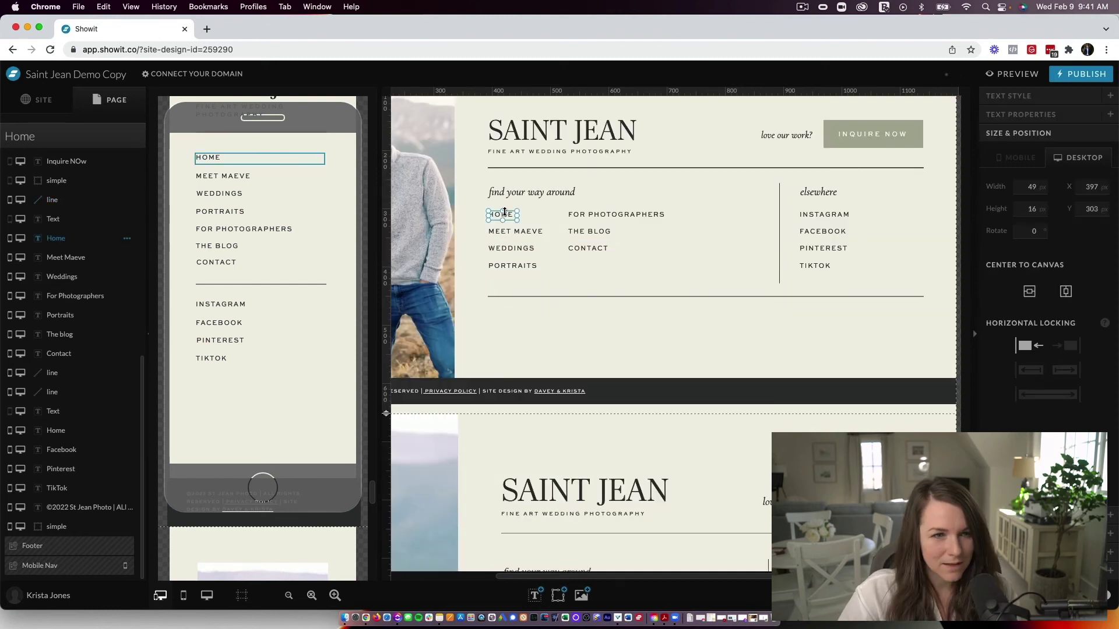
Step: Use copies of Home and the navigation heading to add "Free Guide:" and "7 Tips for a Stress-Free Wedding Day" at 16 px below the lower divider
{"action": "double_click", "coordinate": [507, 314]}
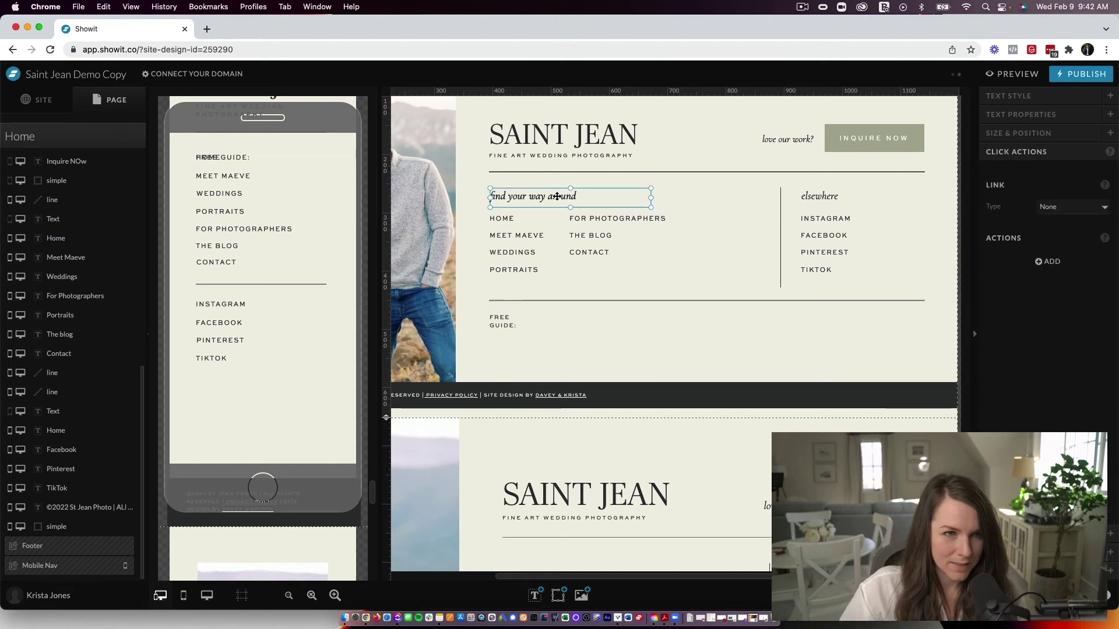
{"action": "left_click_drag", "start_coordinate": [563, 198], "coordinate": [638, 342], "text": "alt"}
{"action": "left_click", "coordinate": [504, 319]}
{"action": "left_click", "coordinate": [1089, 97]}
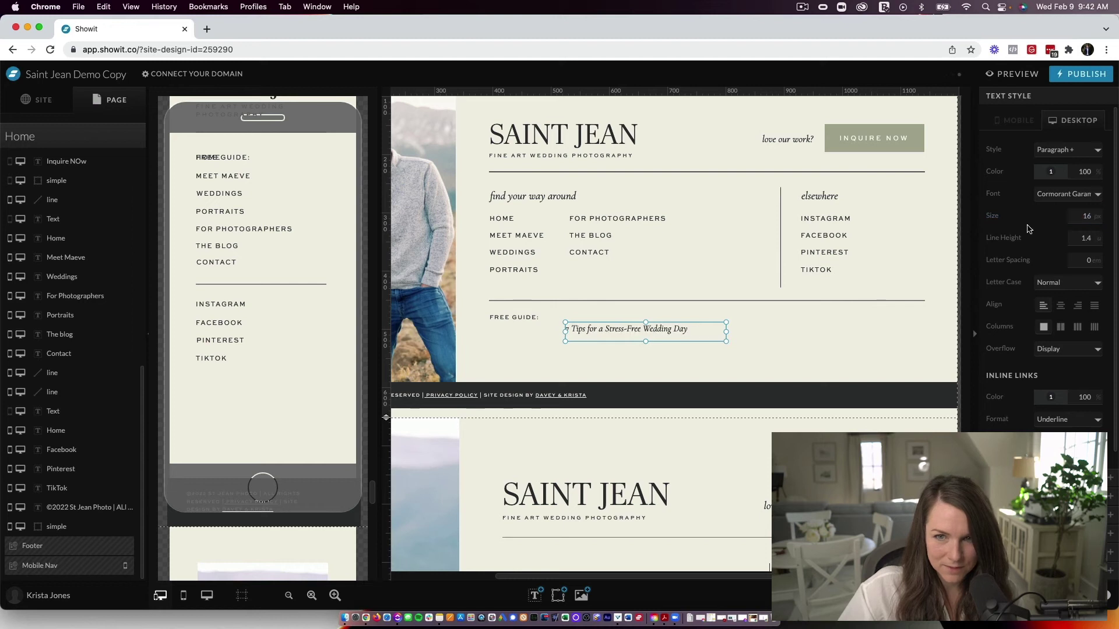
{"action": "left_click_drag", "start_coordinate": [649, 325], "coordinate": [629, 313]}
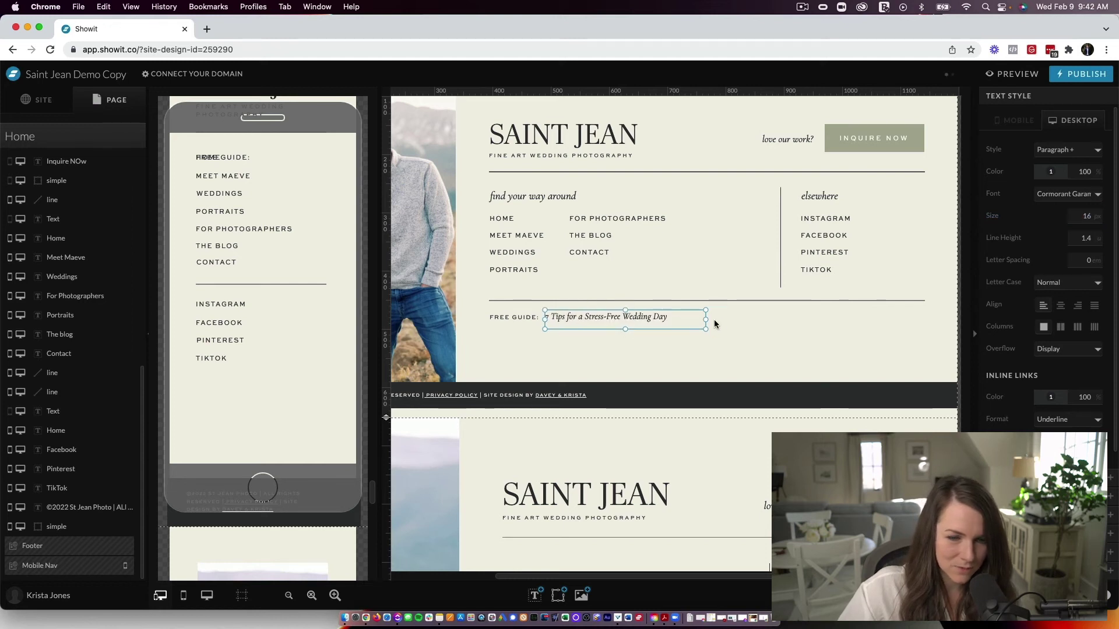
{"action": "scroll", "coordinate": [670, 309], "scroll_direction": "down", "scroll_amount": 1}
{"action": "left_click", "coordinate": [672, 320]}
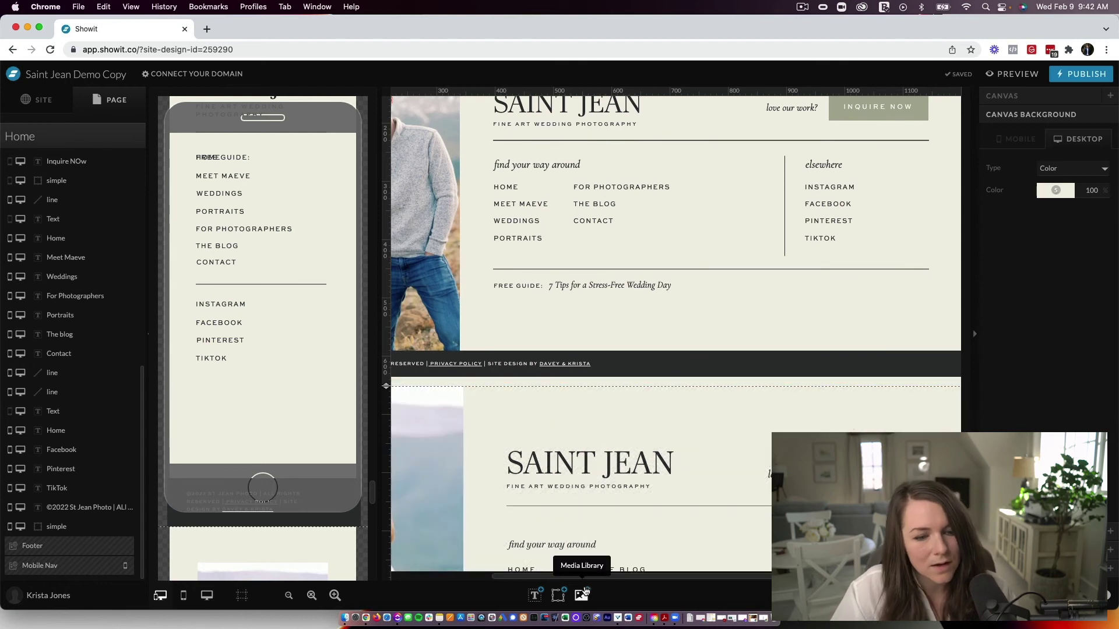
Step: Add an icon, change it to a thin long right arrow and place it small after the "7 Tips" text
{"action": "left_click", "coordinate": [556, 595]}
{"action": "left_click", "coordinate": [545, 511]}
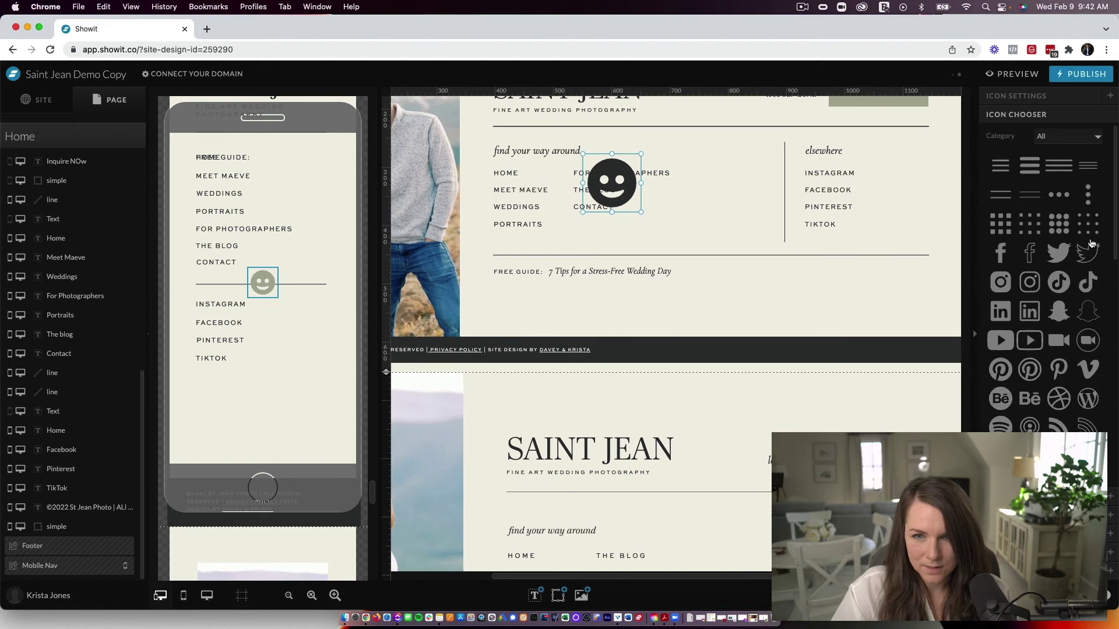
{"action": "scroll", "coordinate": [1088, 302], "scroll_direction": "down", "scroll_amount": 5}
{"action": "scroll", "coordinate": [1084, 300], "scroll_direction": "down", "scroll_amount": 5}
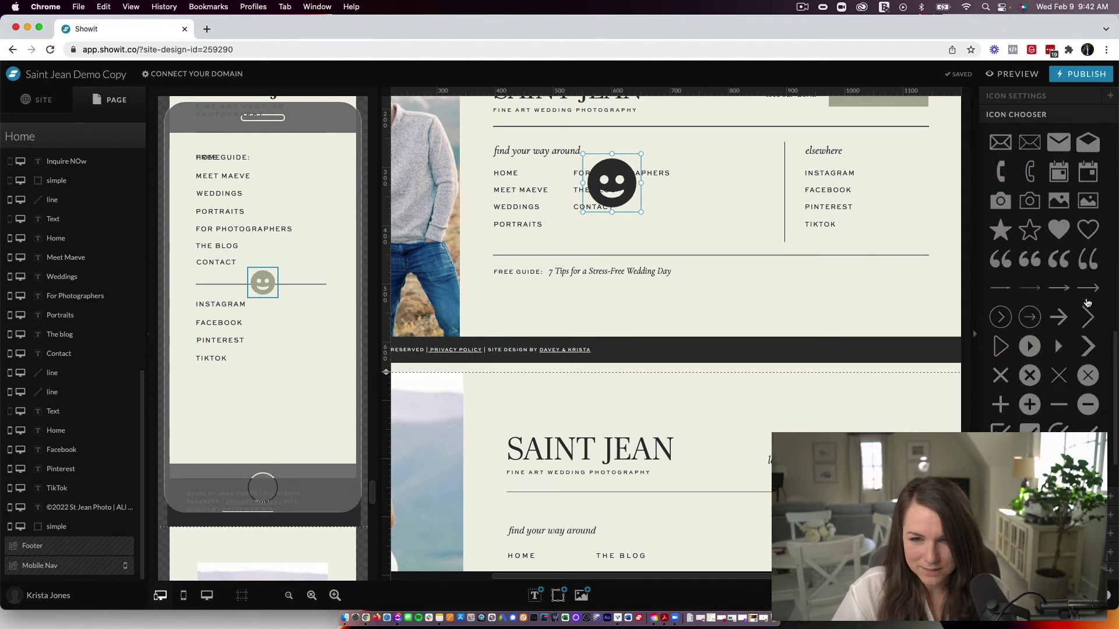
{"action": "left_click", "coordinate": [1030, 283]}
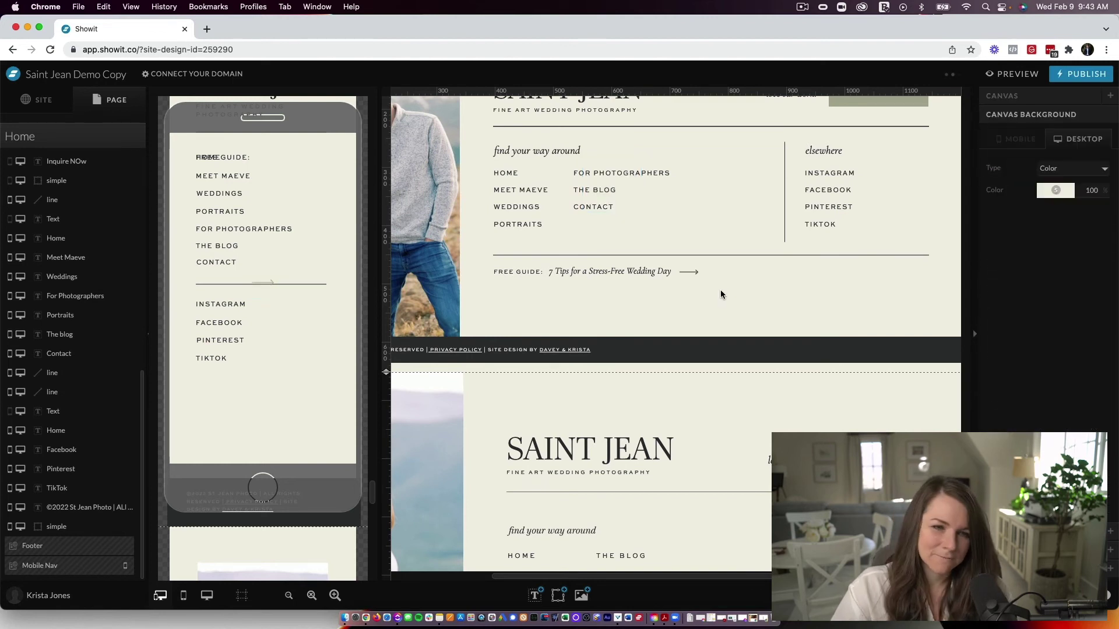
{"action": "left_click_drag", "start_coordinate": [721, 291], "coordinate": [629, 269]}
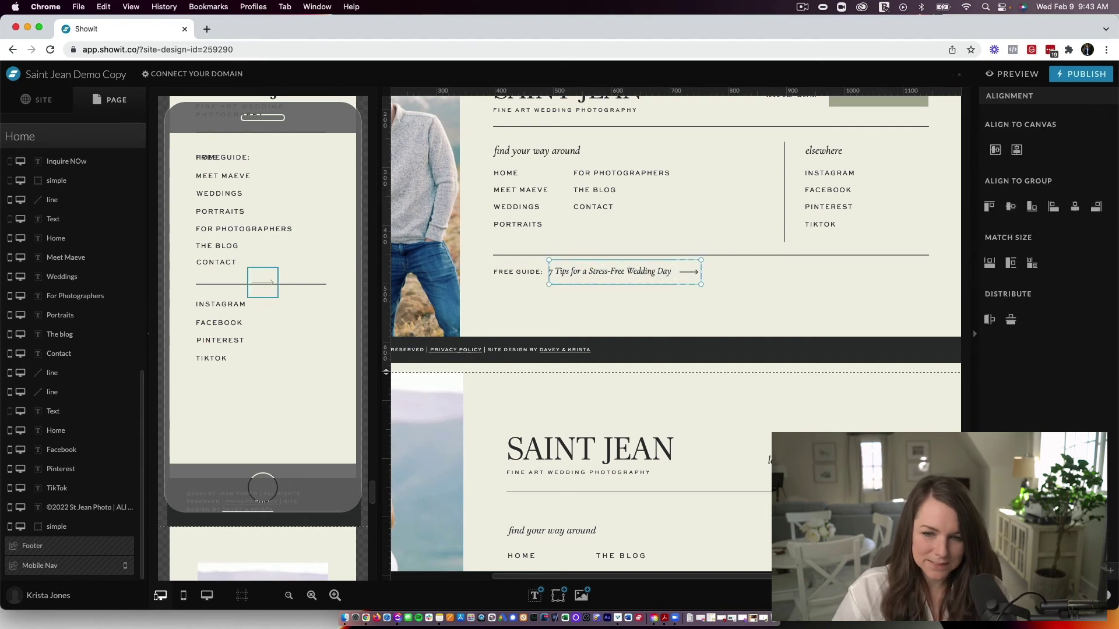
{"action": "left_click", "coordinate": [1043, 571]}
{"action": "left_click", "coordinate": [1066, 139]}
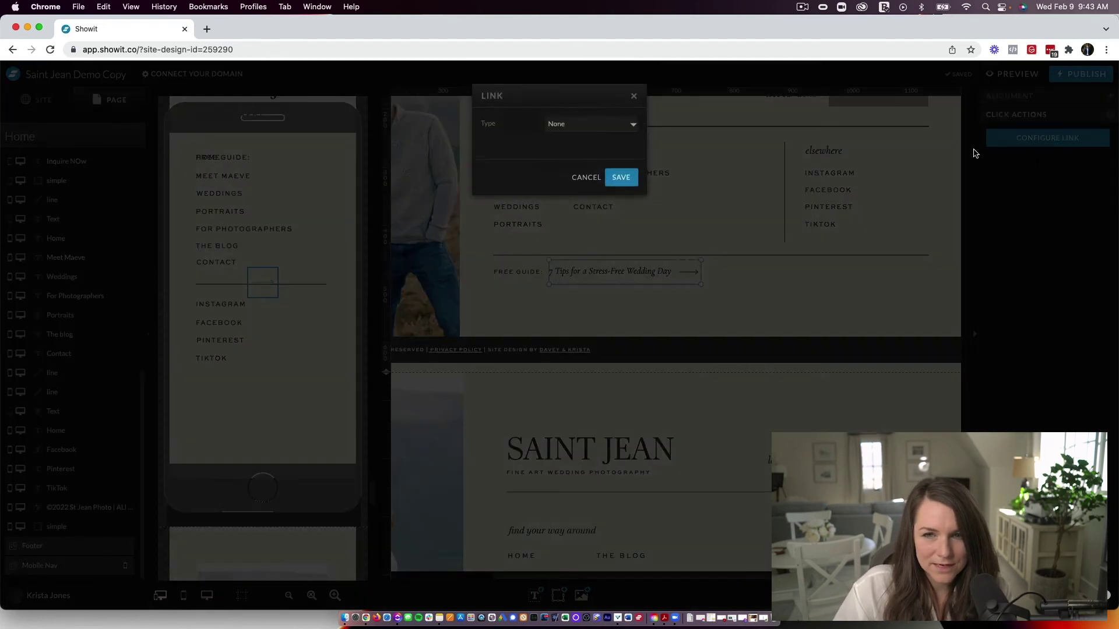
{"action": "left_click", "coordinate": [596, 129]}
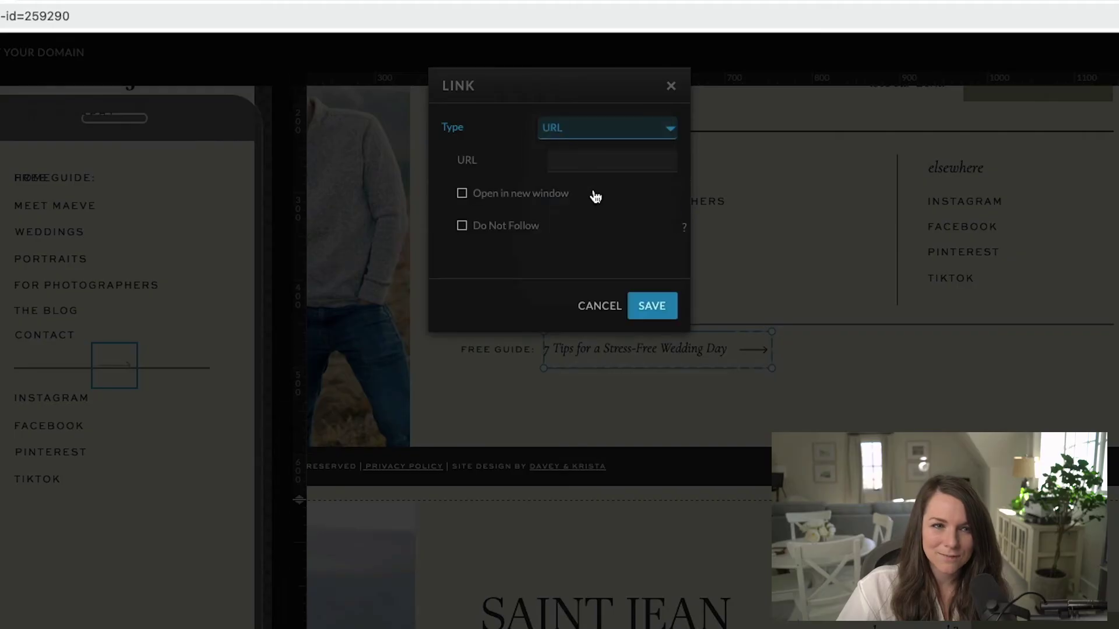
{"action": "left_click", "coordinate": [586, 159]}
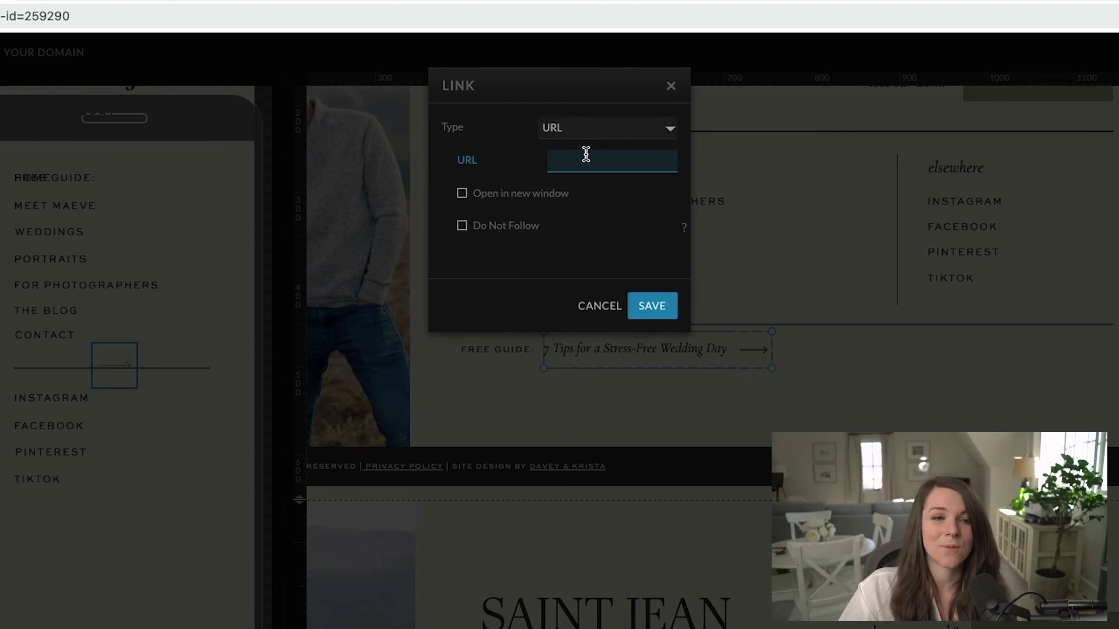
{"action": "left_click", "coordinate": [672, 87]}
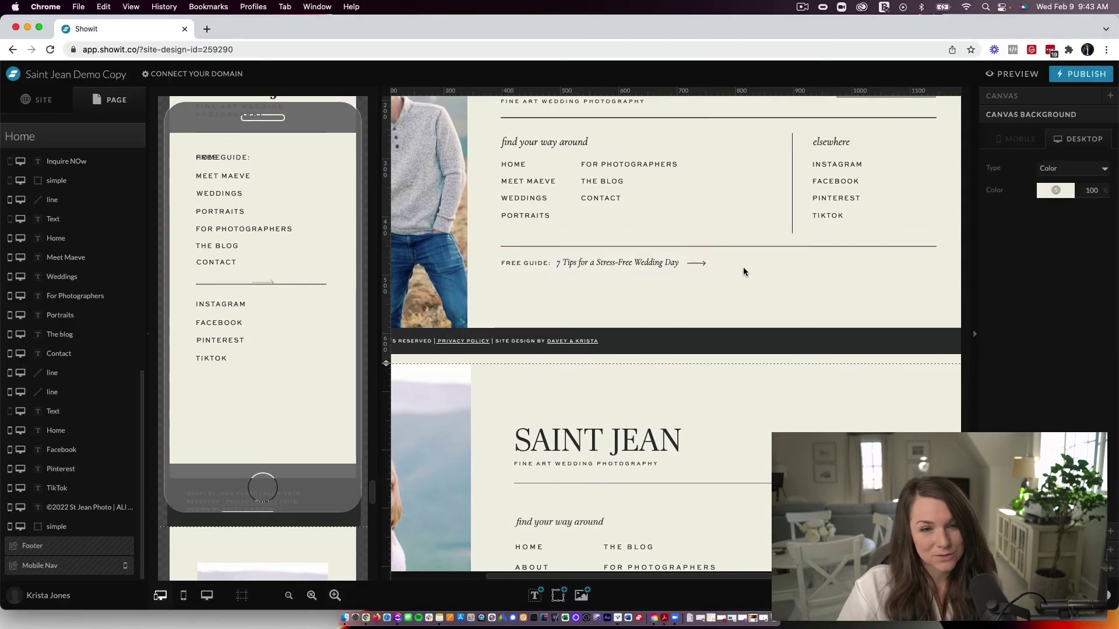
Step: Open the site's Landing Page and examine its free-guide layout from the hero section down
{"action": "scroll", "coordinate": [743, 272], "scroll_direction": "down", "scroll_amount": 1}
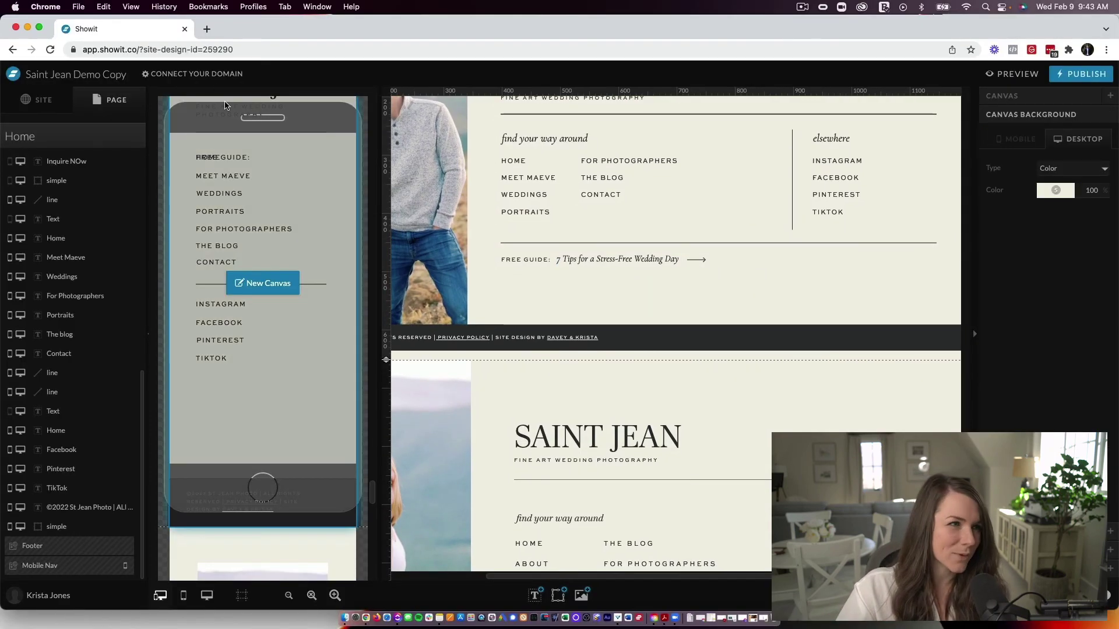
{"action": "left_click", "coordinate": [39, 99]}
{"action": "scroll", "coordinate": [74, 312], "scroll_direction": "down", "scroll_amount": 3}
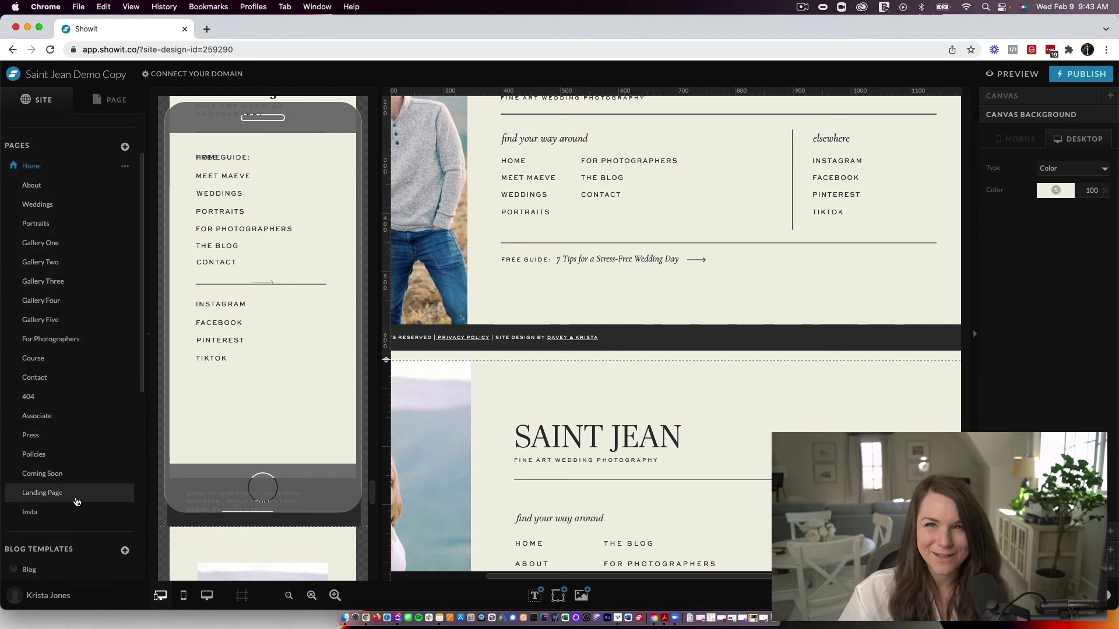
{"action": "left_click", "coordinate": [53, 499]}
{"action": "scroll", "coordinate": [623, 301], "scroll_direction": "up", "scroll_amount": 10}
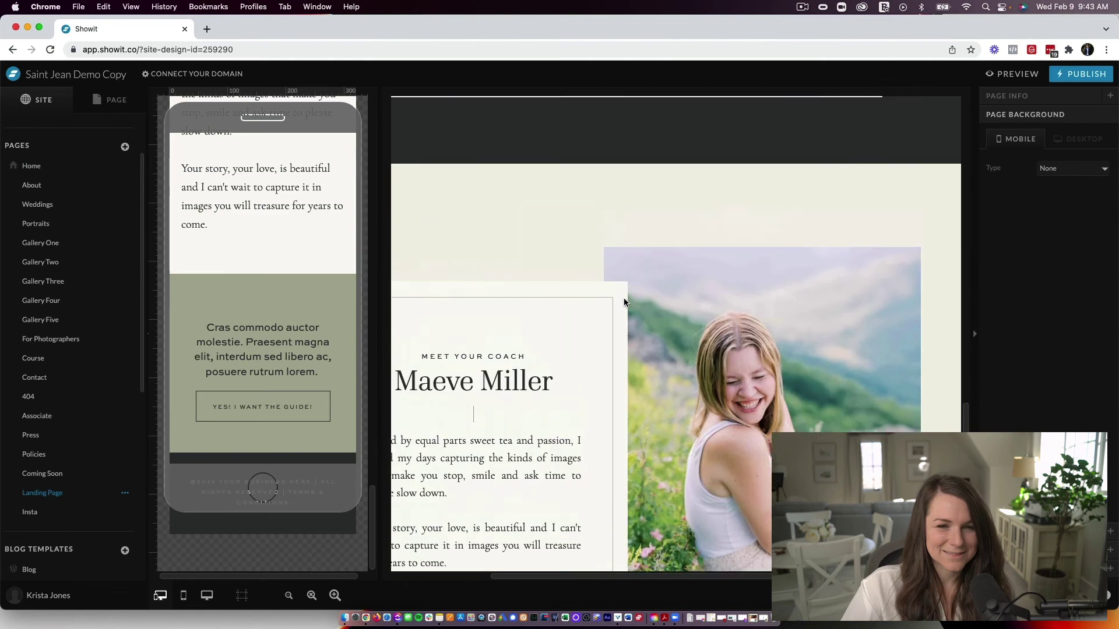
{"action": "scroll", "coordinate": [625, 302], "scroll_direction": "up", "scroll_amount": 10}
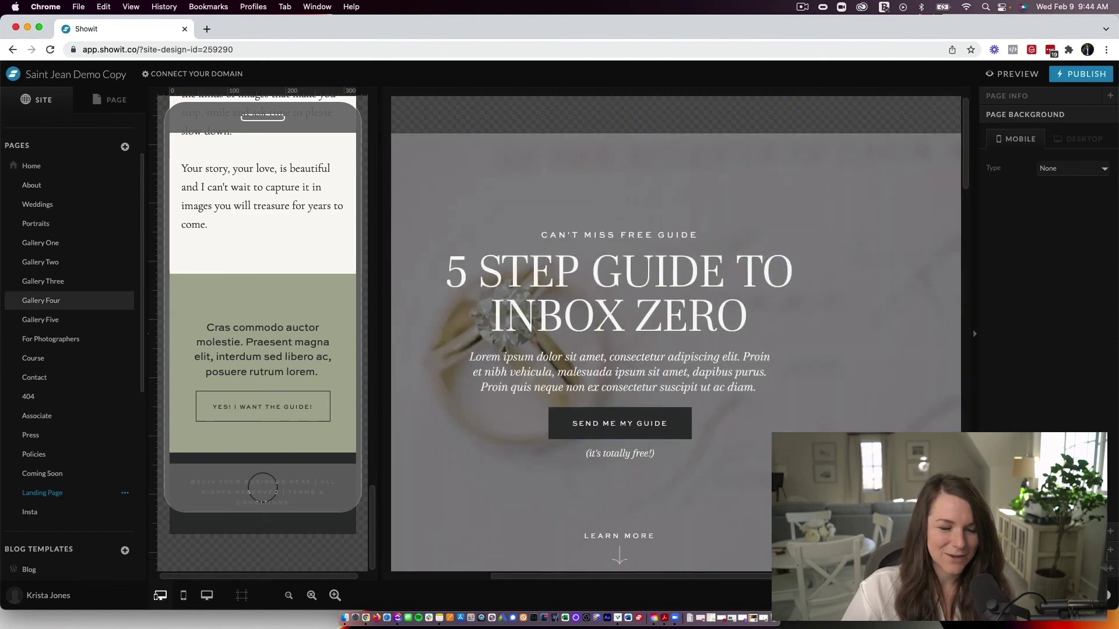
Step: In the Home page's existing Footer canvas, link the "join our email community" text and its arrow to the Landing Page
{"action": "left_click", "coordinate": [79, 165]}
{"action": "left_click", "coordinate": [115, 99]}
{"action": "scroll", "coordinate": [623, 311], "scroll_direction": "down", "scroll_amount": 20}
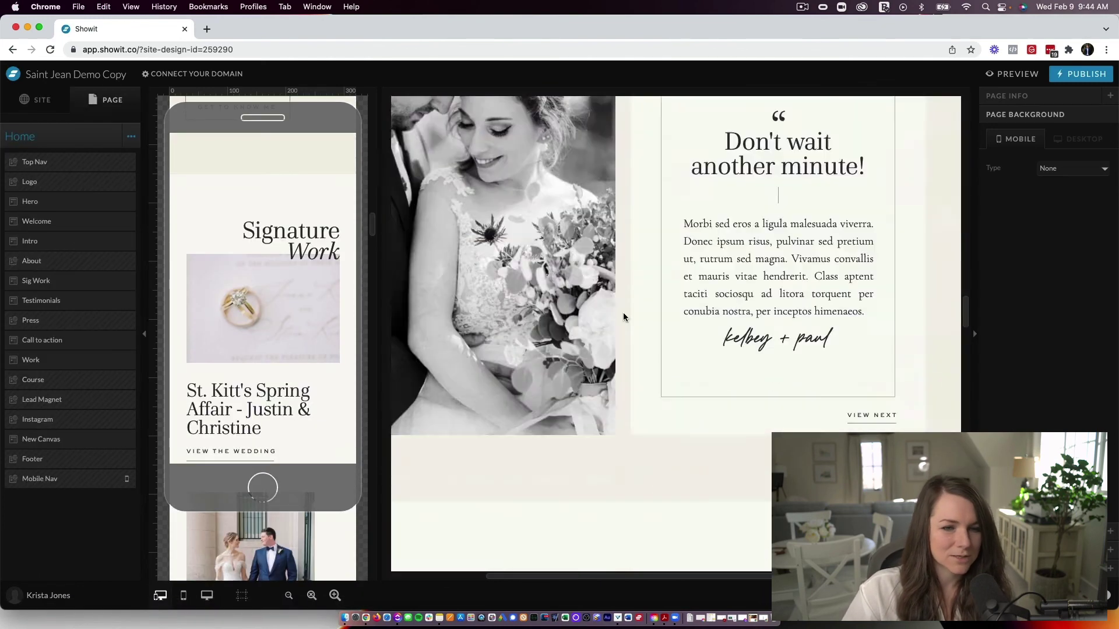
{"action": "left_click", "coordinate": [619, 343]}
{"action": "left_click", "coordinate": [738, 441]}
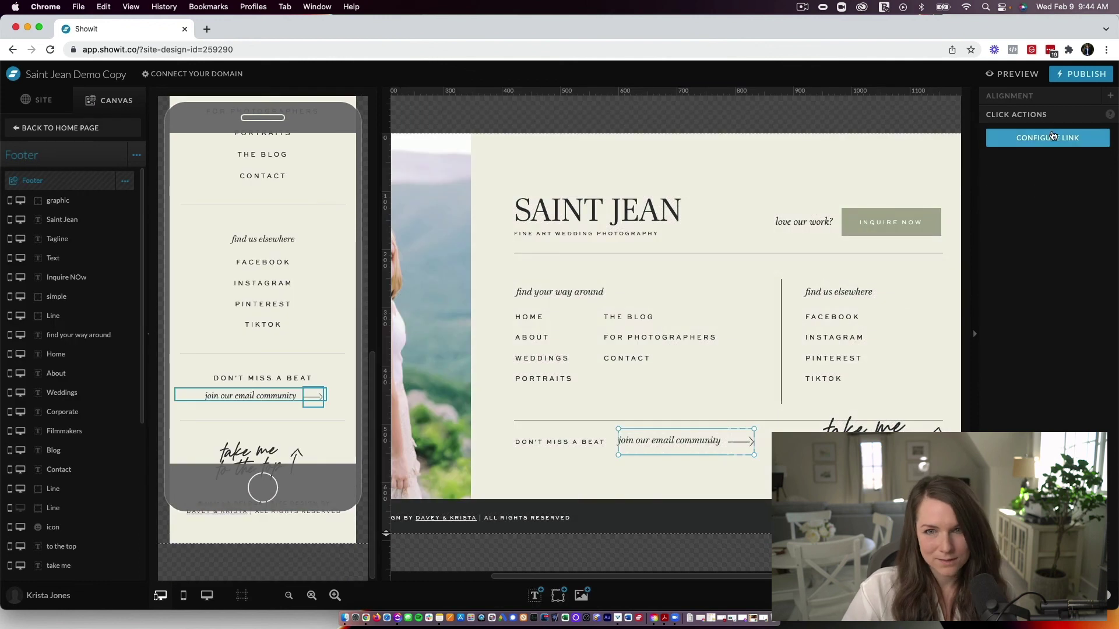
{"action": "left_click", "coordinate": [1047, 137]}
{"action": "left_click", "coordinate": [580, 123]}
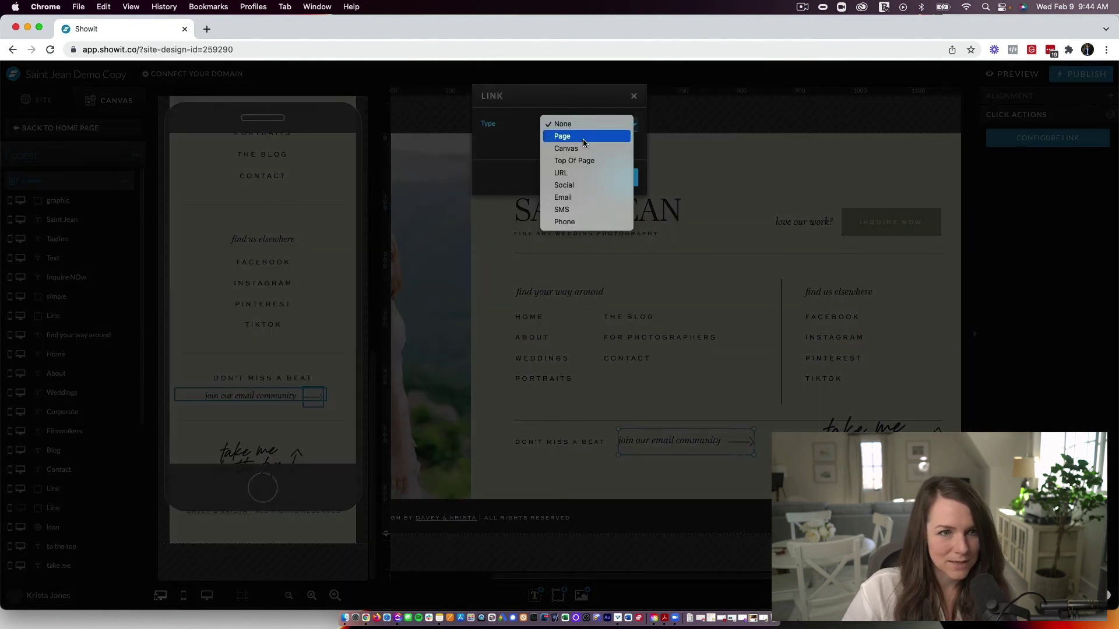
{"action": "left_click", "coordinate": [582, 136]}
{"action": "left_click", "coordinate": [594, 147]}
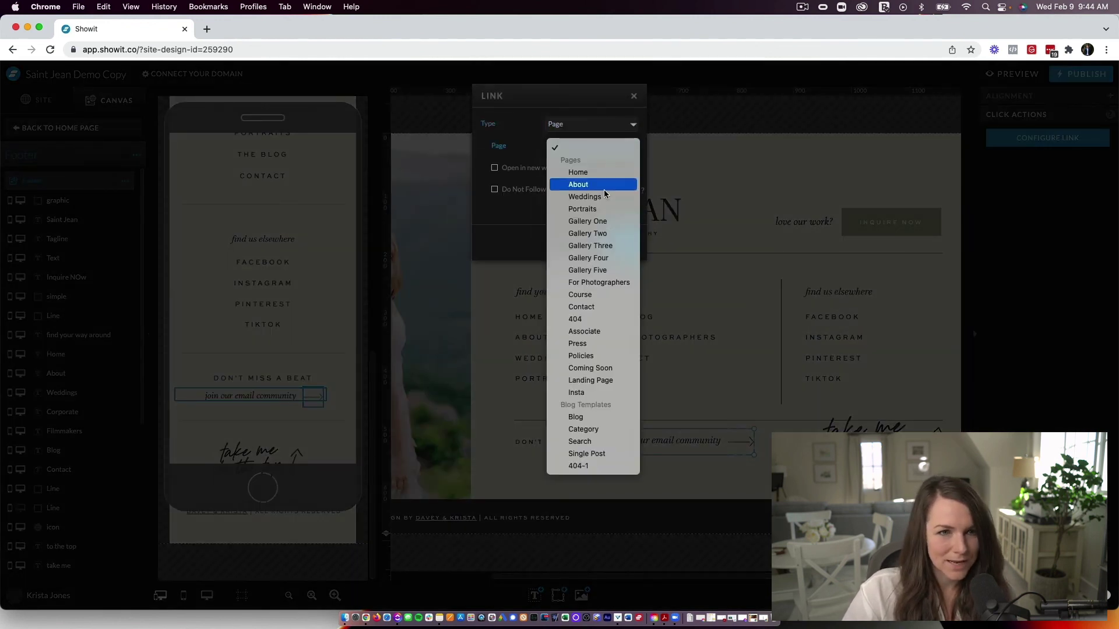
{"action": "left_click", "coordinate": [604, 381]}
{"action": "left_click", "coordinate": [619, 242]}
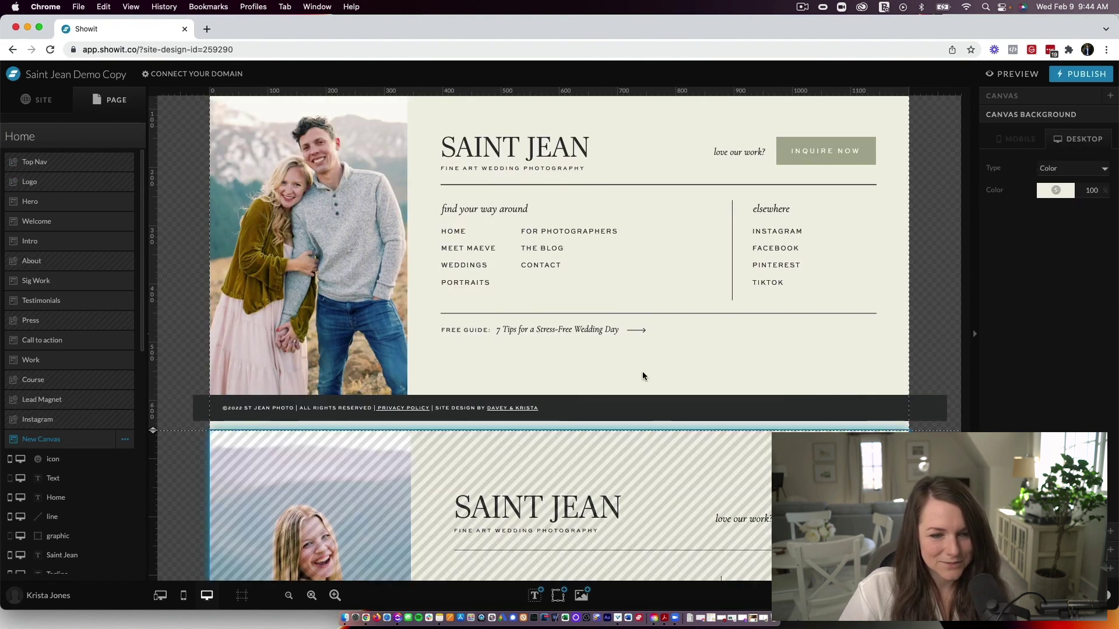
Step: Add two text boxes reading "take me to" and "the top" below the new footer's lower divider
{"action": "left_click", "coordinate": [635, 333]}
{"action": "left_click", "coordinate": [730, 371]}
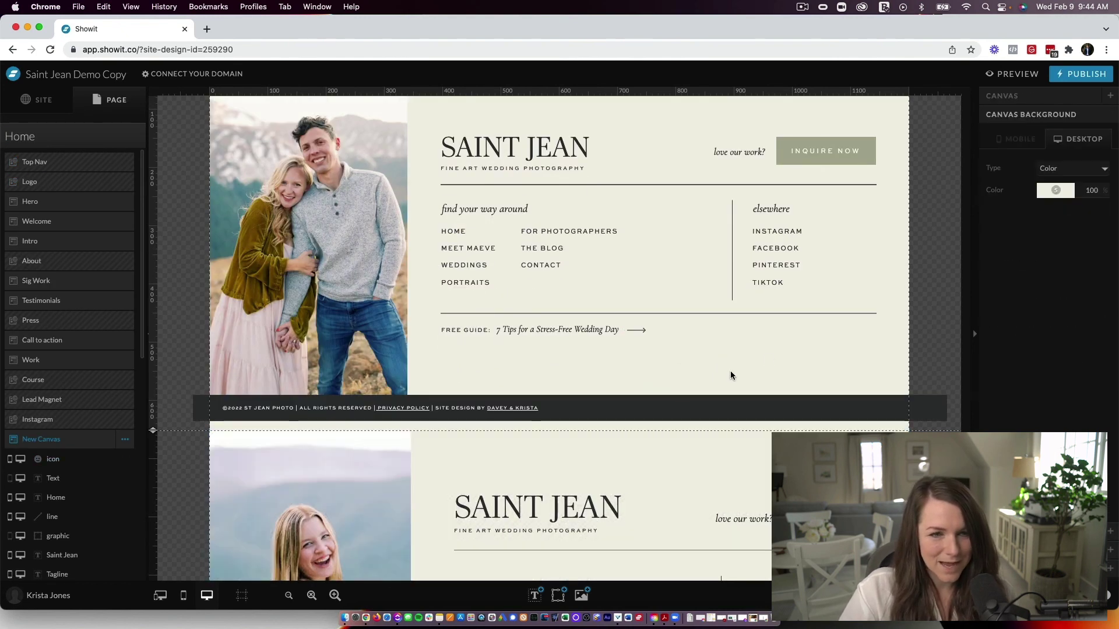
{"action": "scroll", "coordinate": [731, 375], "scroll_direction": "up", "scroll_amount": 5}
{"action": "scroll", "coordinate": [732, 392], "scroll_direction": "down", "scroll_amount": 5}
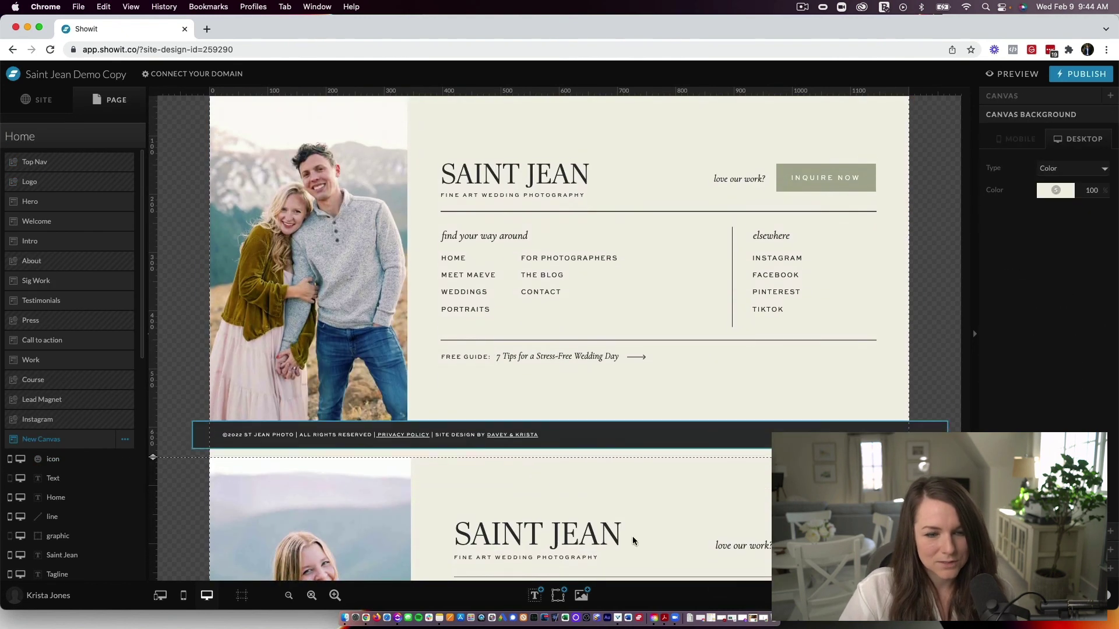
{"action": "left_click", "coordinate": [534, 595]}
{"action": "left_click", "coordinate": [556, 571]}
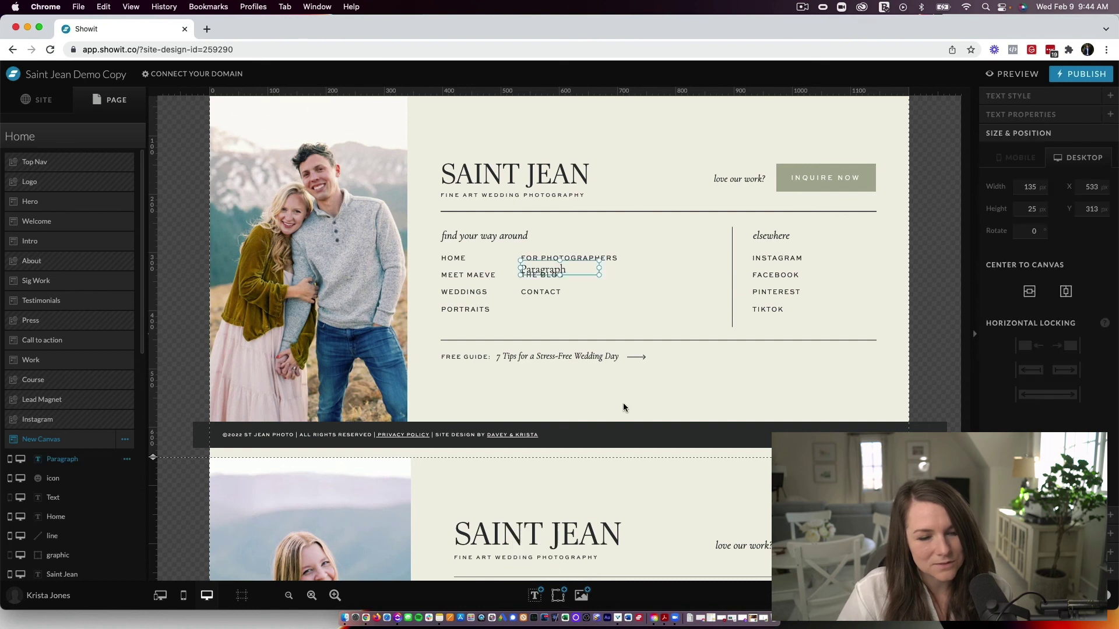
{"action": "left_click_drag", "start_coordinate": [569, 265], "coordinate": [735, 383]}
{"action": "double_click", "coordinate": [734, 384]}
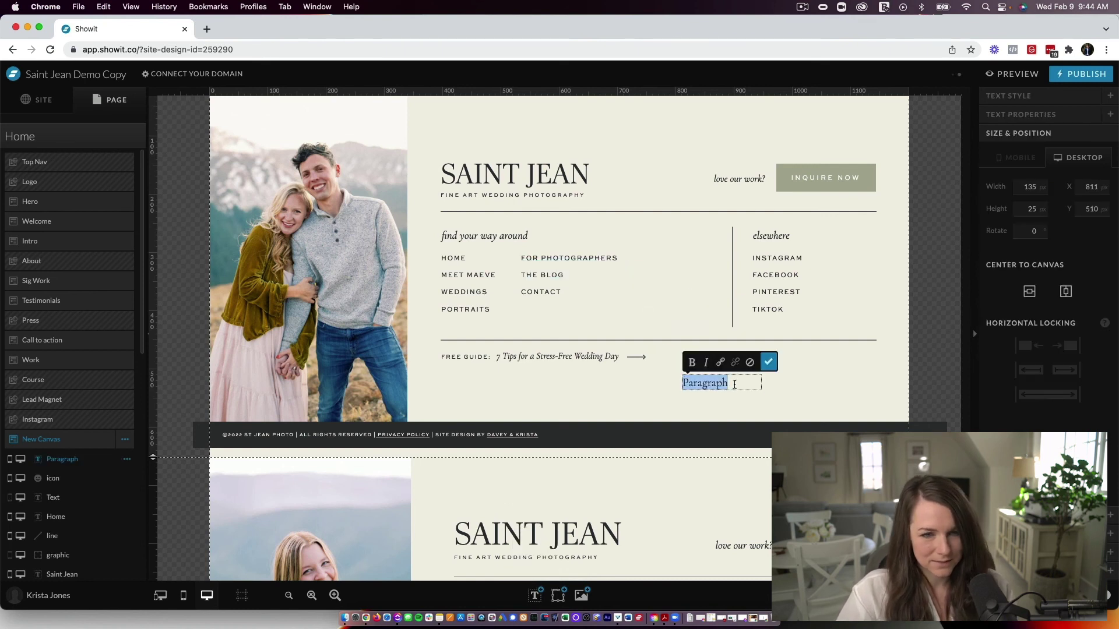
Step: Style "take me to" in Golden Hopes at size 44 and apply the same style to "the top"
{"action": "left_click", "coordinate": [1046, 96]}
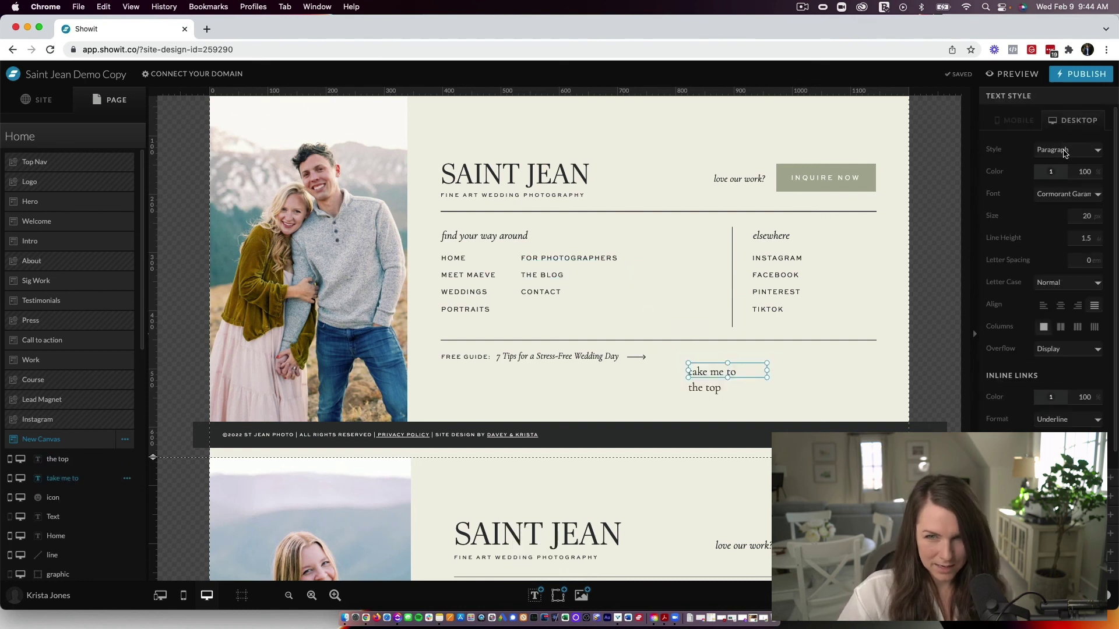
{"action": "left_click", "coordinate": [1062, 194]}
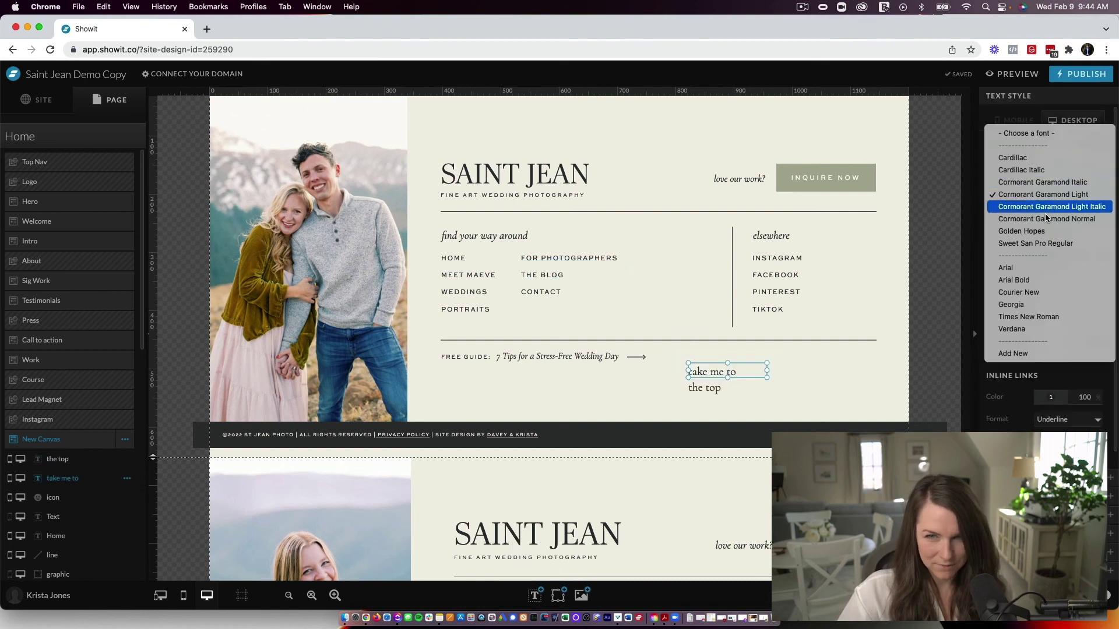
{"action": "left_click", "coordinate": [1046, 233]}
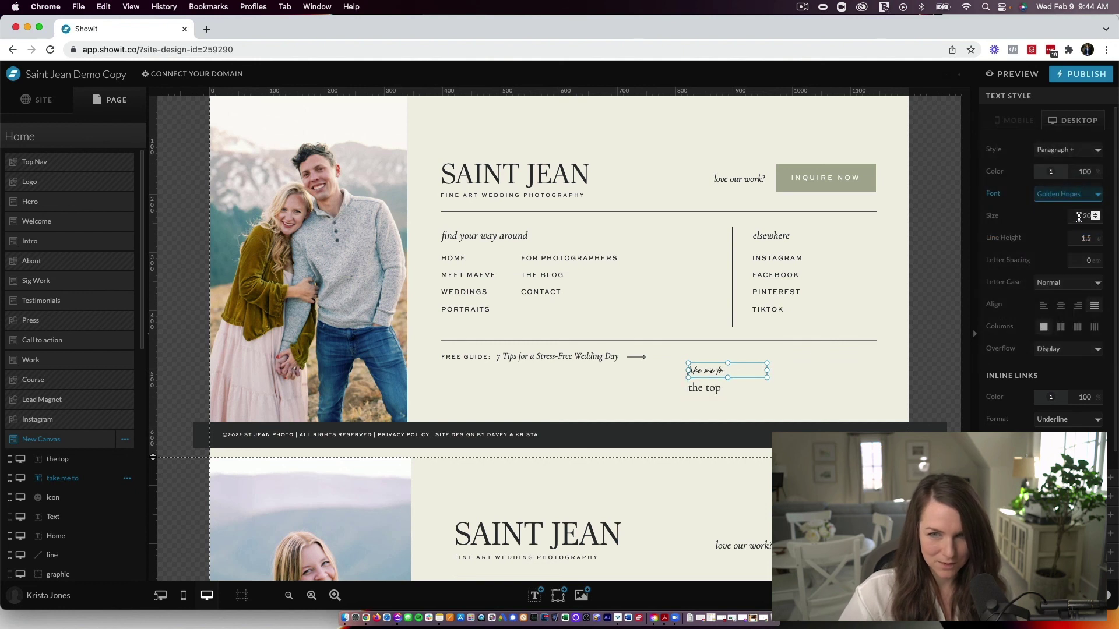
{"action": "key", "text": "Return"}
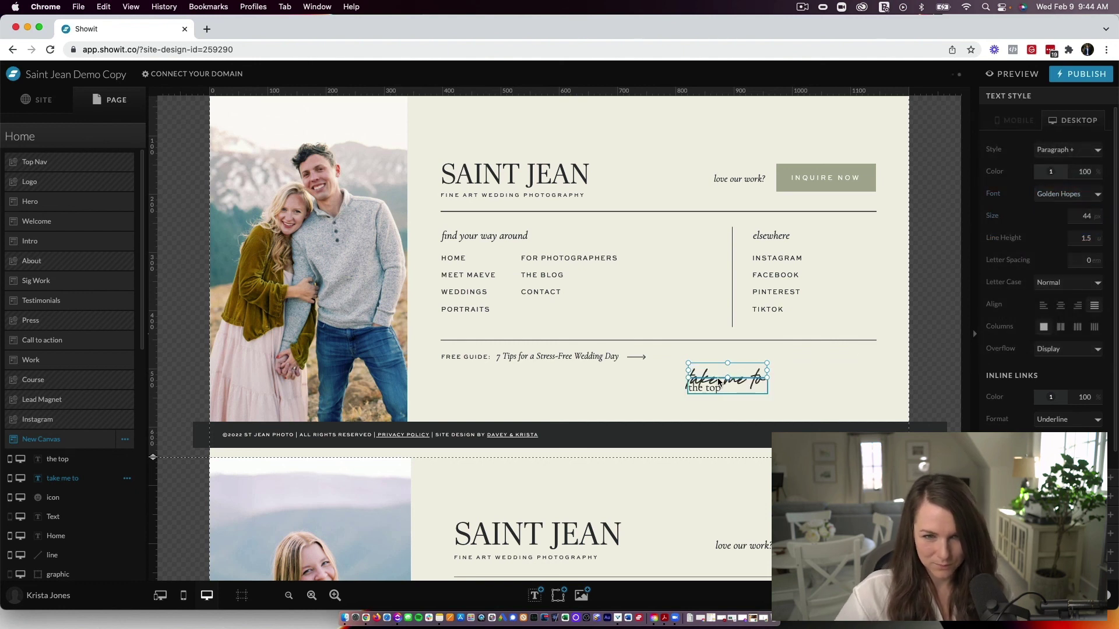
{"action": "left_click", "coordinate": [712, 390]}
{"action": "key", "text": "super+shift+v"}
Step: Tilt the two script lines by about -6° and place them staggered under the divider's end, beneath the social links
{"action": "left_click_drag", "start_coordinate": [732, 391], "coordinate": [829, 342]}
{"action": "left_click", "coordinate": [746, 378]}
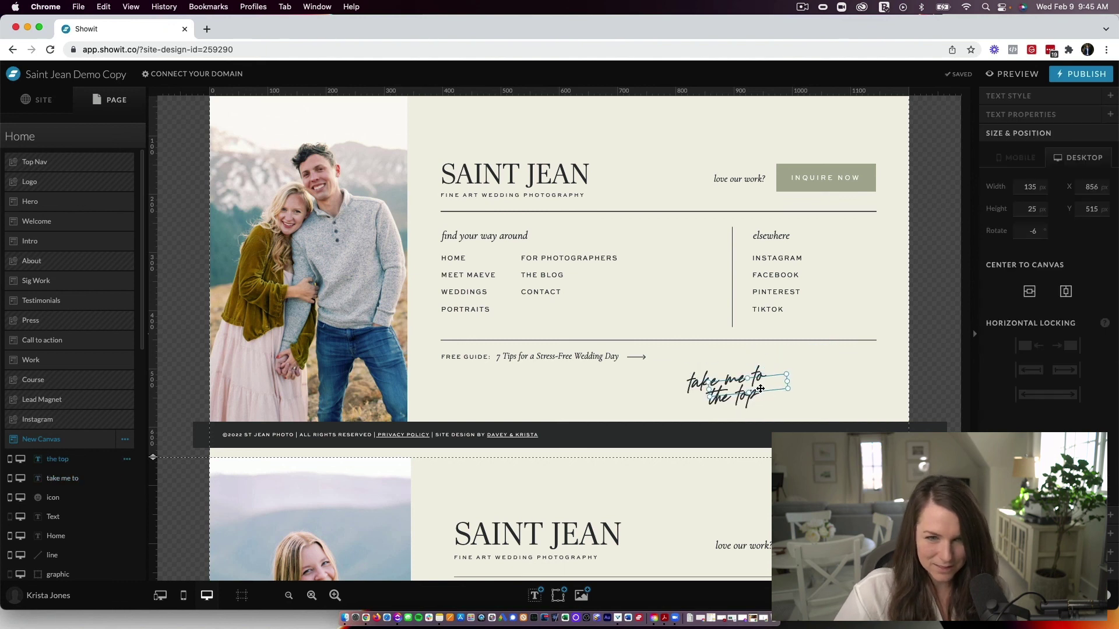
{"action": "left_click_drag", "start_coordinate": [753, 395], "coordinate": [826, 355]}
Step: Link the "the top" text to Top Of Page
{"action": "left_click", "coordinate": [1081, 514]}
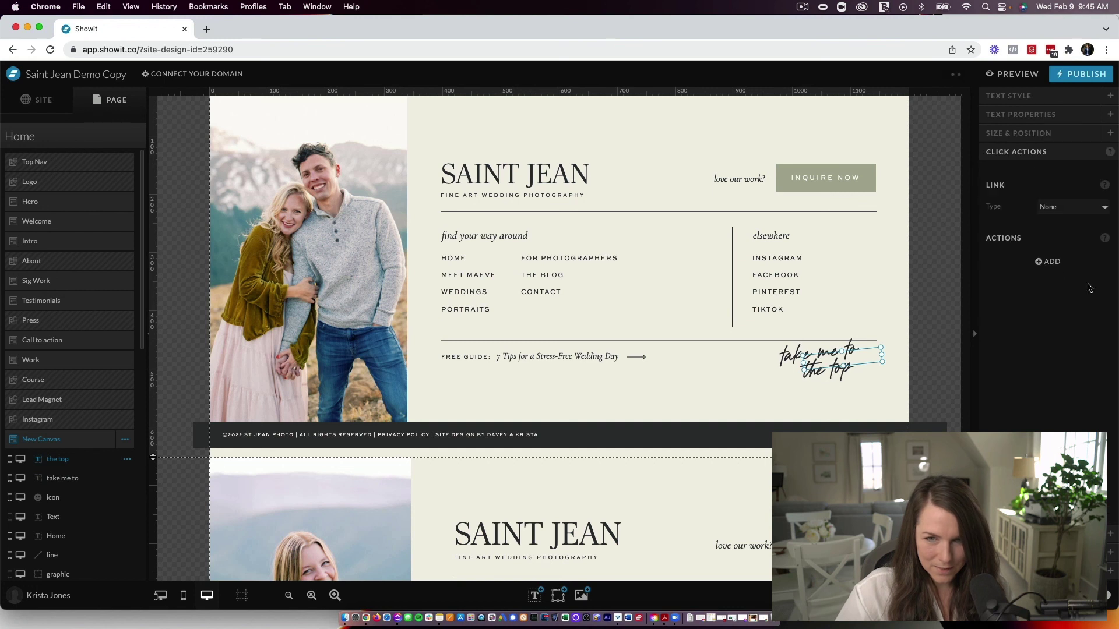
{"action": "left_click", "coordinate": [1084, 210]}
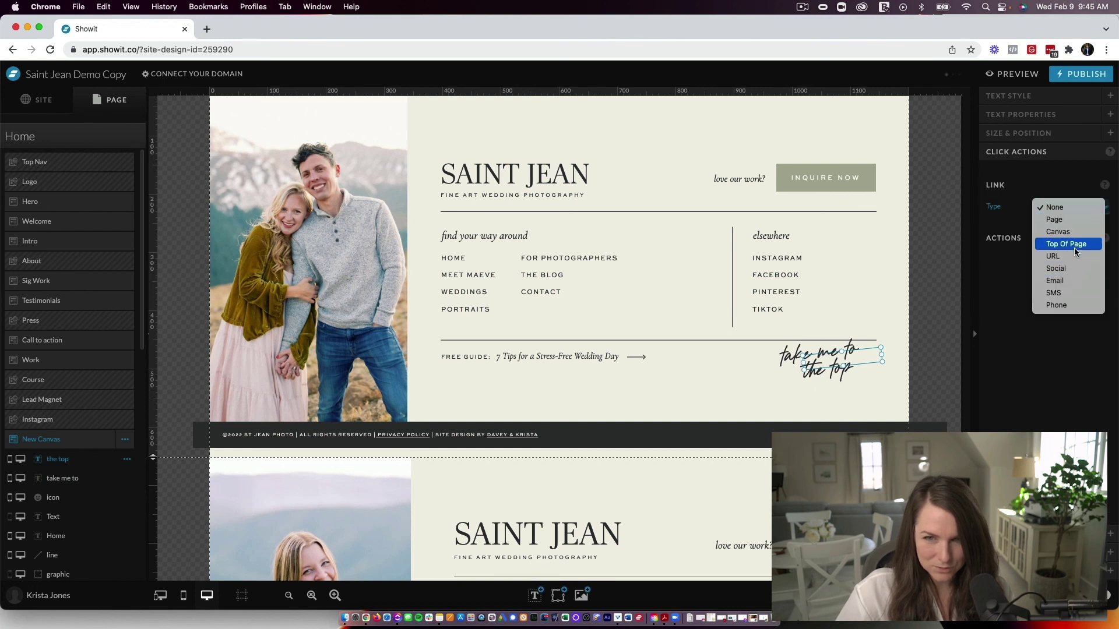
{"action": "left_click", "coordinate": [1078, 247]}
{"action": "left_click", "coordinate": [883, 326]}
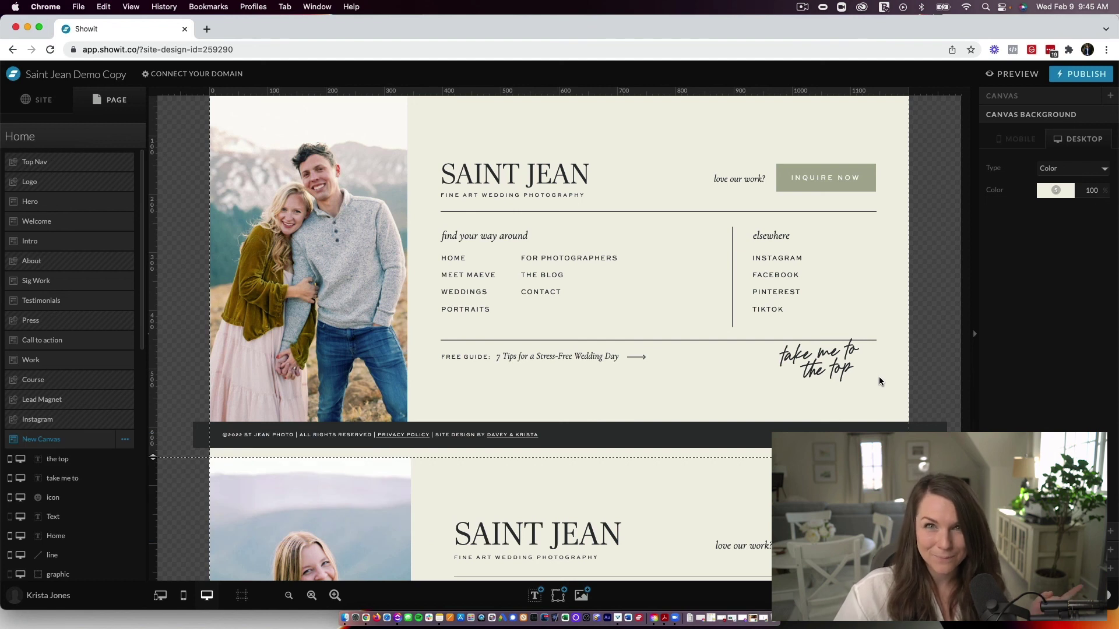
Step: Rename the new footer canvas as Footer-1 and convert it to a site canvas
{"action": "scroll", "coordinate": [880, 381], "scroll_direction": "up", "scroll_amount": 1}
{"action": "left_click", "coordinate": [270, 250]}
{"action": "scroll", "coordinate": [85, 395], "scroll_direction": "down", "scroll_amount": 3}
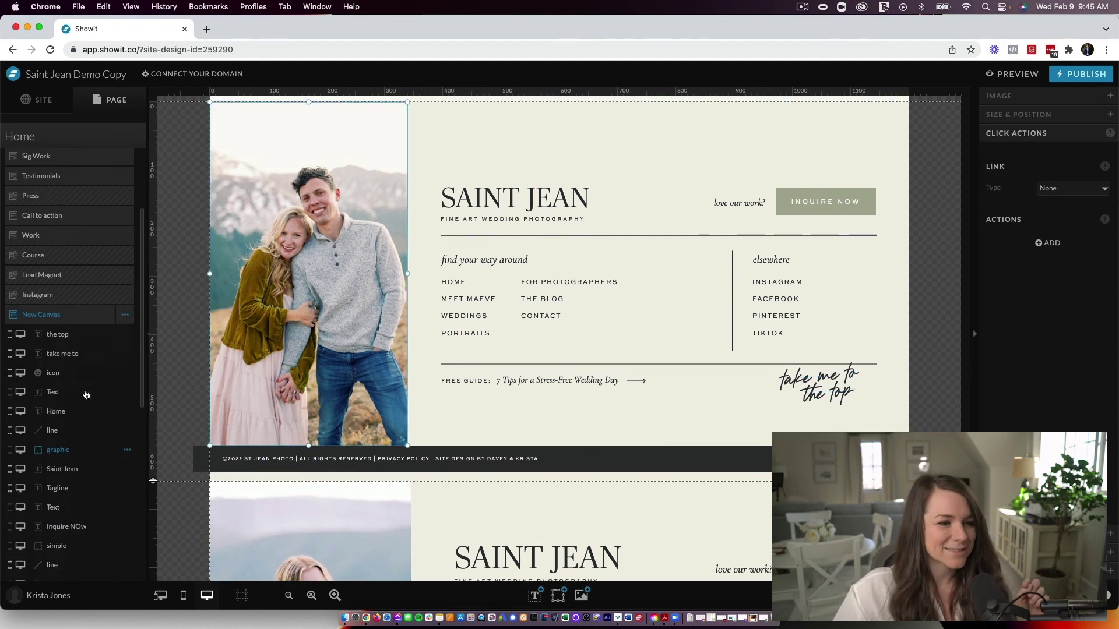
{"action": "left_click", "coordinate": [124, 293]}
{"action": "left_click", "coordinate": [124, 310]}
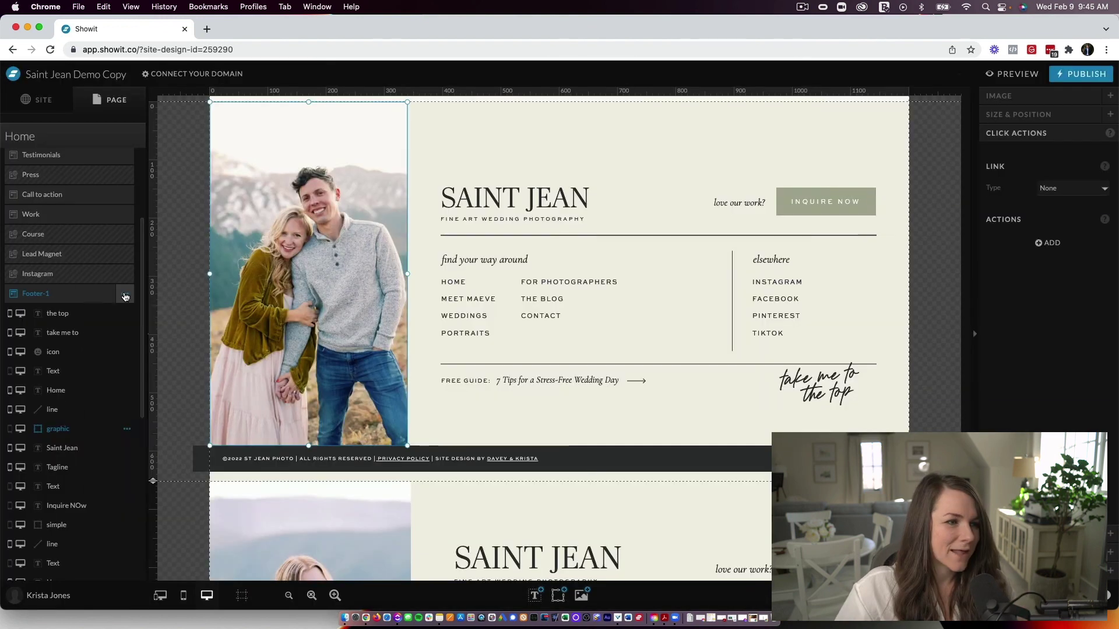
{"action": "left_click", "coordinate": [125, 294]}
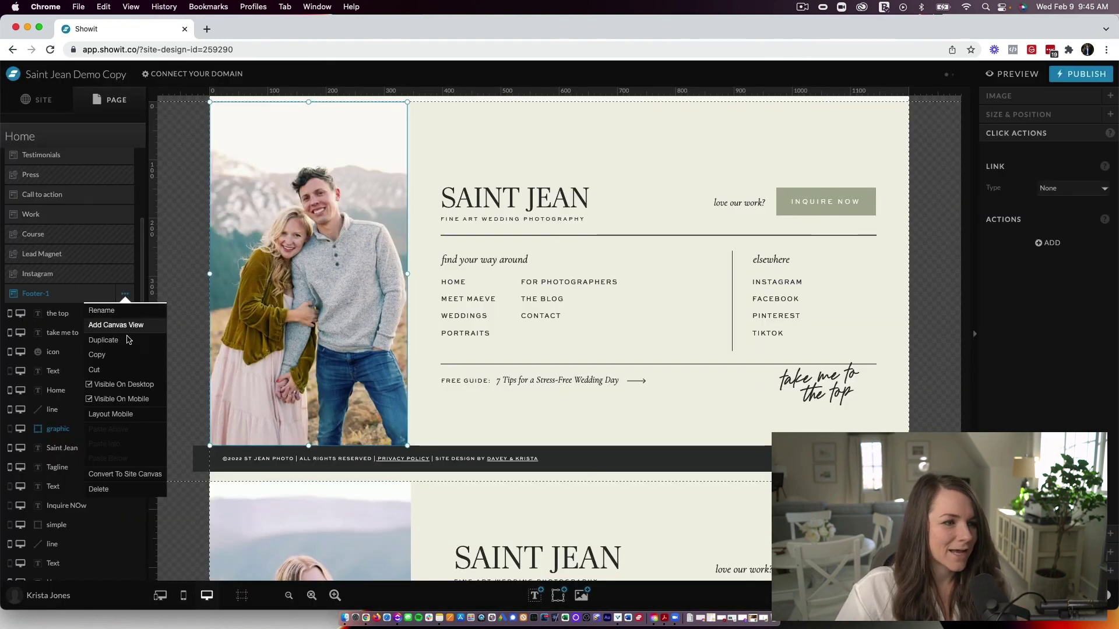
{"action": "left_click", "coordinate": [125, 474]}
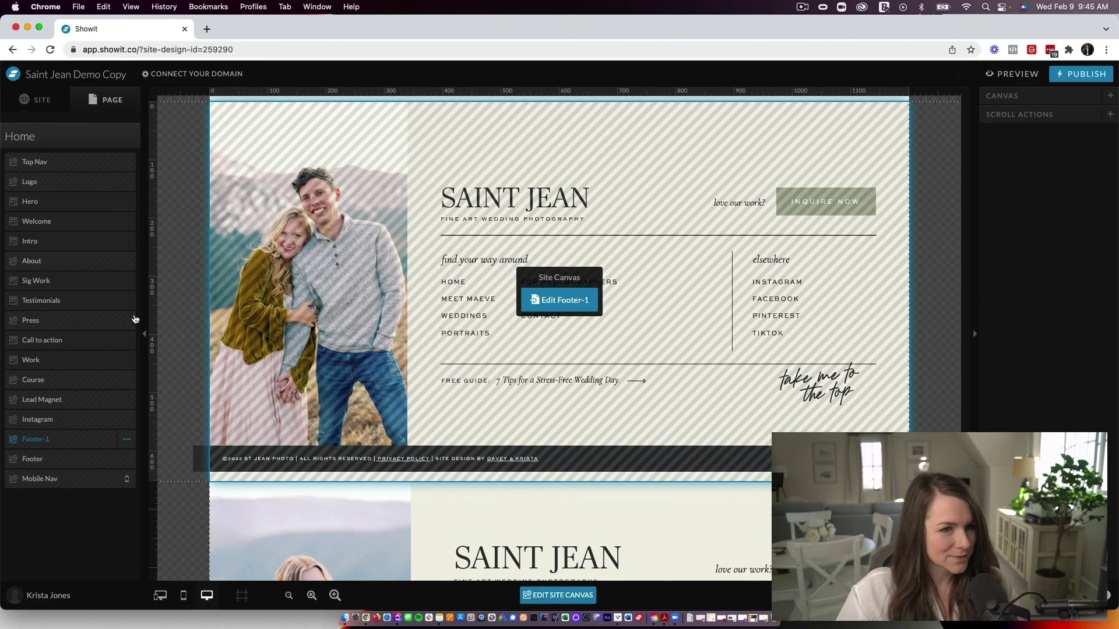
Step: Copy the Footer-1 site canvas and check the options for pasting it around the About page's About canvas
{"action": "left_click", "coordinate": [124, 443]}
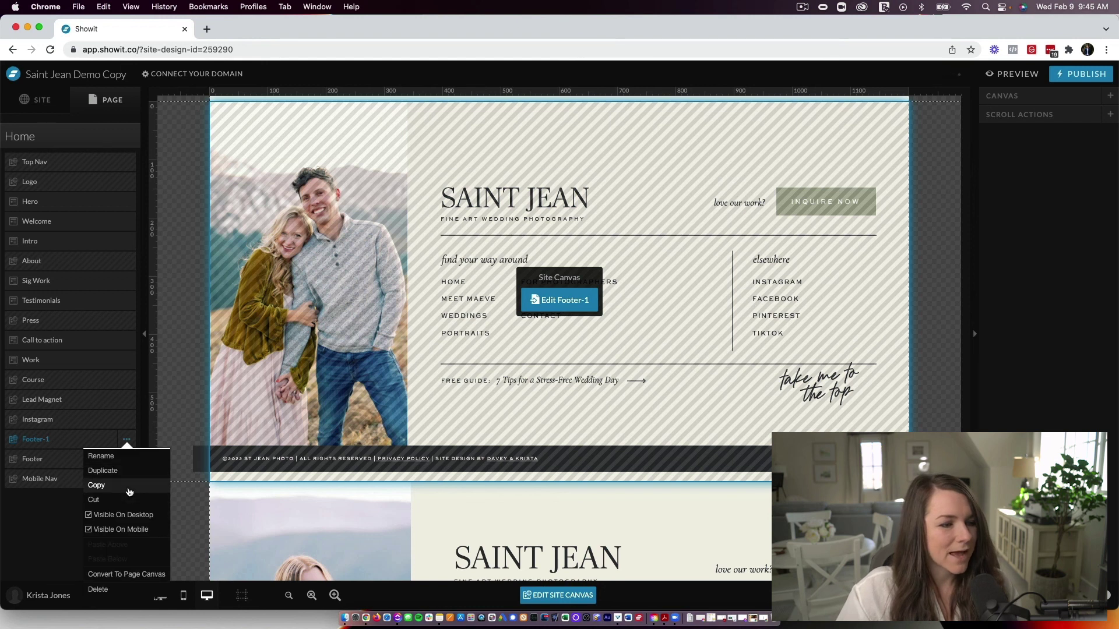
{"action": "left_click", "coordinate": [114, 493]}
{"action": "left_click", "coordinate": [126, 441]}
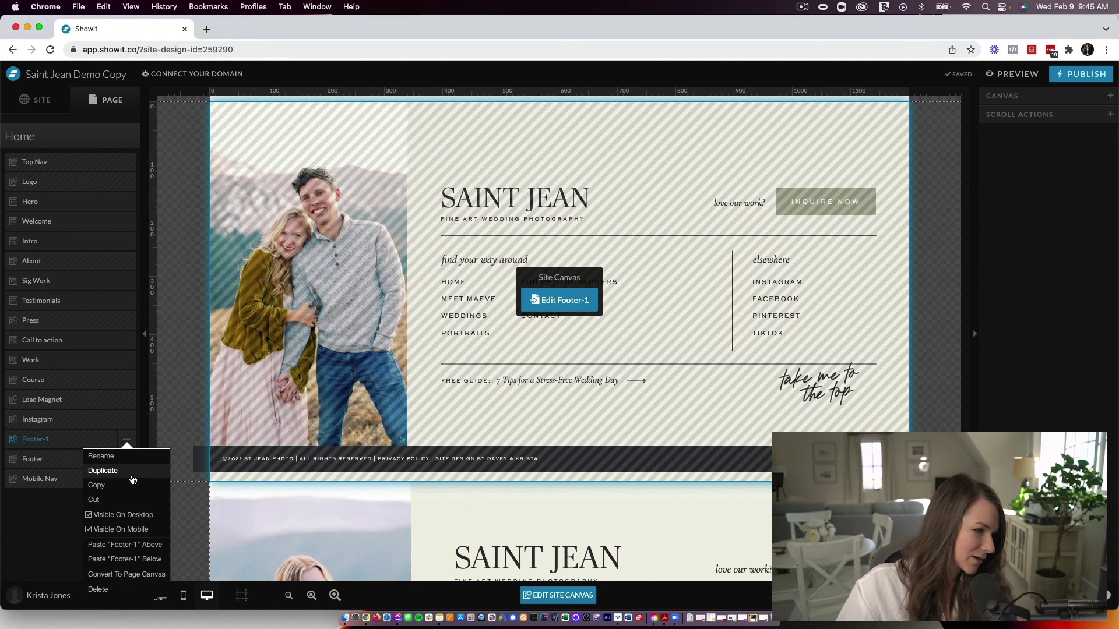
{"action": "left_click", "coordinate": [78, 133]}
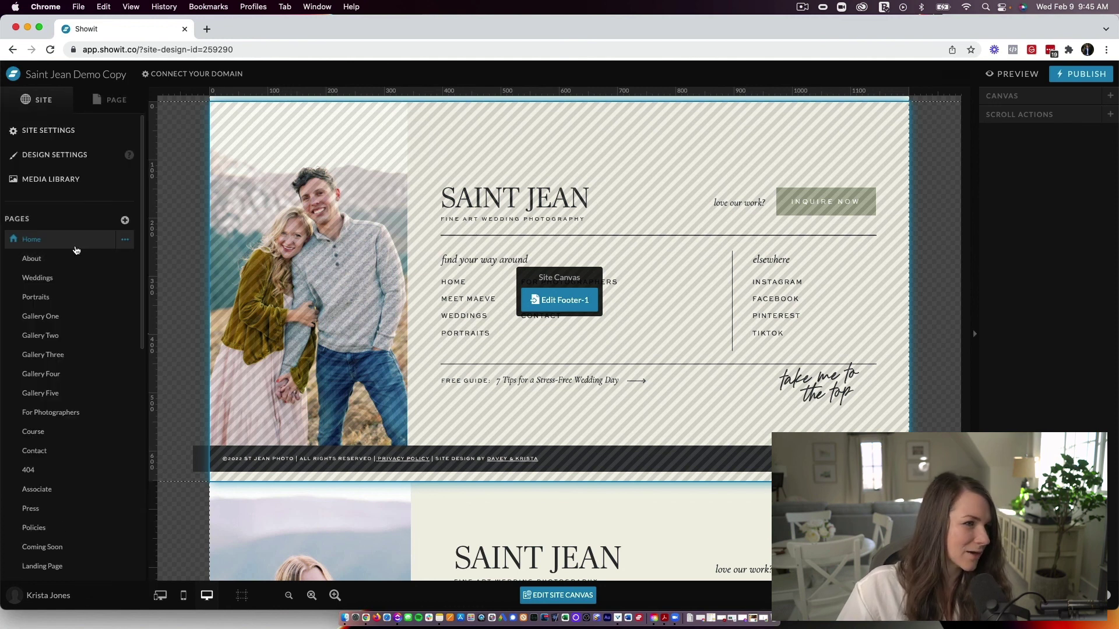
{"action": "left_click", "coordinate": [87, 254]}
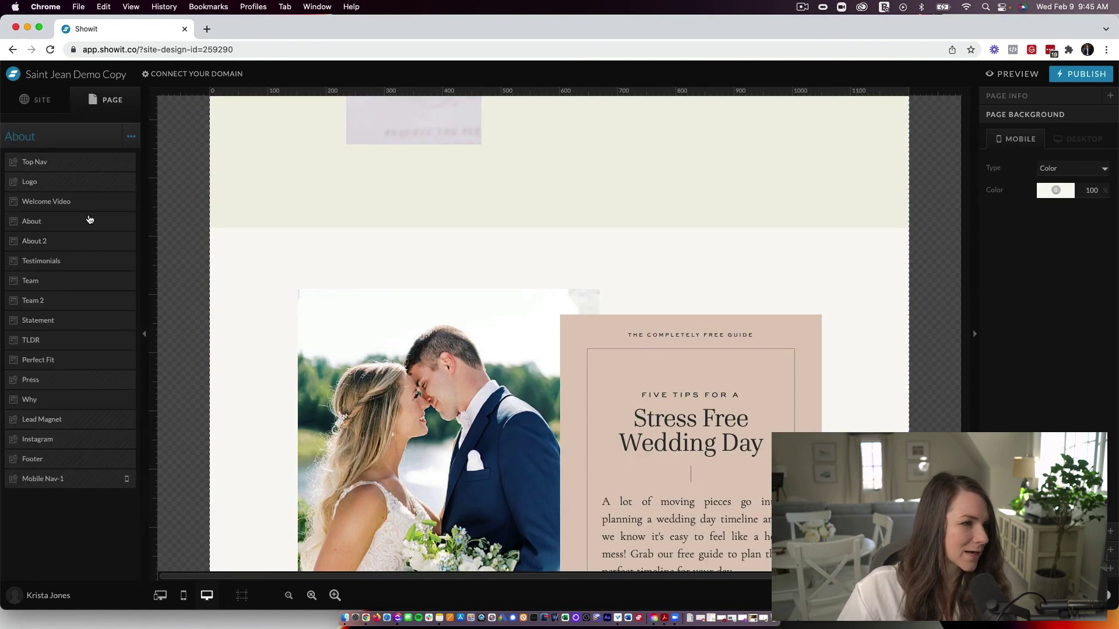
{"action": "left_click", "coordinate": [89, 220]}
{"action": "left_click", "coordinate": [124, 216]}
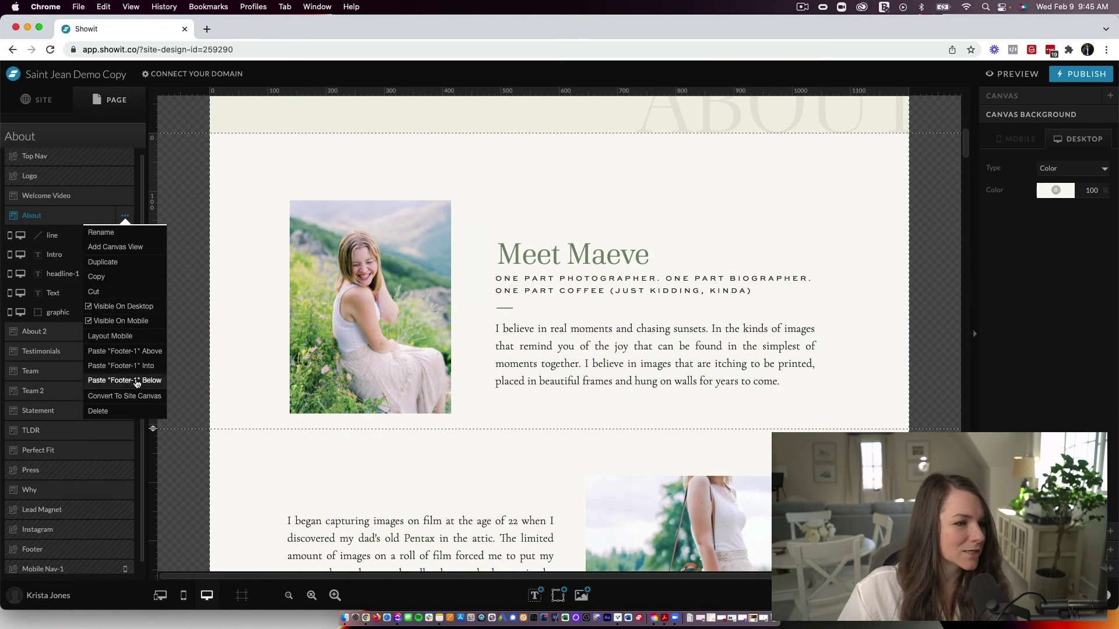
{"action": "left_click", "coordinate": [38, 100]}
{"action": "left_click", "coordinate": [50, 240]}
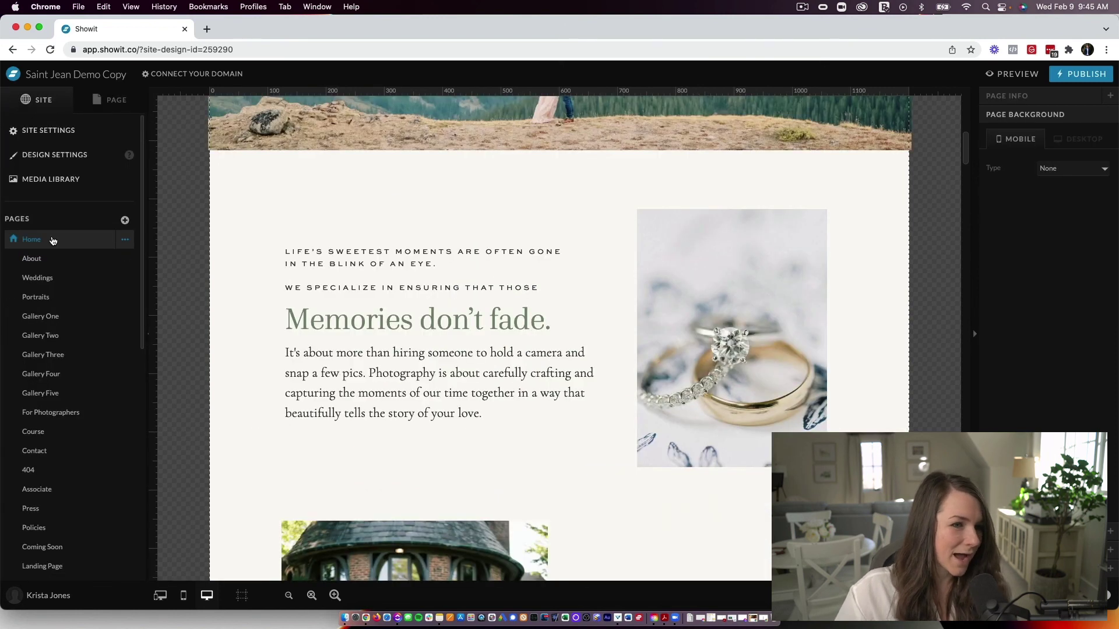